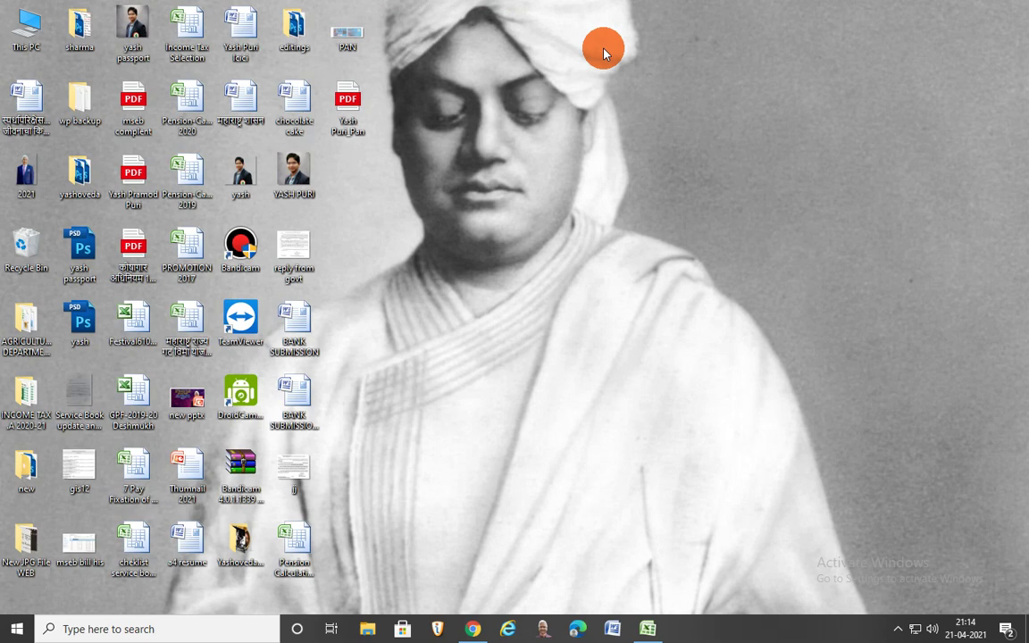
Switch to Chrome and look through the posts and category links on the Shaskiya Karmachari Sevaarth home page
left_click(473, 629)
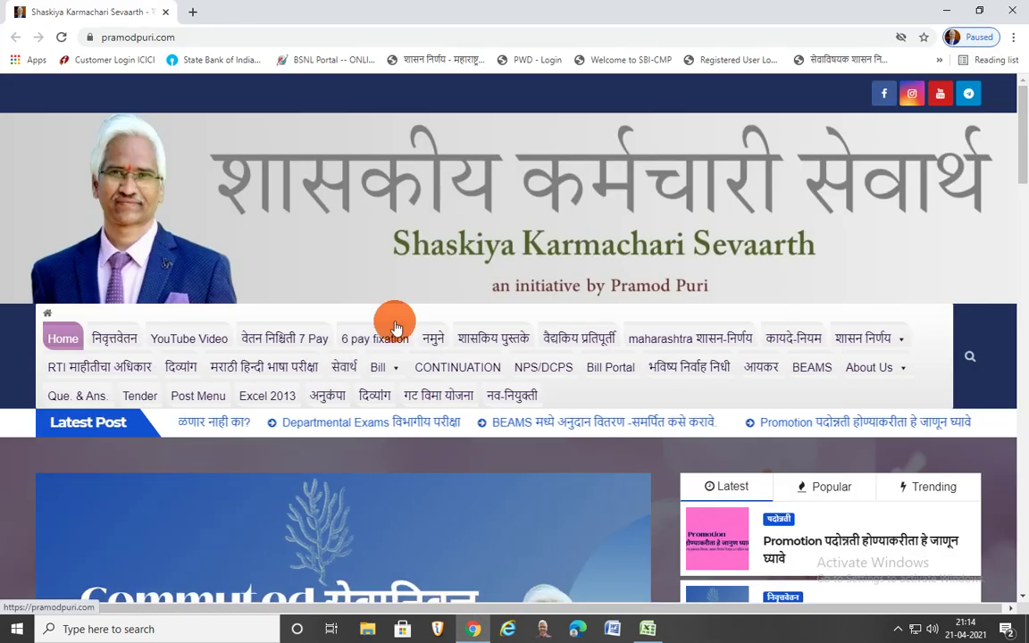
scroll(379, 349, "down", 10)
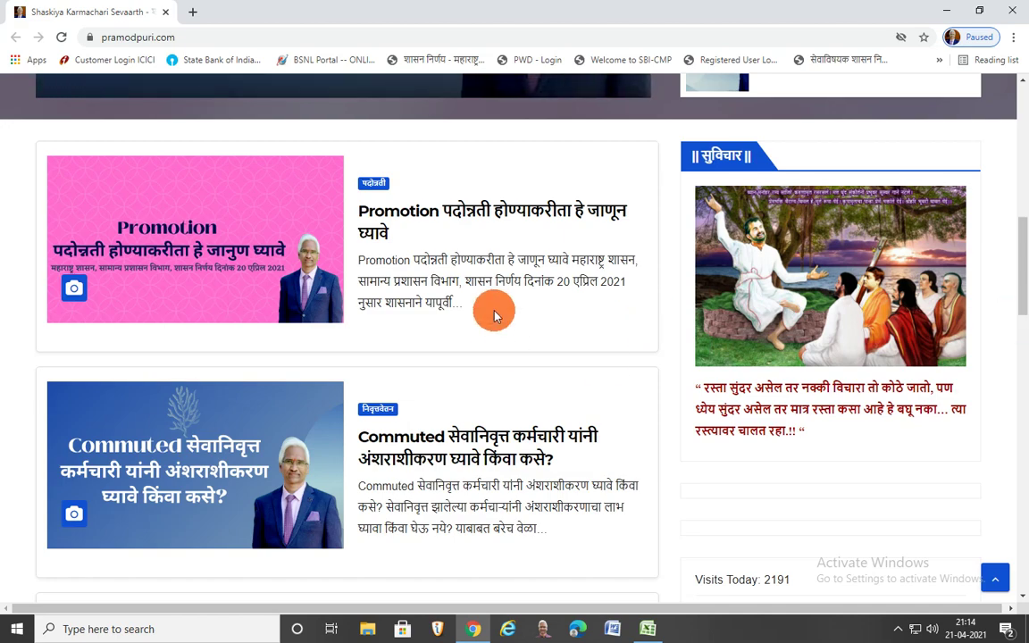
scroll(454, 345, "up", 8)
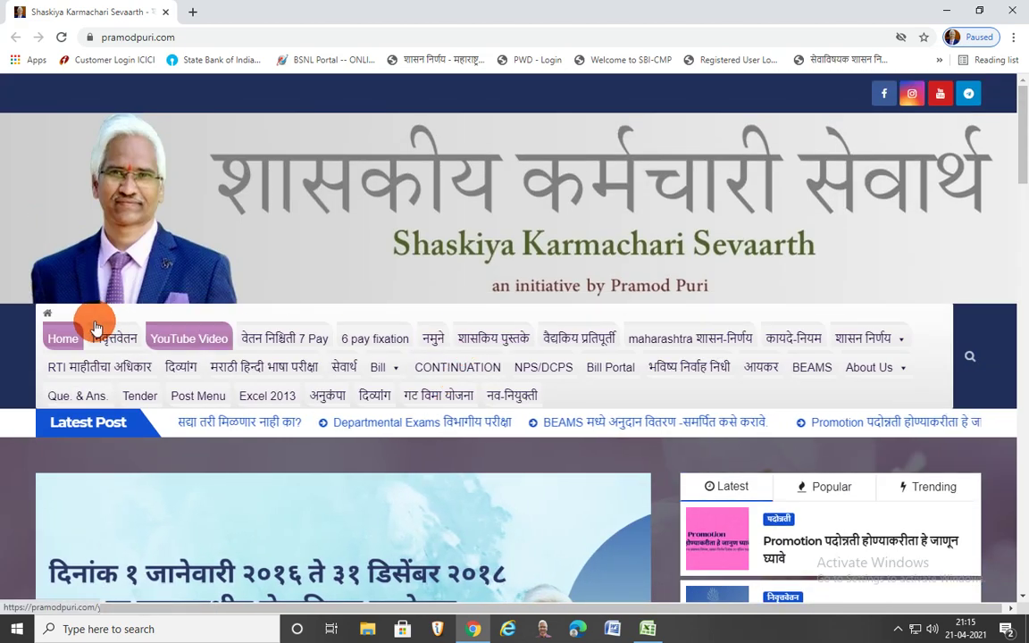
scroll(268, 416, "down", 7)
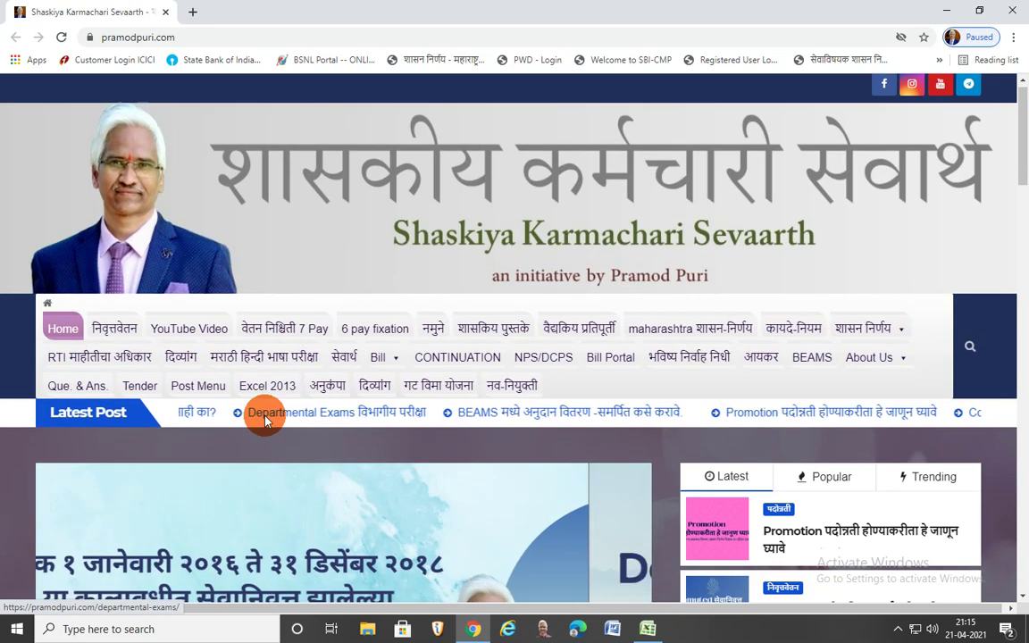
scroll(372, 388, "down", 7)
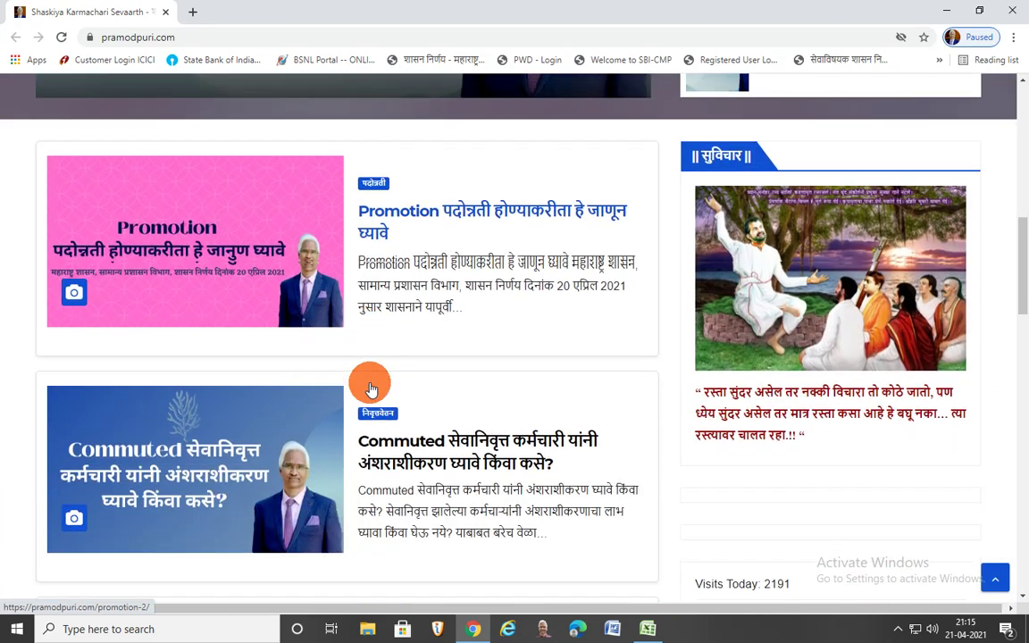
scroll(372, 389, "down", 10)
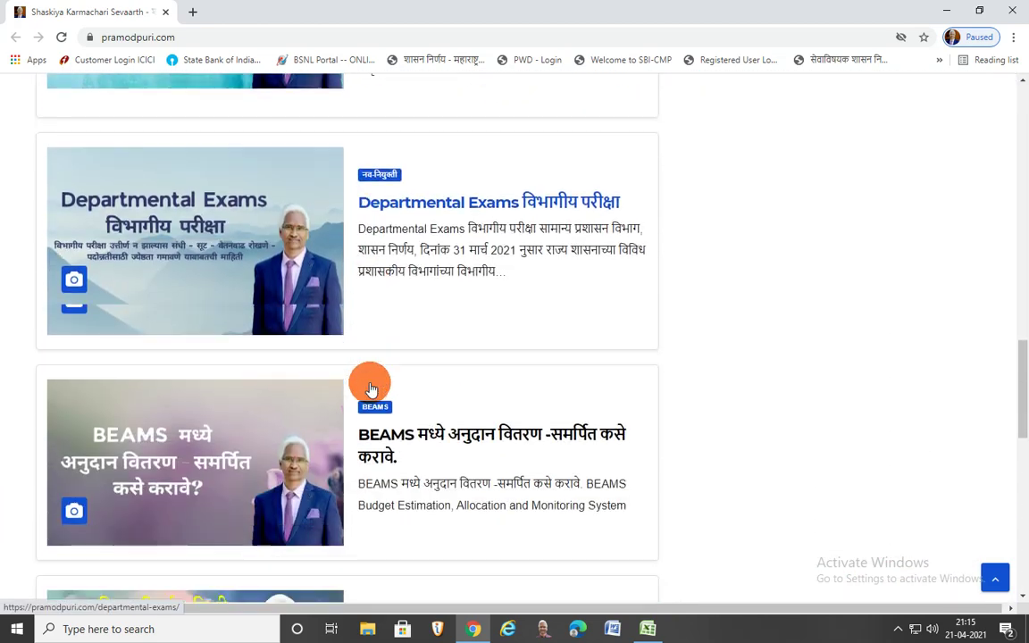
scroll(496, 411, "up", 3)
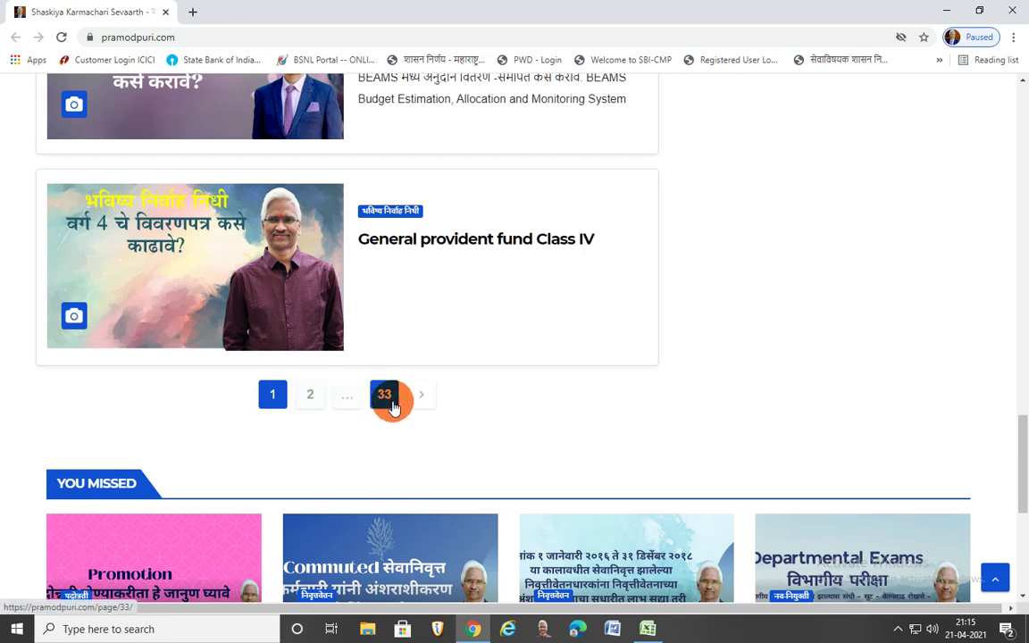
scroll(391, 406, "up", 20)
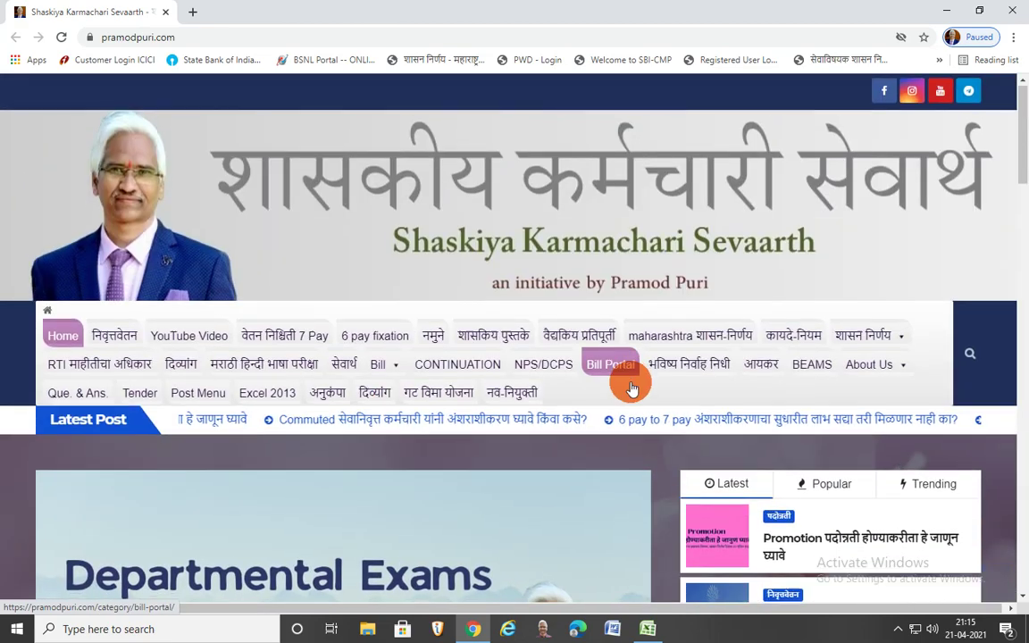
Open the website's search box and place the cursor in its field
scroll(632, 389, "down", 2)
left_click(970, 215)
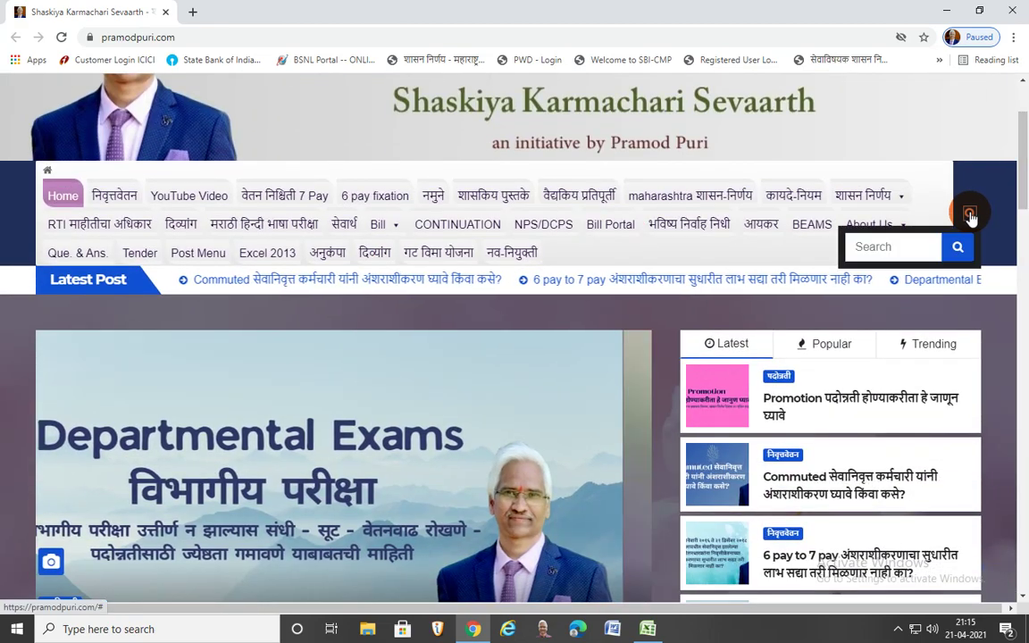
left_click(876, 248)
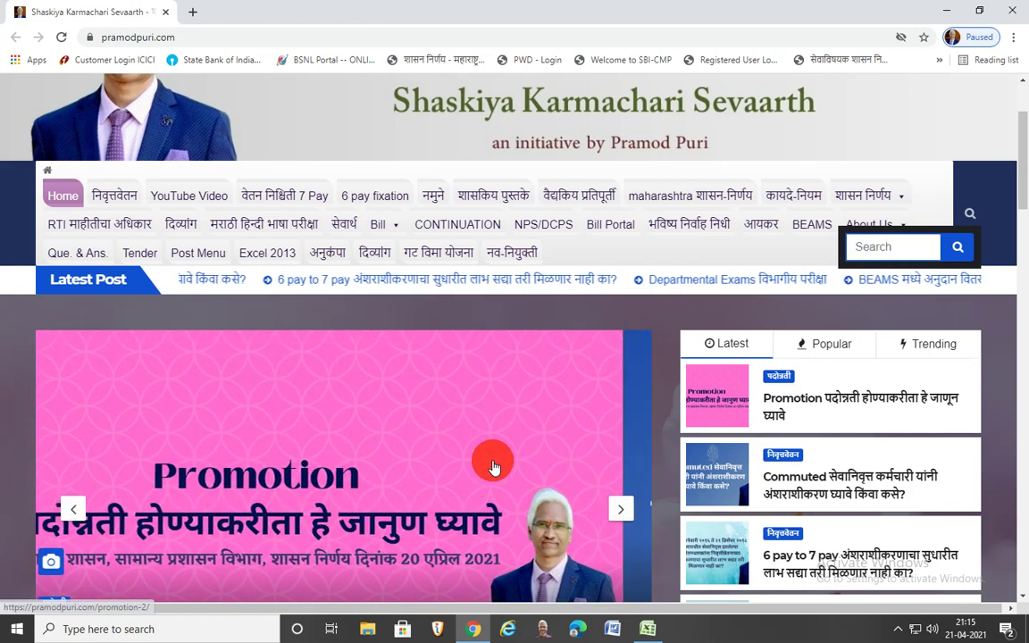
Open the post "Promotion पदोन्नती होण्याकरीता हे जाणून घ्यावे" and close the advertisement
scroll(425, 432, "down", 6)
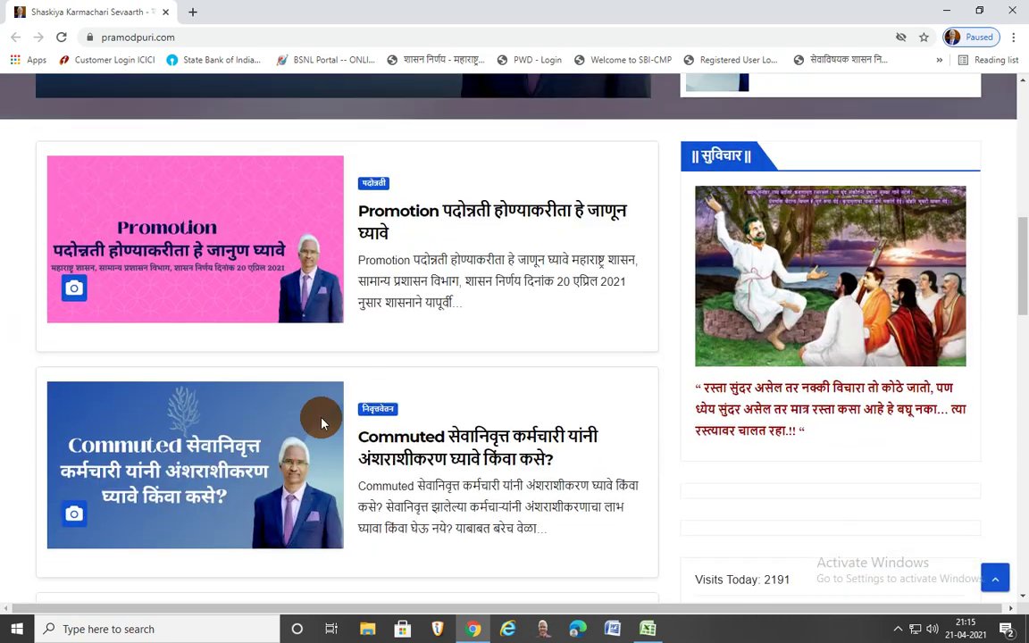
left_click(501, 211)
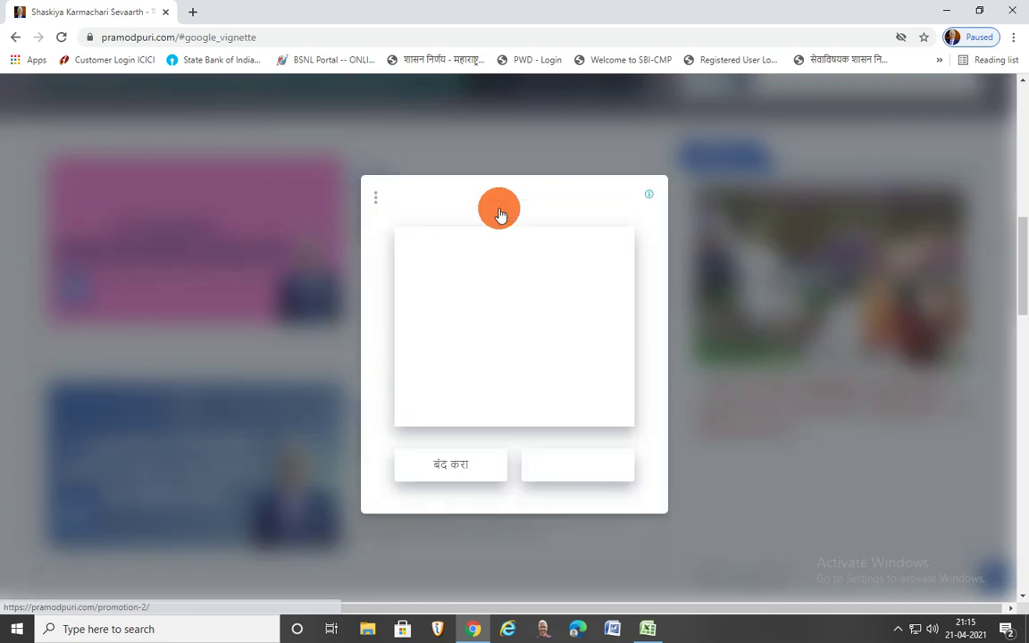
left_click(458, 465)
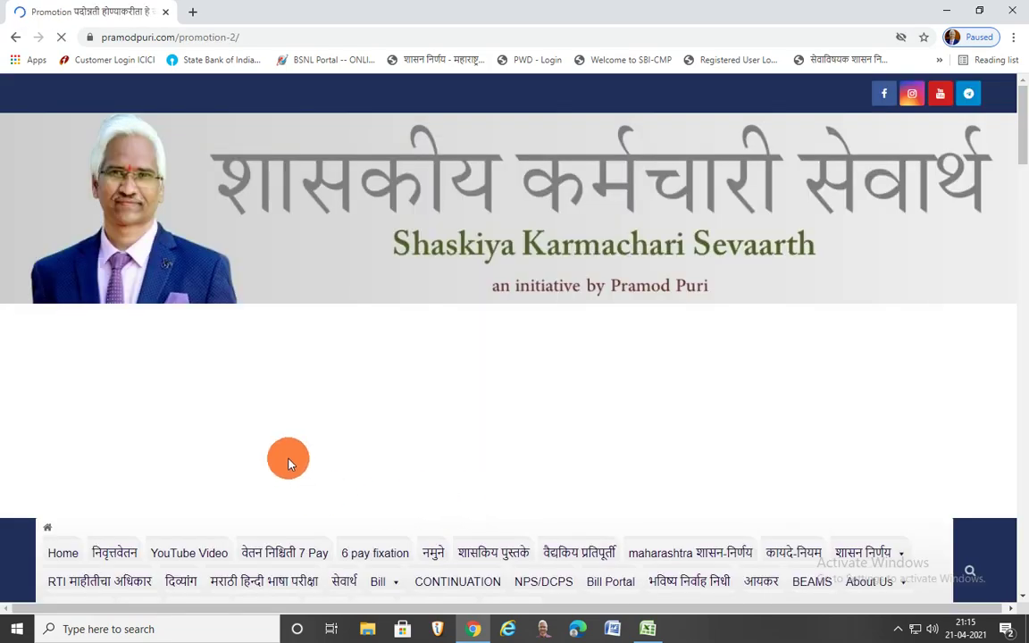
Read the promotion article down to its Excel sheet and G.R. date links
scroll(288, 462, "down", 3)
scroll(288, 463, "down", 6)
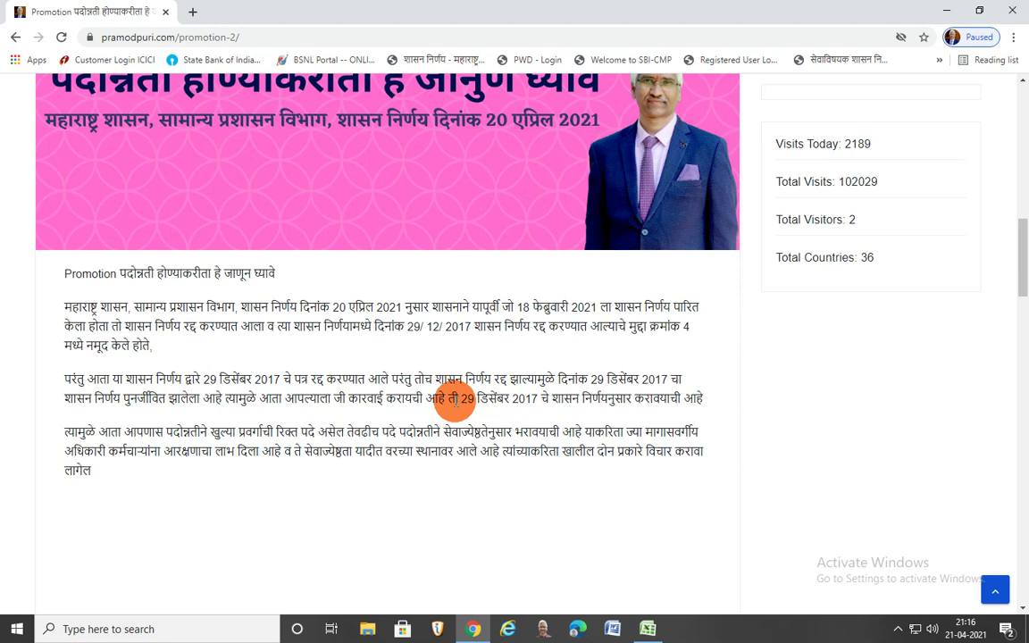
scroll(89, 409, "down", 4)
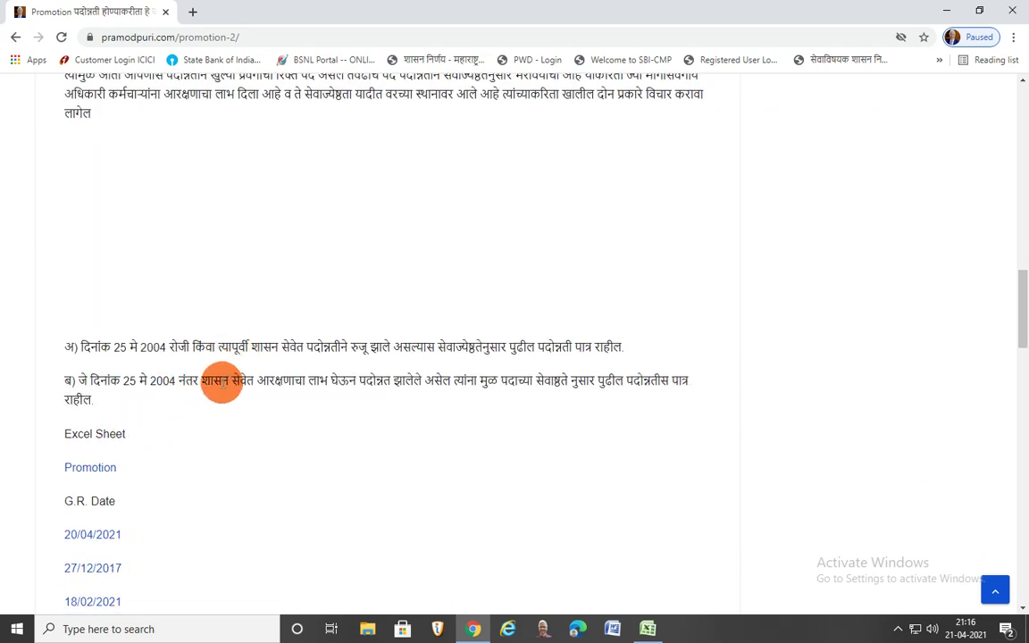
scroll(204, 386, "up", 1)
scroll(202, 388, "down", 3)
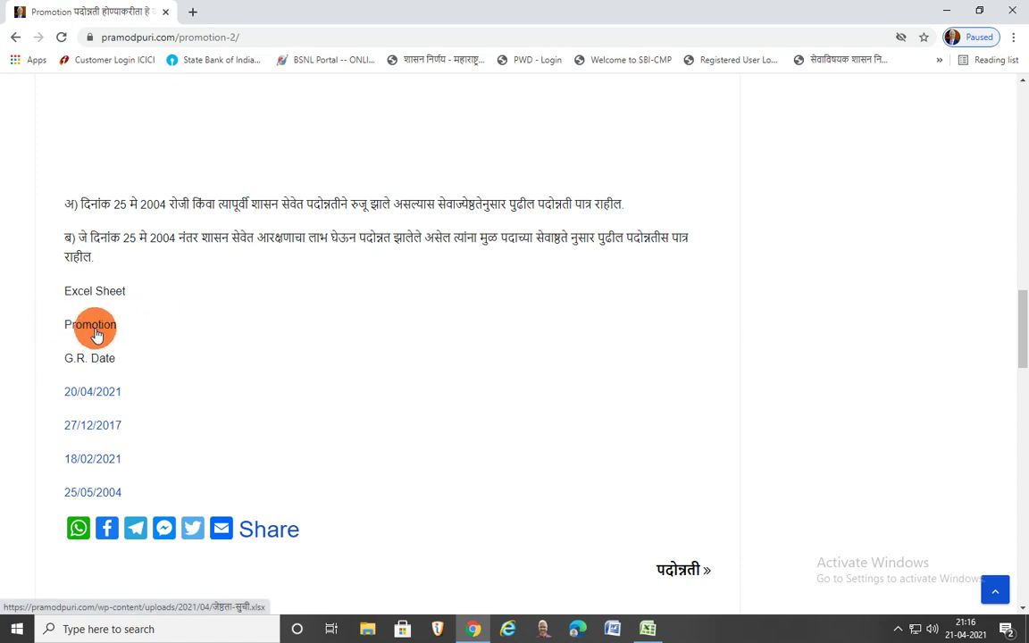
Open the G.R. dated 20/04/2021 and highlight the end of page 2's first paragraph, about cancelling the १८.०२.२०२१ resolution
left_click(102, 398)
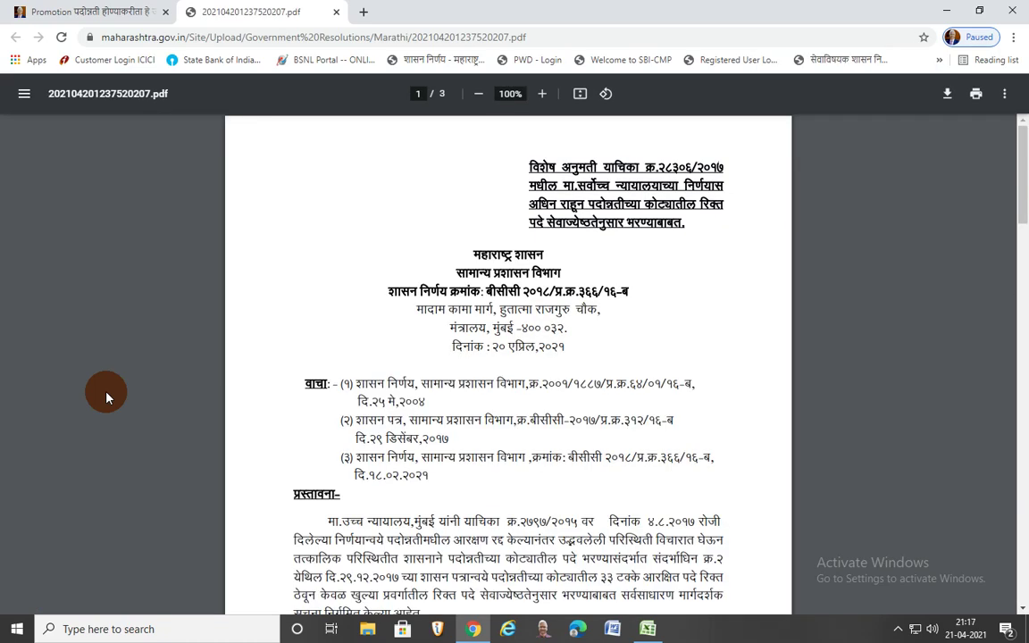
scroll(459, 394, "down", 4)
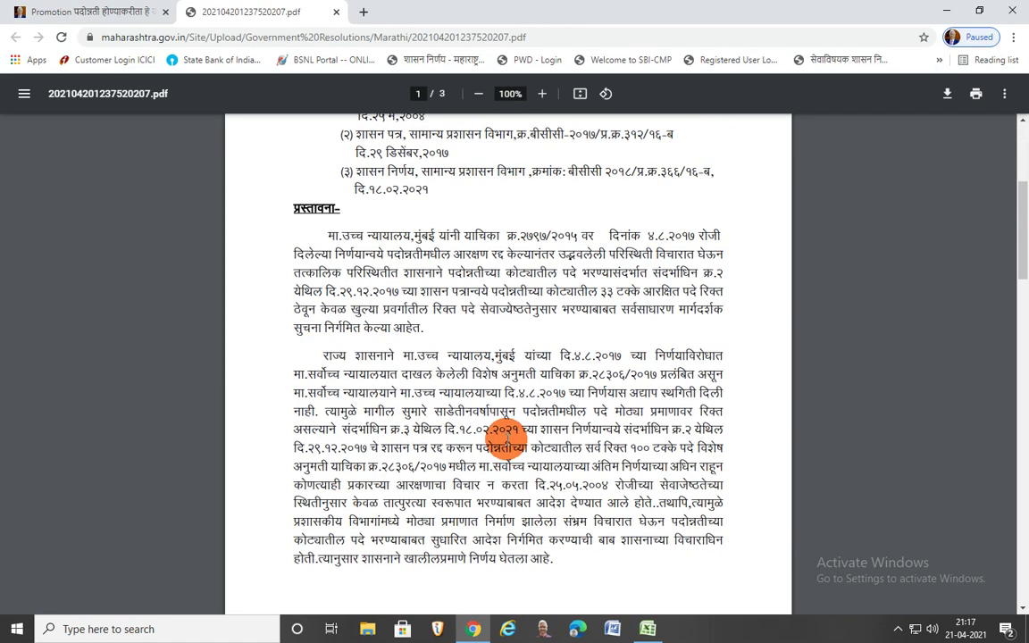
scroll(416, 375, "up", 3)
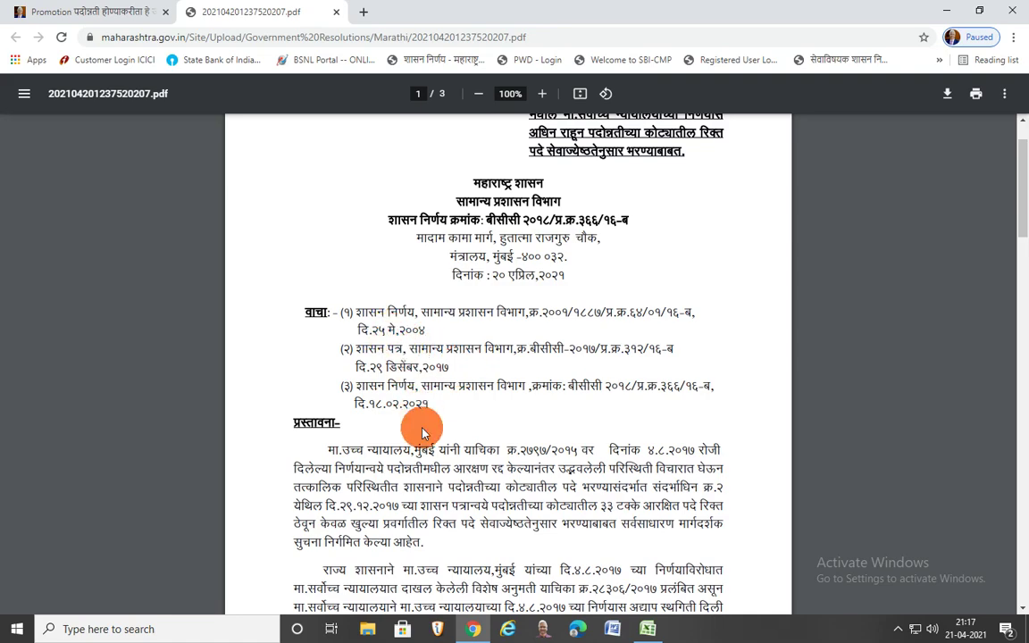
scroll(422, 433, "down", 9)
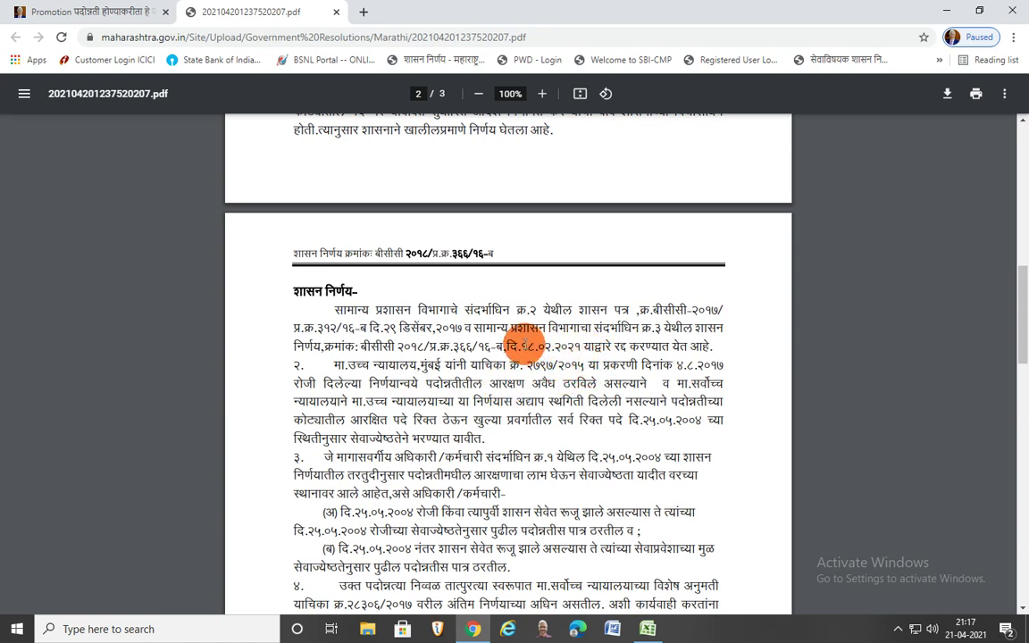
left_click_drag(523, 346, 729, 355)
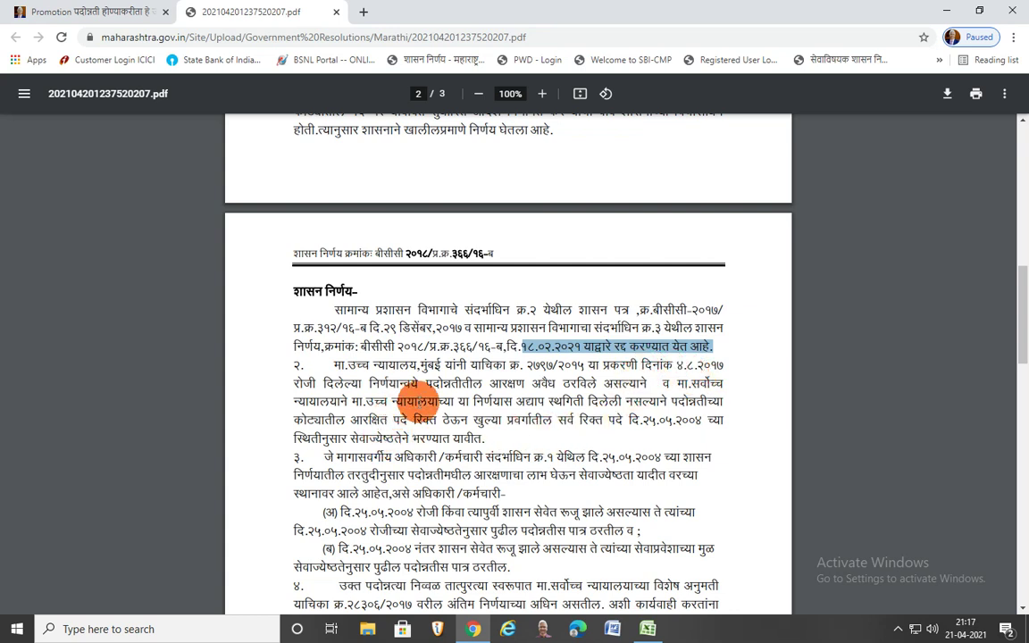
Highlight point ३ with sub-clauses (अ) and (ब) on page 2, then the end of sub-clause (ब), and clear the selection
scroll(404, 427, "down", 3)
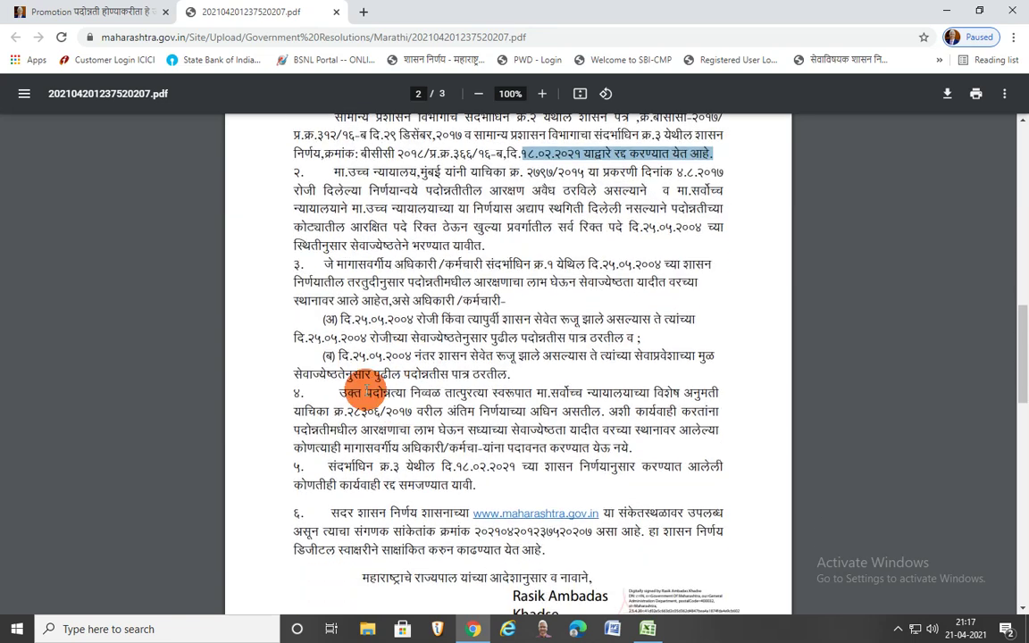
left_click_drag(322, 241, 517, 355)
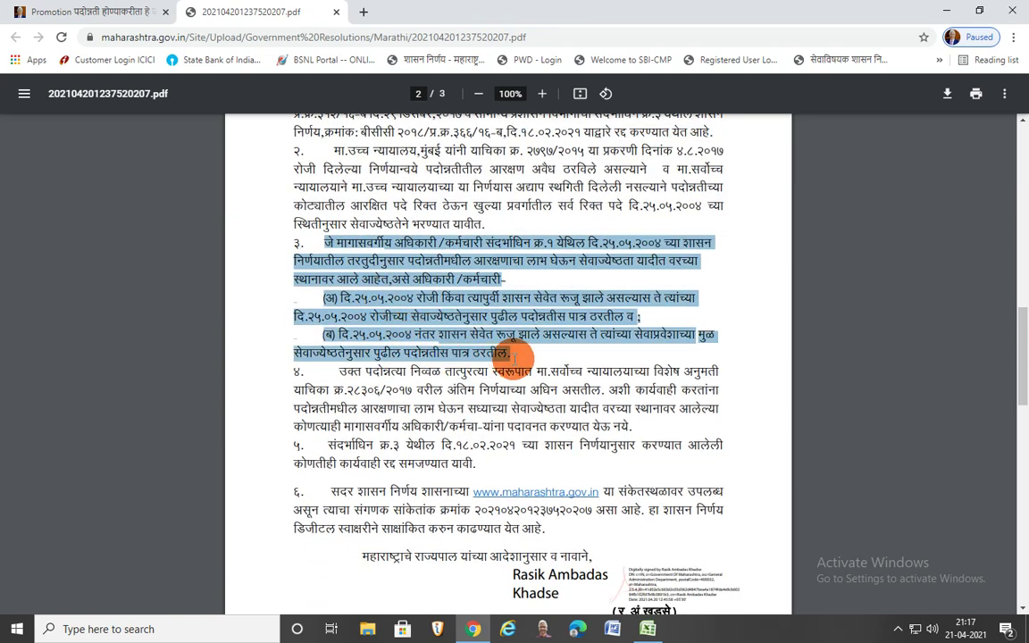
left_click(734, 283)
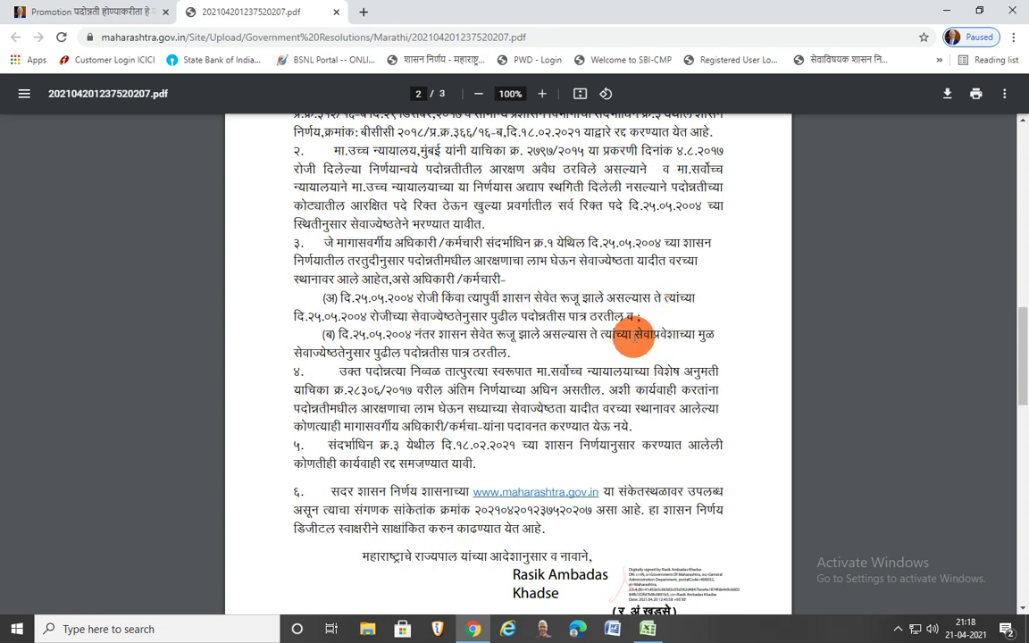
left_click_drag(632, 336, 522, 354)
left_click(557, 350)
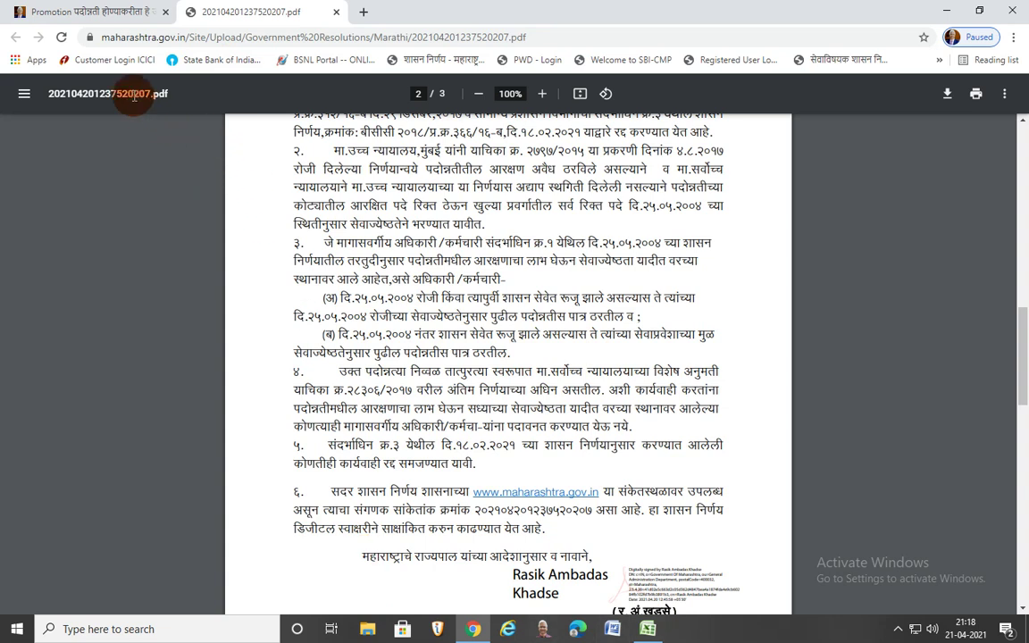
Return to the promotion article's G.R. links, then switch to the जेष्ठता सुची workbook in Excel and select cell A11
left_click(106, 12)
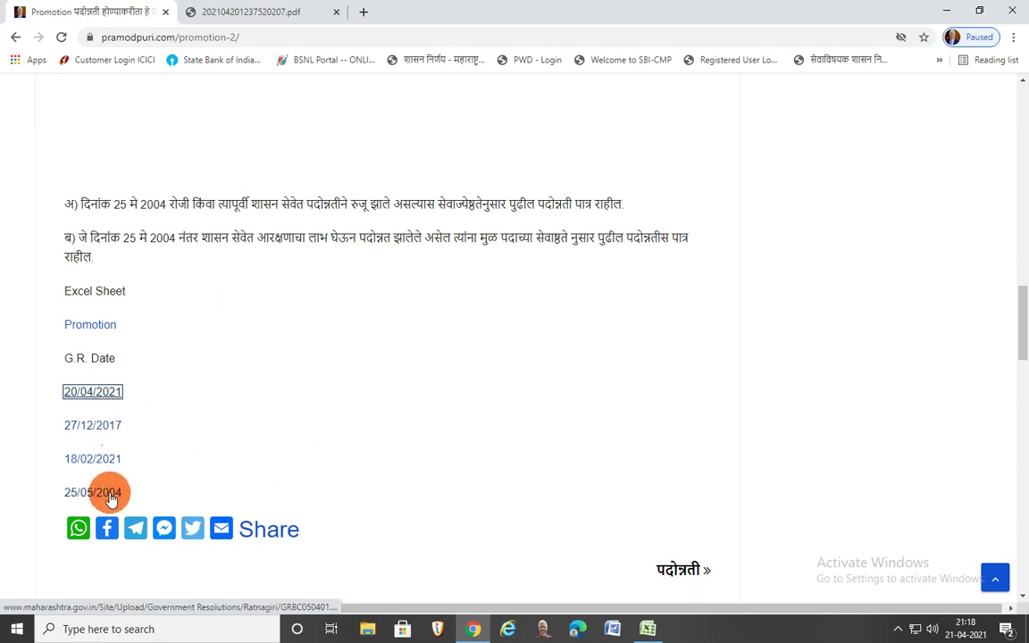
left_click(648, 630)
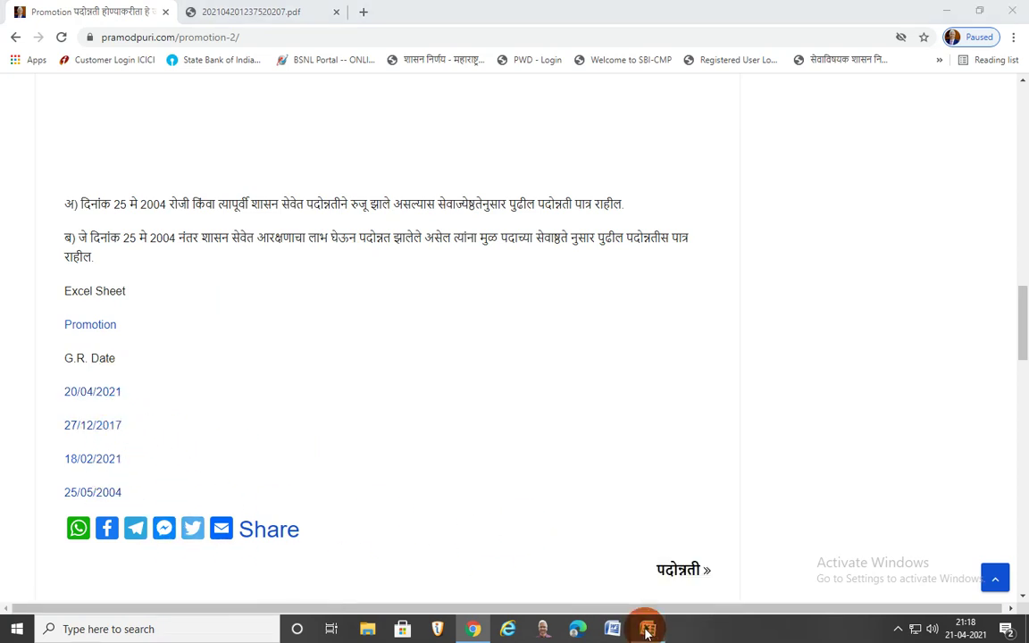
left_click(315, 391)
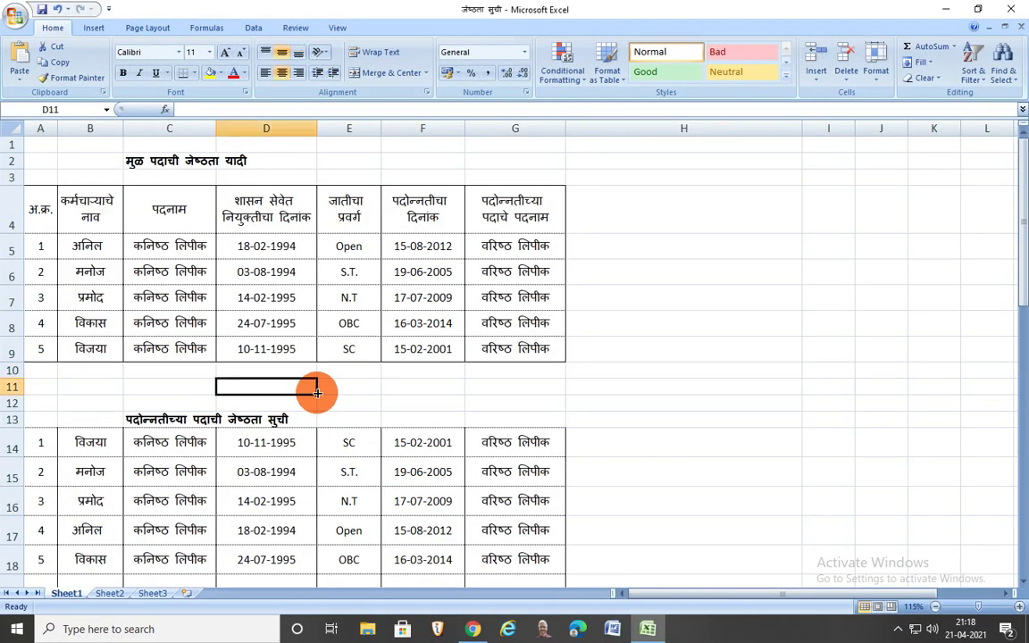
key("Left")
key("Left")
key("Left")
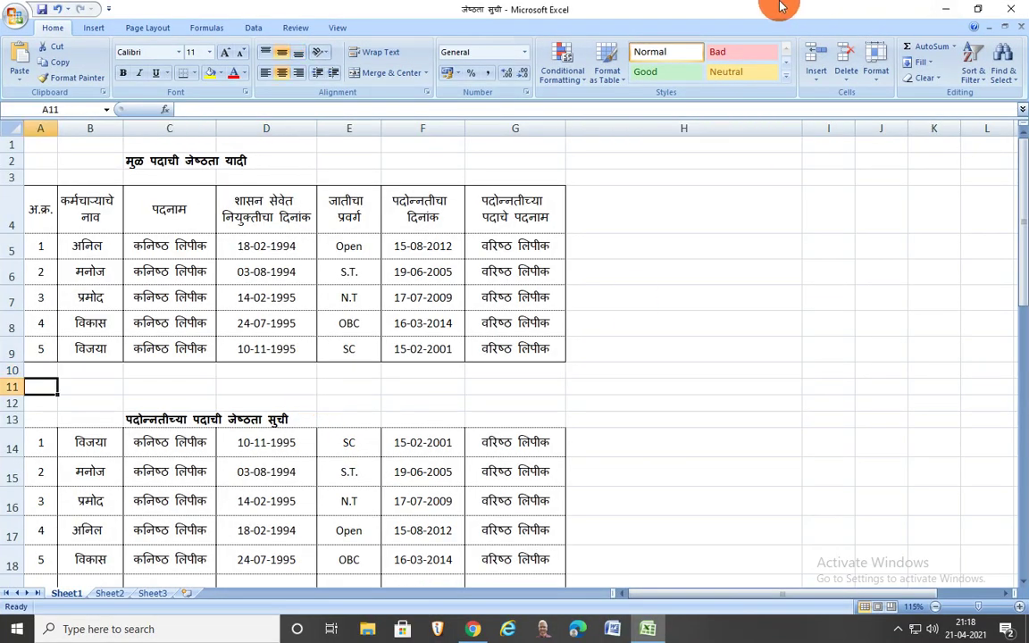
Go through the employee name cells in the upper list, मुळ पदाची जेष्ठता यादी
mouse_move(643, 8)
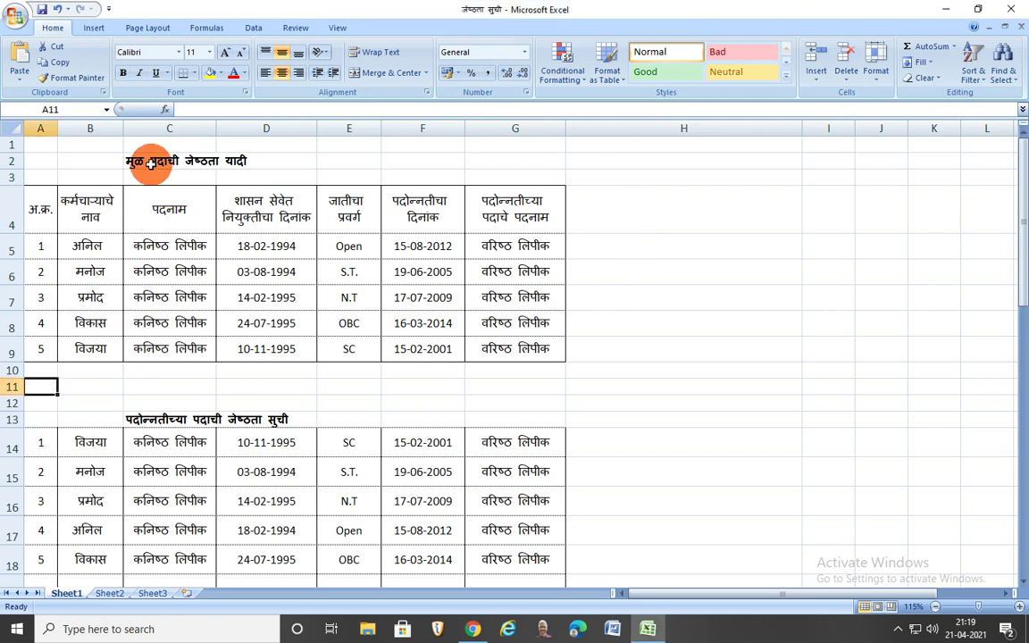
left_click(143, 162)
left_click(87, 348)
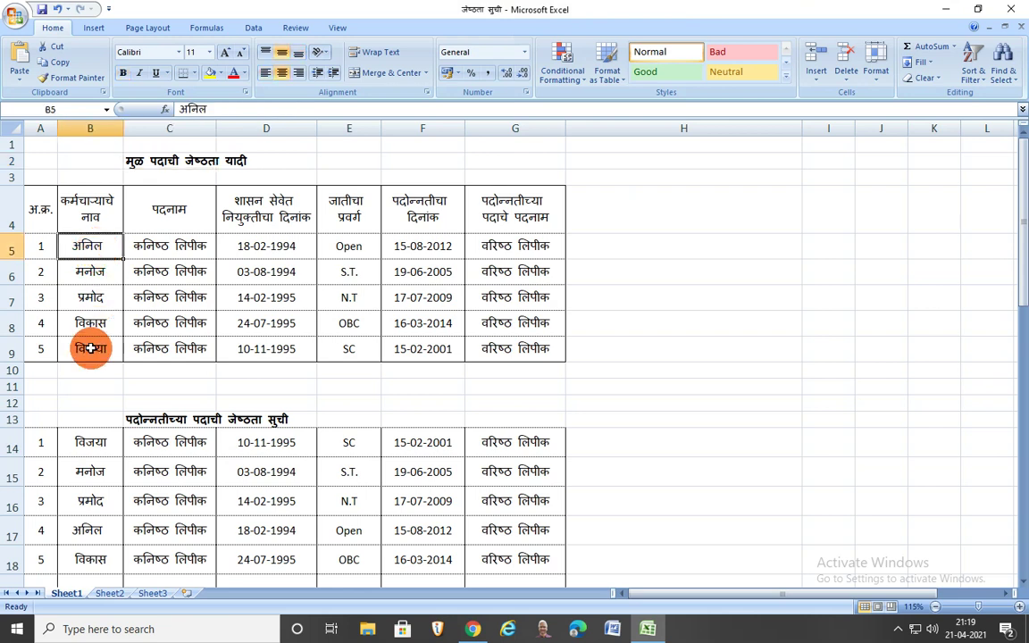
left_click(100, 247)
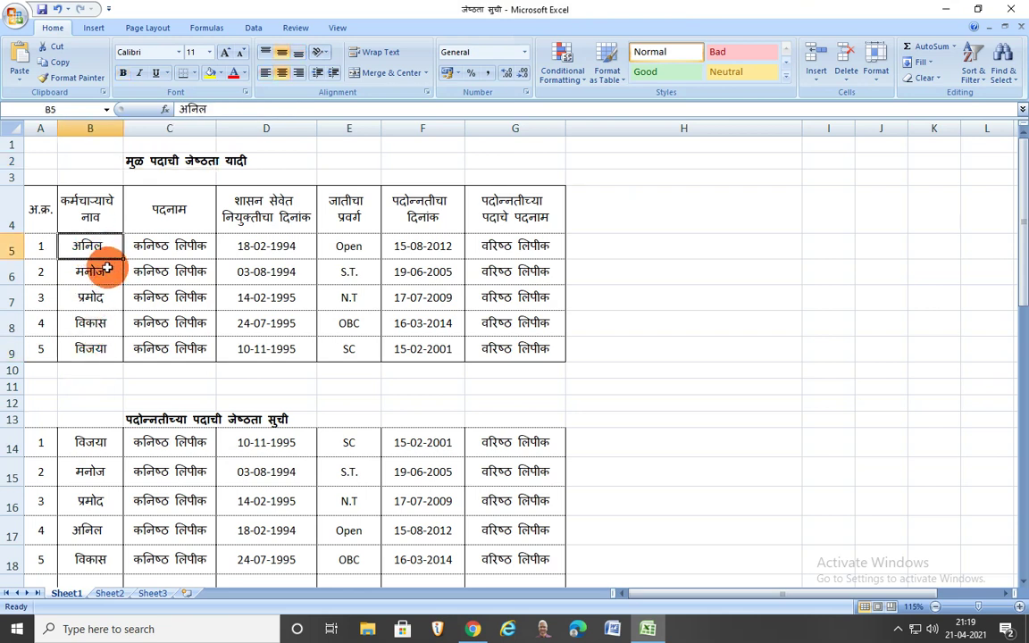
left_click(101, 272)
left_click(96, 323)
left_click(88, 347)
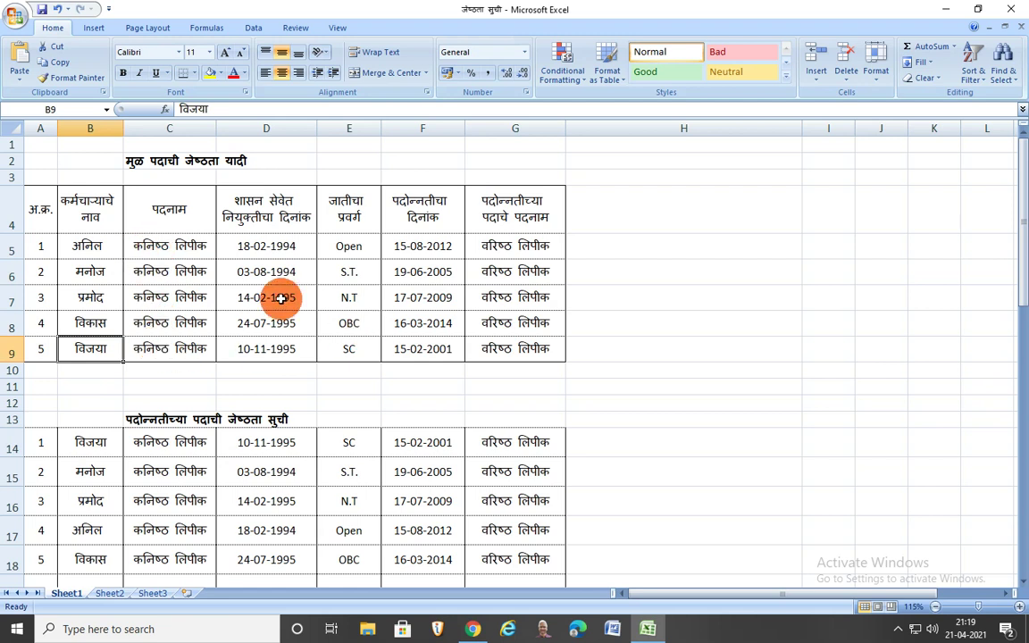
Go through the service appointment dates in cells D5 to D9 of the मुळ पदाची जेष्ठता यादी list
left_click(308, 246)
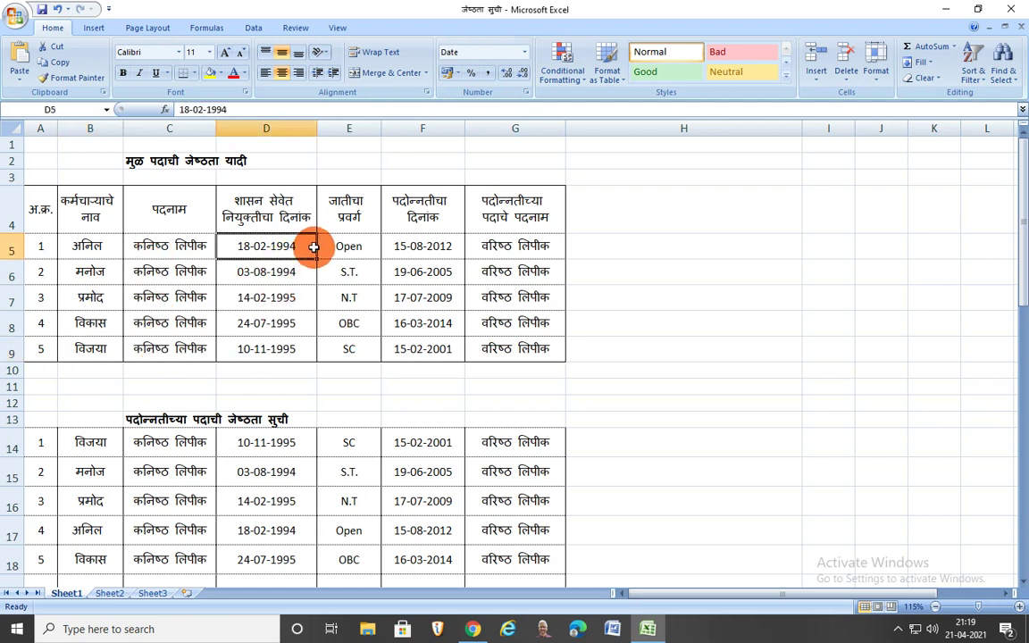
left_click(267, 276)
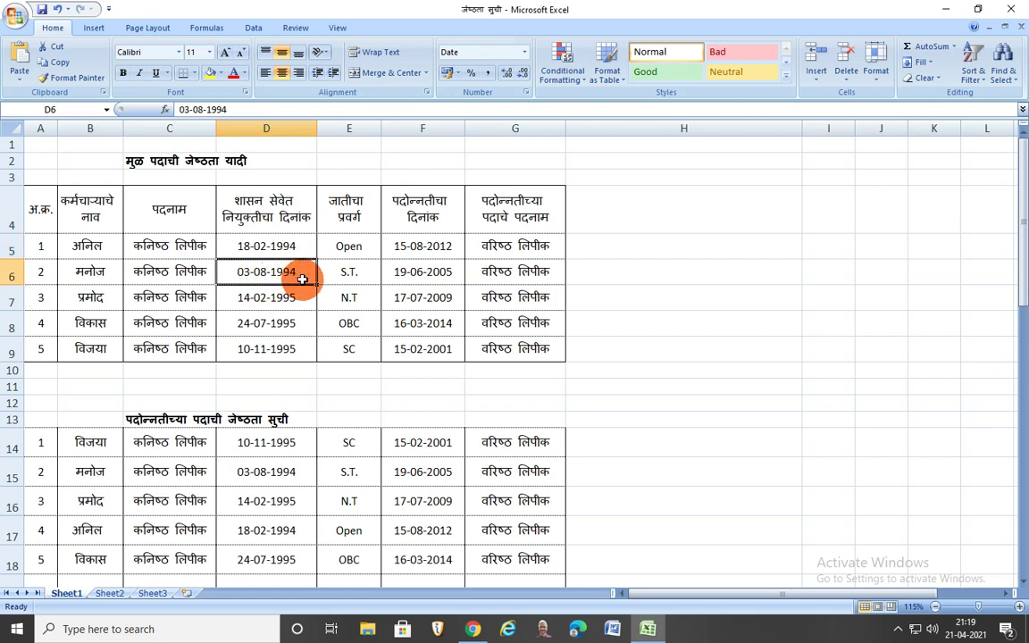
left_click(300, 302)
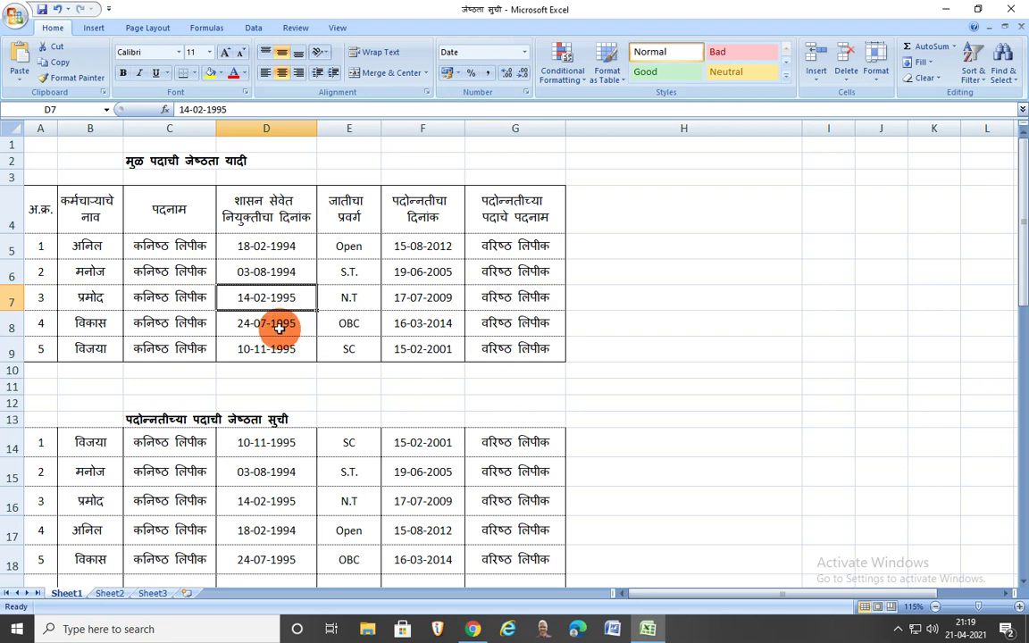
left_click(295, 327)
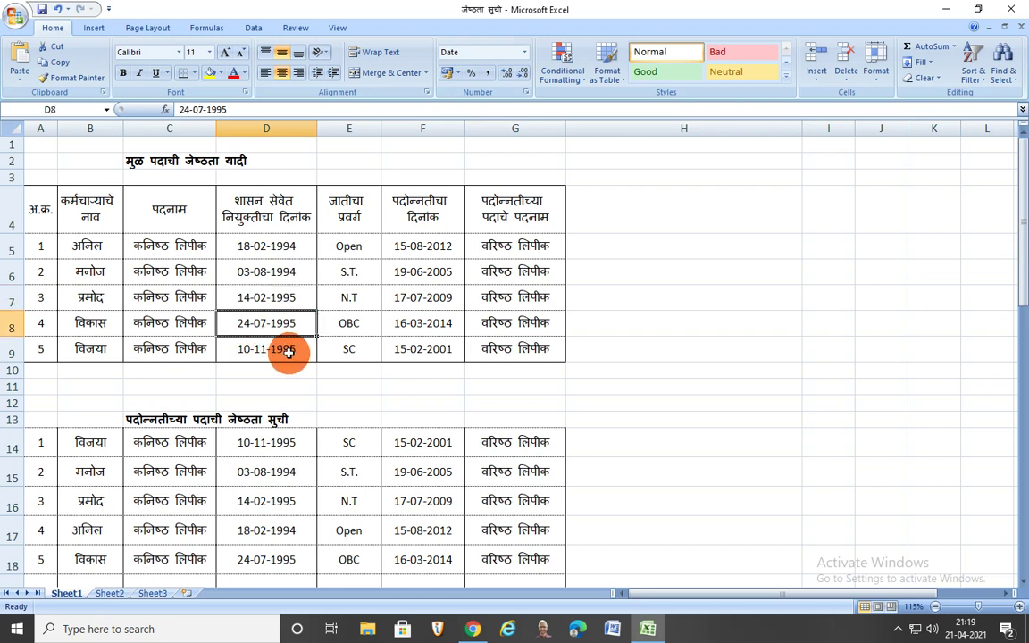
left_click(288, 350)
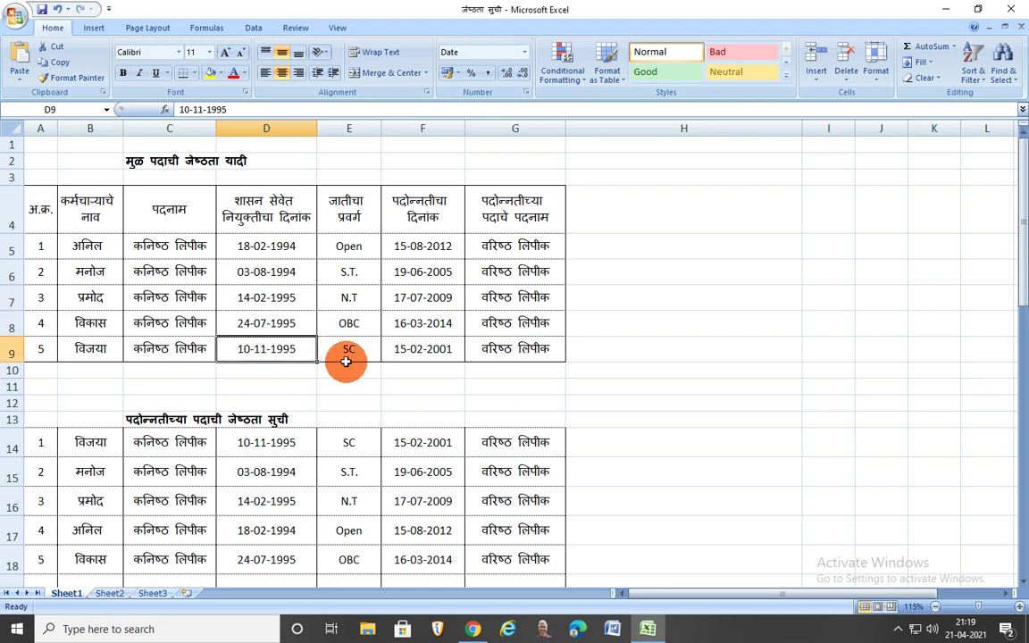
Go through the caste category cells E5 to E9 of the same list, then return to E8
left_click(373, 253)
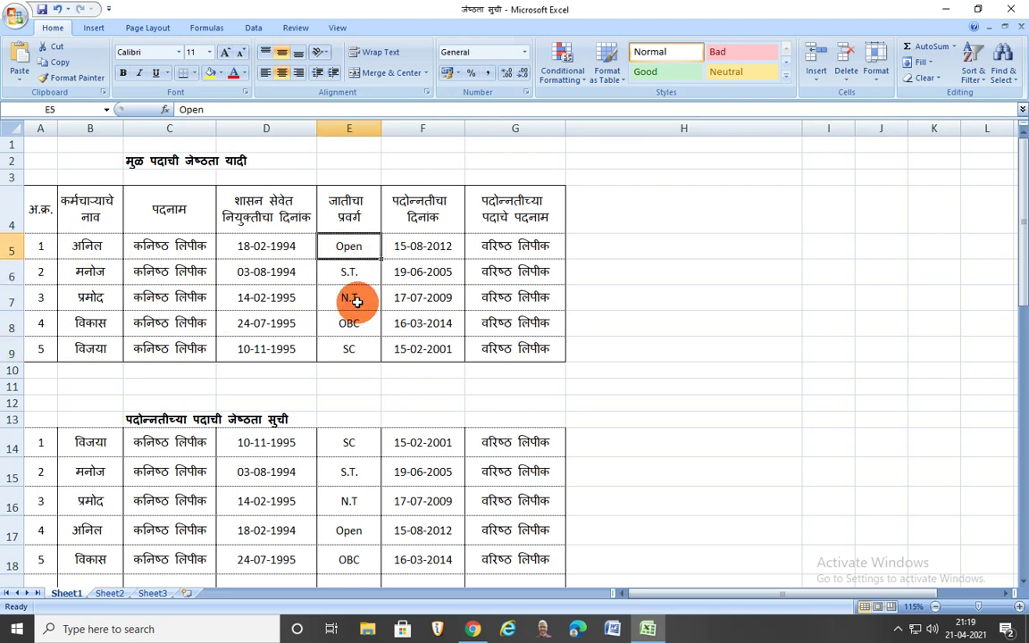
left_click(356, 275)
left_click(373, 309)
left_click(365, 327)
left_click(359, 352)
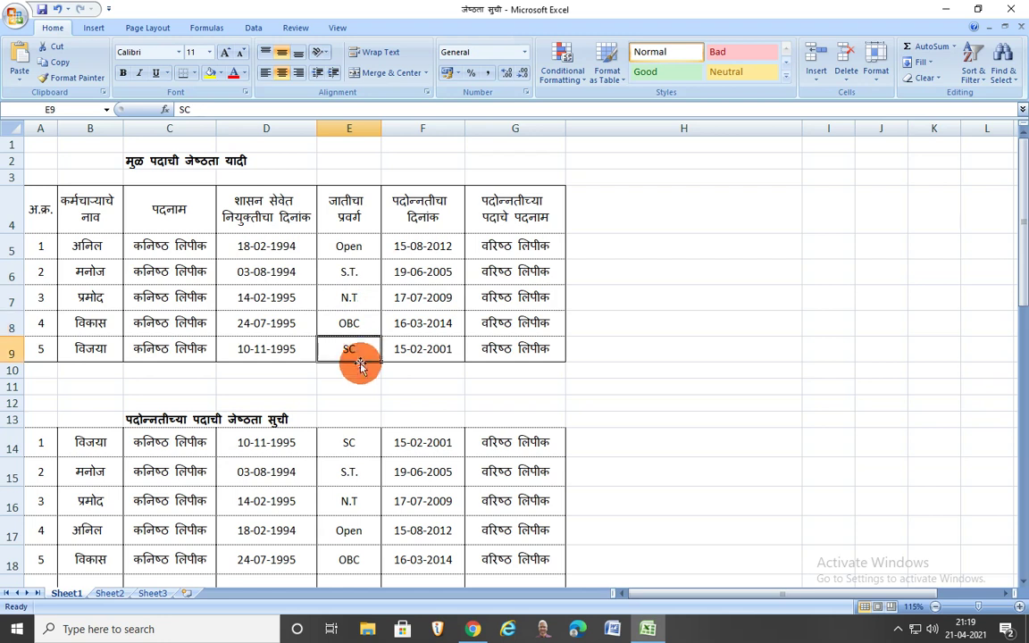
left_click(353, 329)
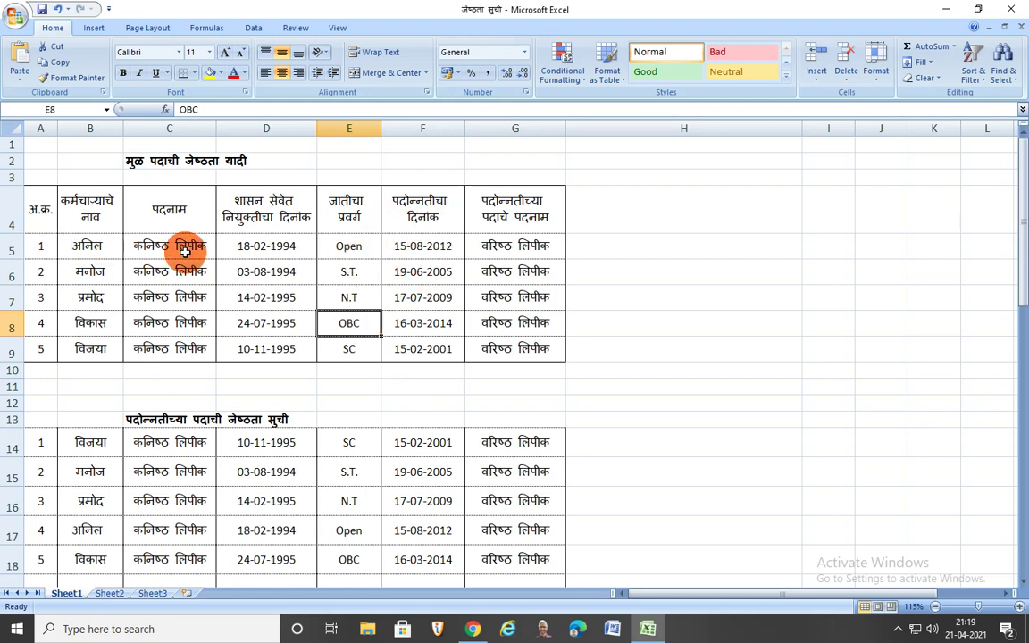
Go through the promotion dates in F5 to F9, checking the employee names in B6 and B9 along the way
left_click(439, 249)
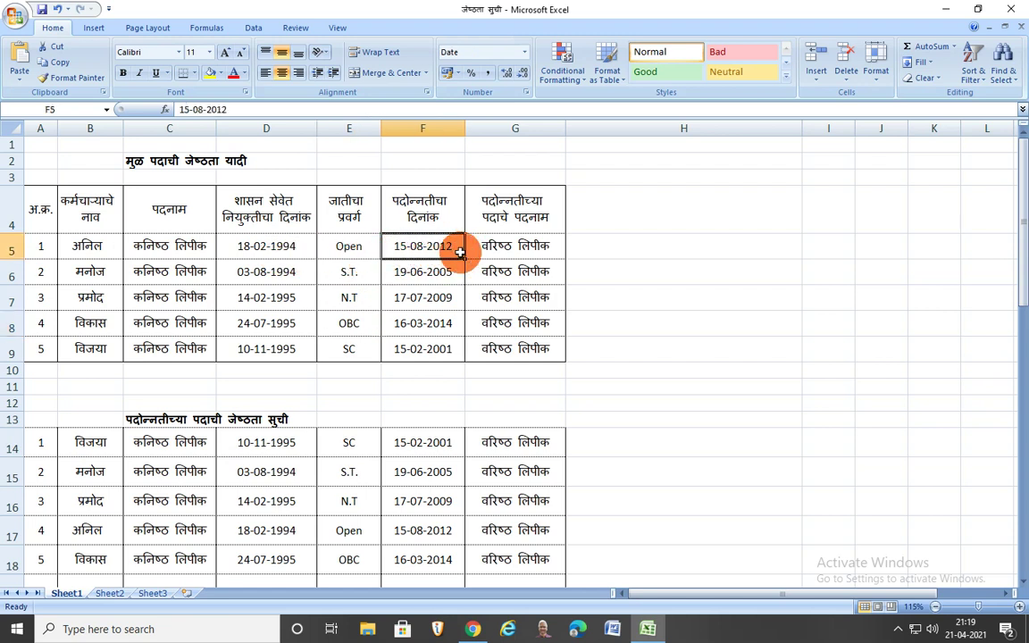
left_click(87, 270)
left_click(450, 276)
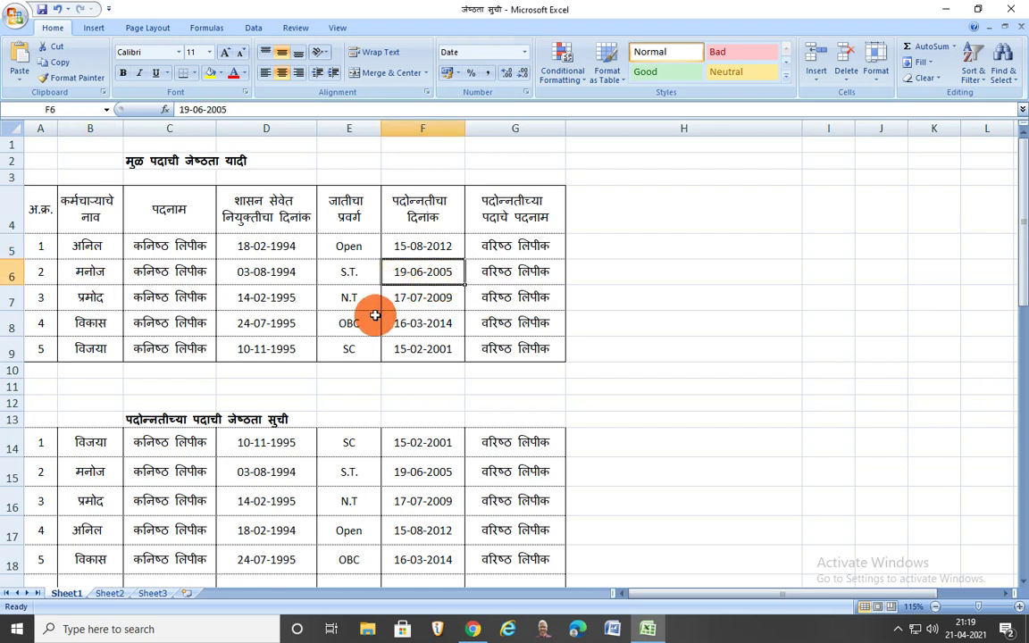
left_click(444, 305)
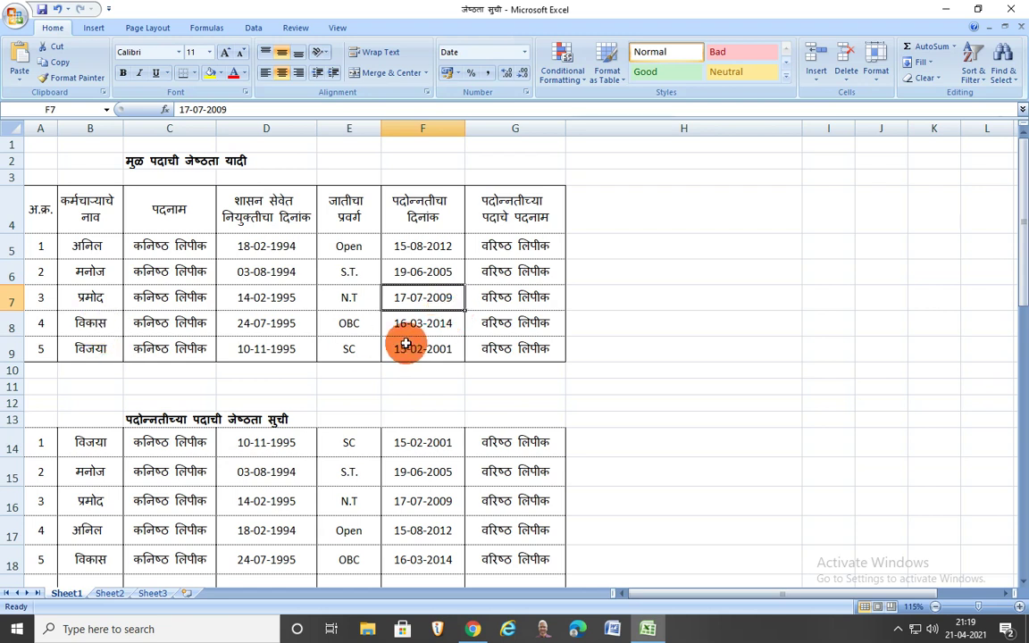
left_click(437, 329)
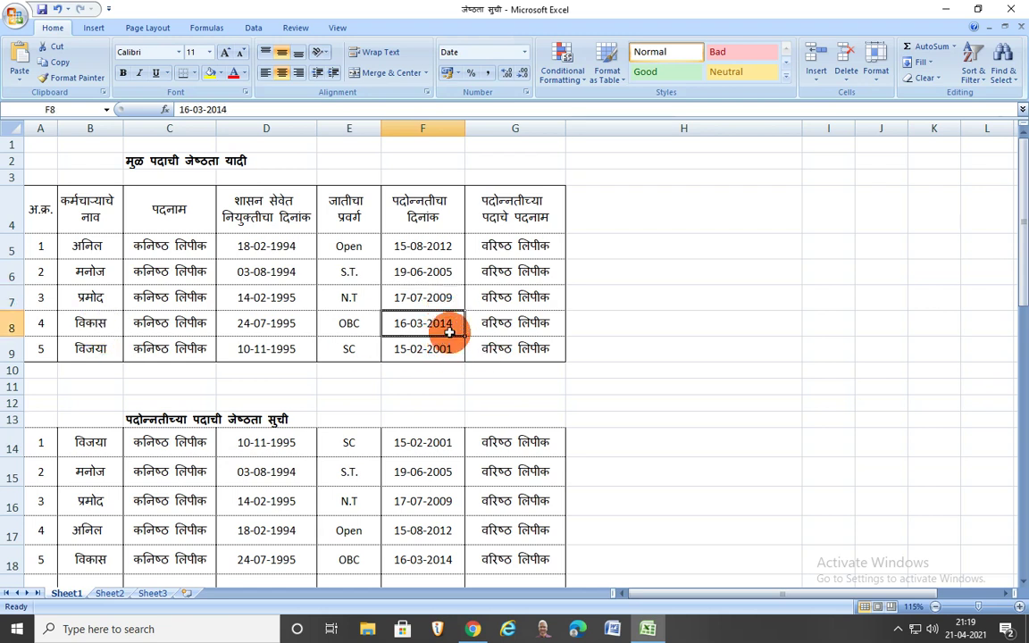
left_click(81, 353)
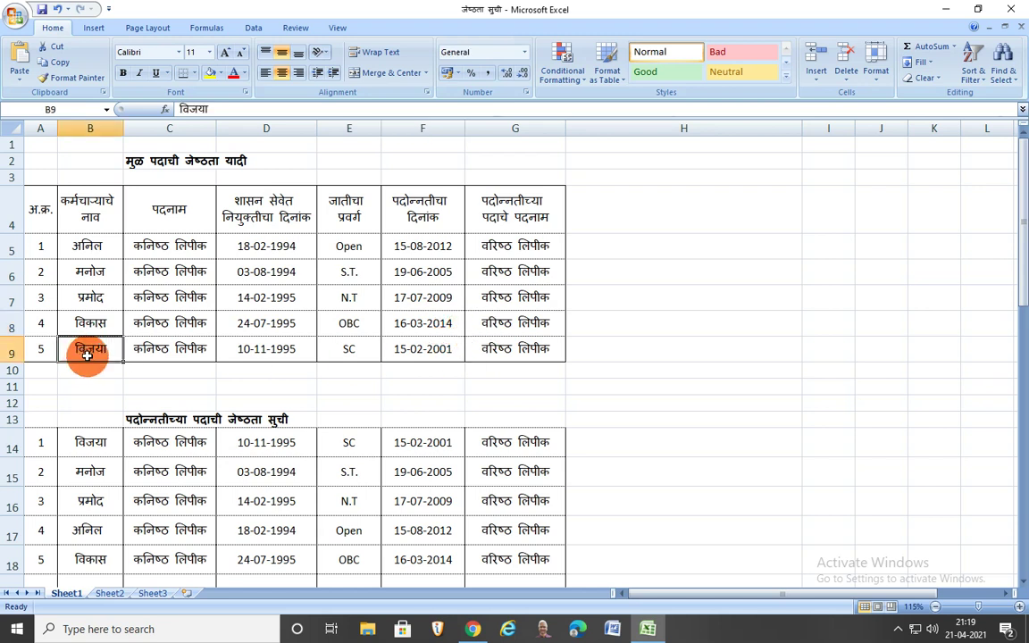
left_click(433, 352)
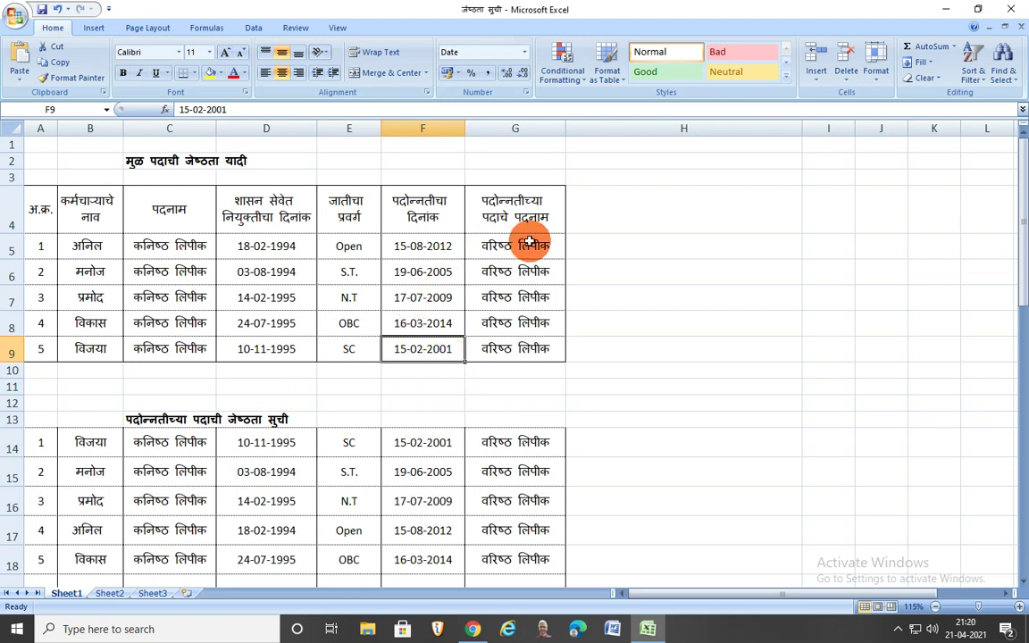
Go over the promoted post names in G5 to G9, then select the blank cell F11
left_click_drag(529, 245, 527, 348)
left_click(527, 349)
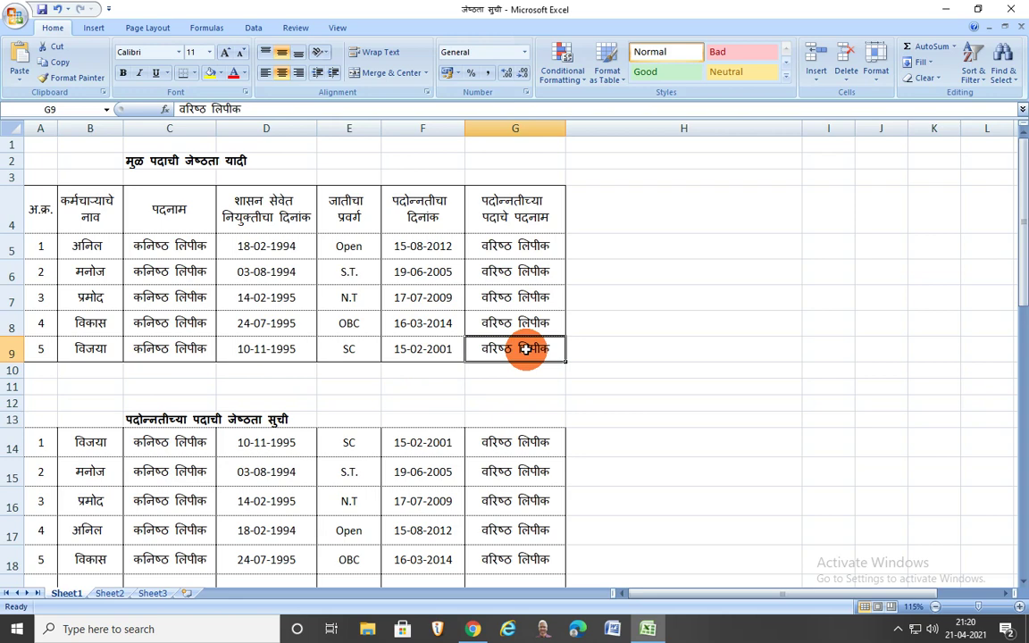
left_click(457, 384)
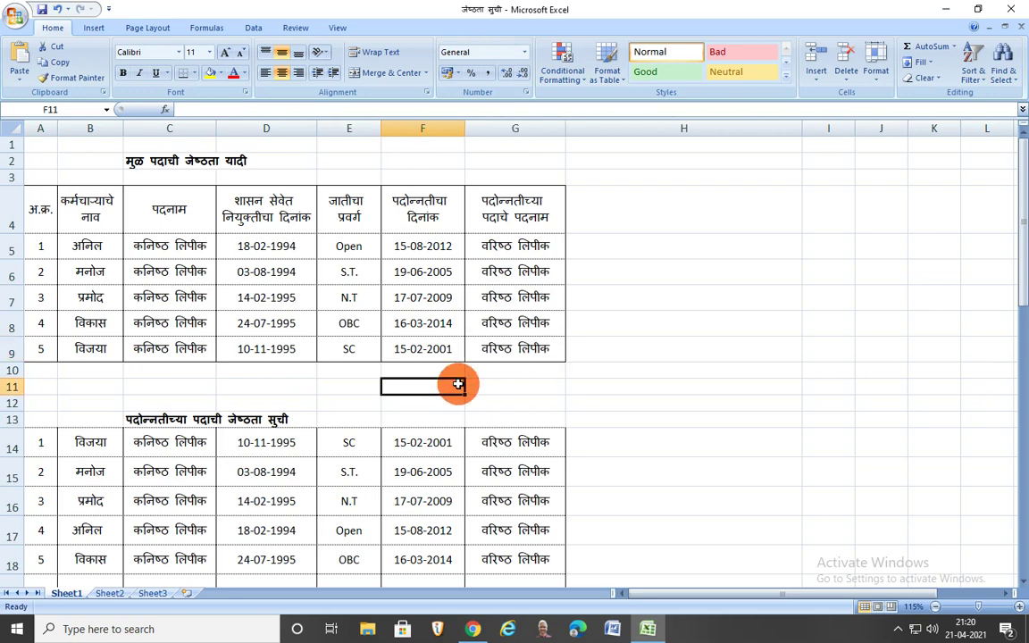
Look over the पदोन्नतीच्या पदाची जेष्ठता सुची list, selecting the promoted post cells G14 and G16
scroll(458, 384, "down", 2)
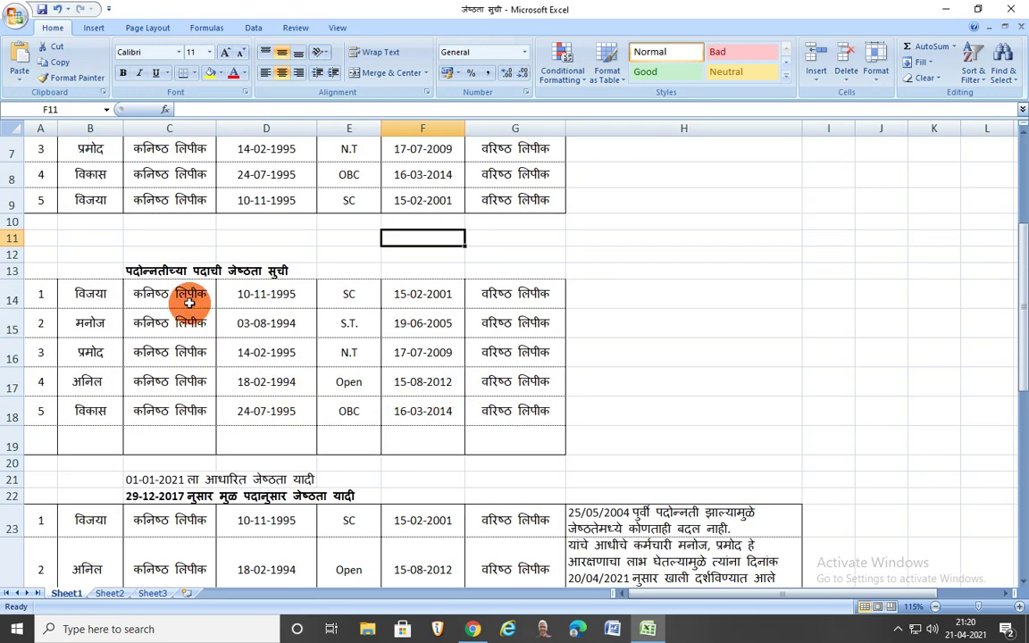
left_click(489, 292)
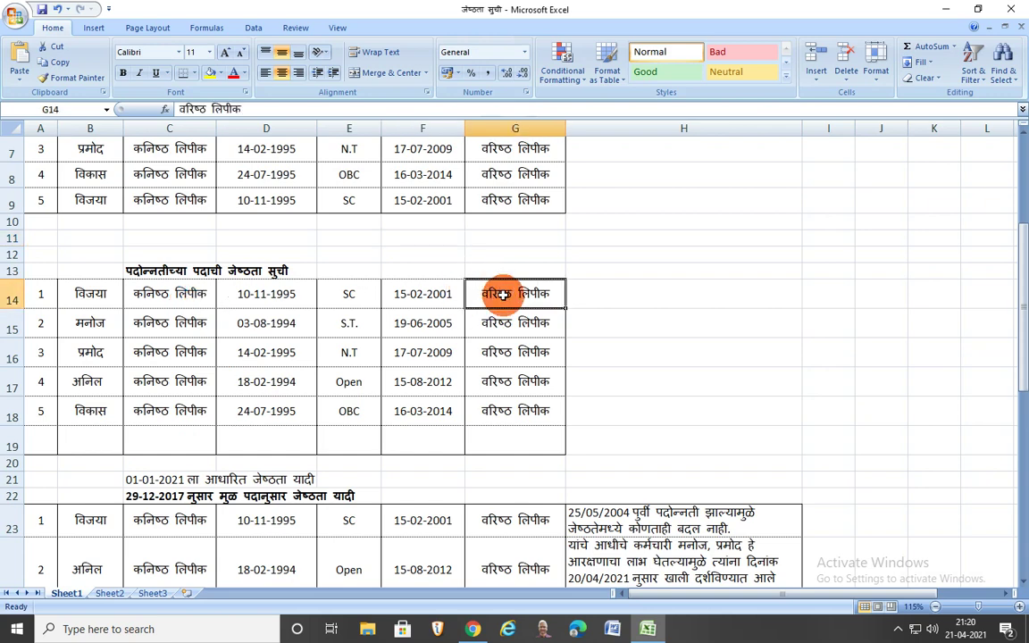
left_click(502, 350)
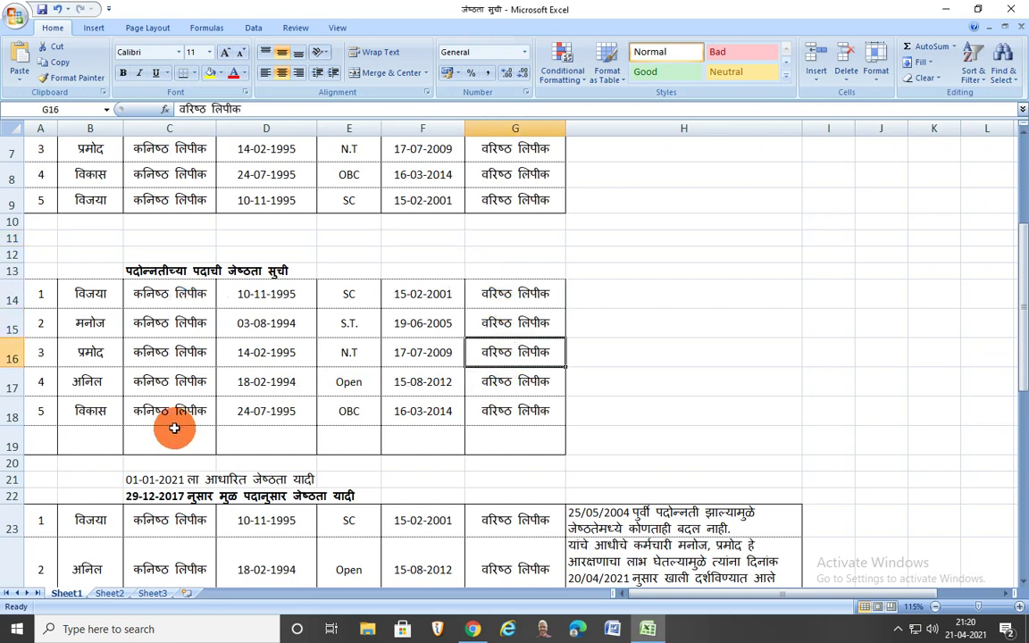
scroll(101, 468, "down", 1)
scroll(101, 468, "up", 1)
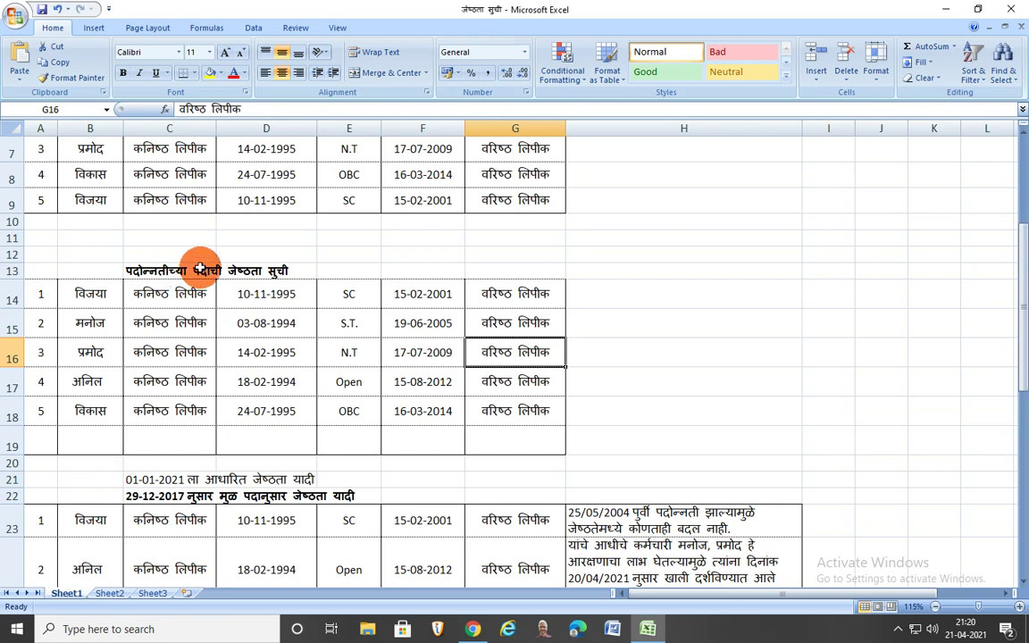
Compare the first employee of the promoted-post list (B14, F14) with the appointment and promotion dates in D9 and F9
left_click(92, 294)
scroll(254, 366, "up", 1)
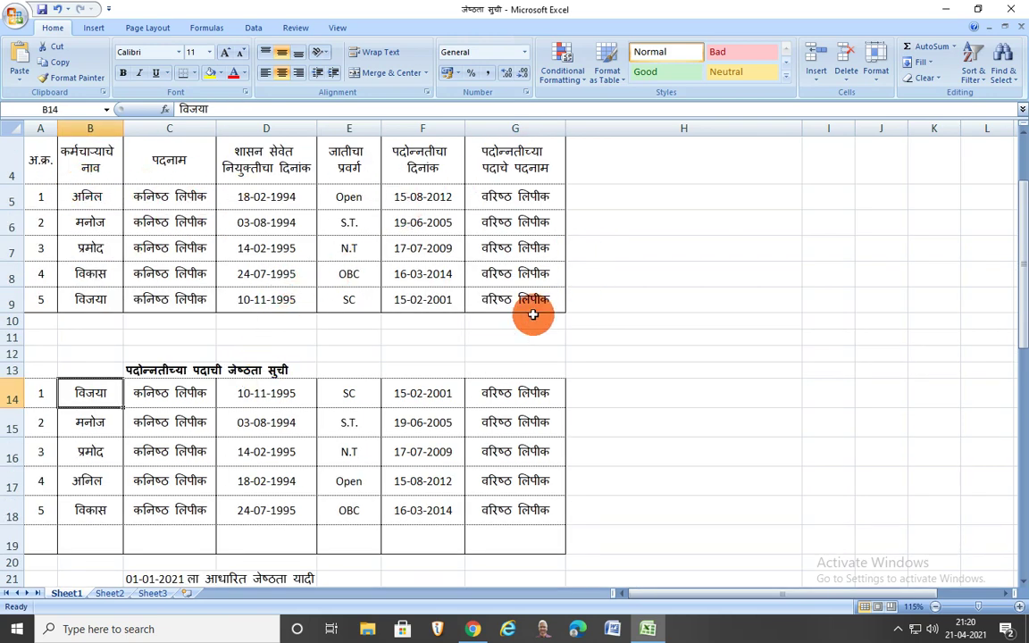
left_click(301, 300)
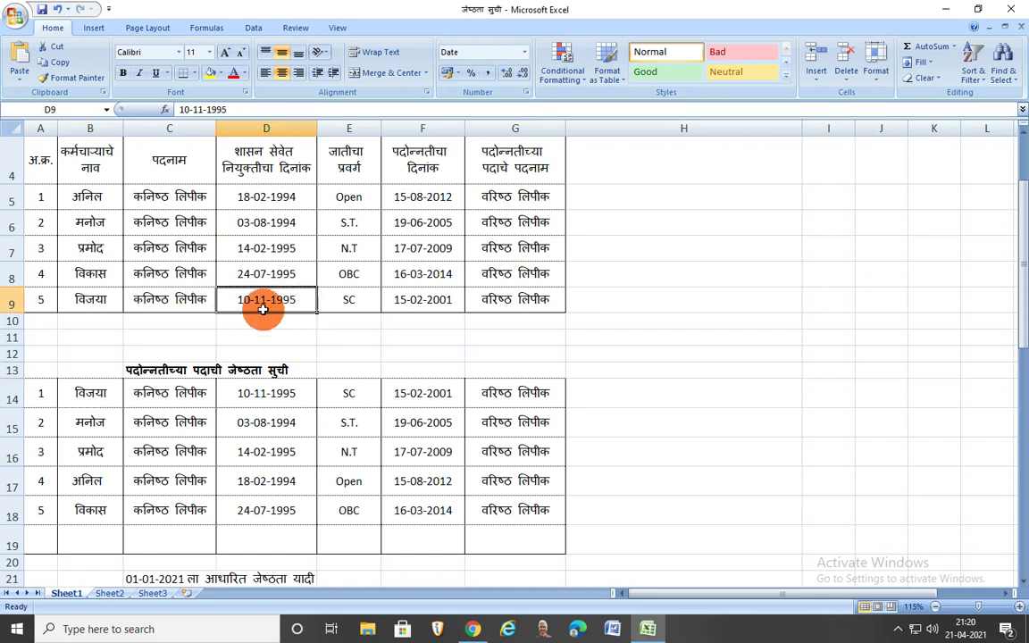
left_click(418, 299)
left_click(448, 395)
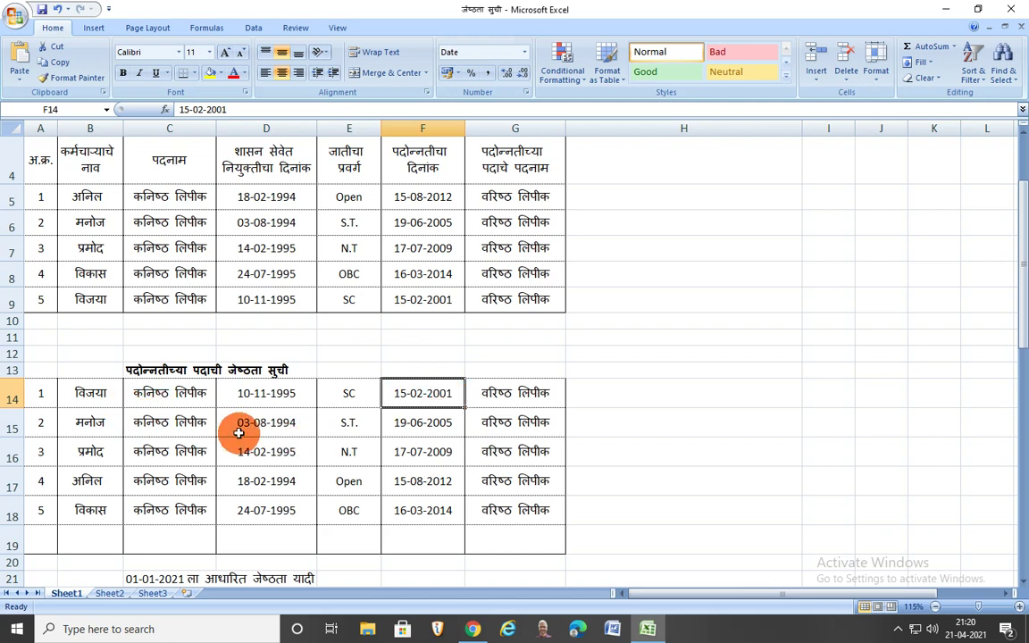
Go through the remaining promotion dates in F15 to F18 of the promoted-post list, then return to F16
left_click(454, 424)
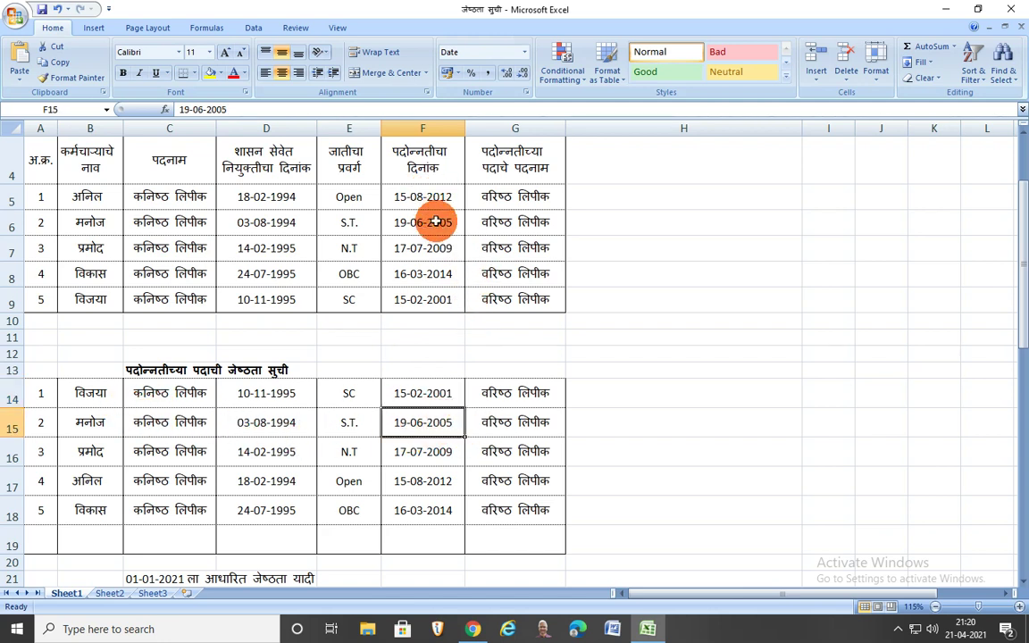
left_click(450, 453)
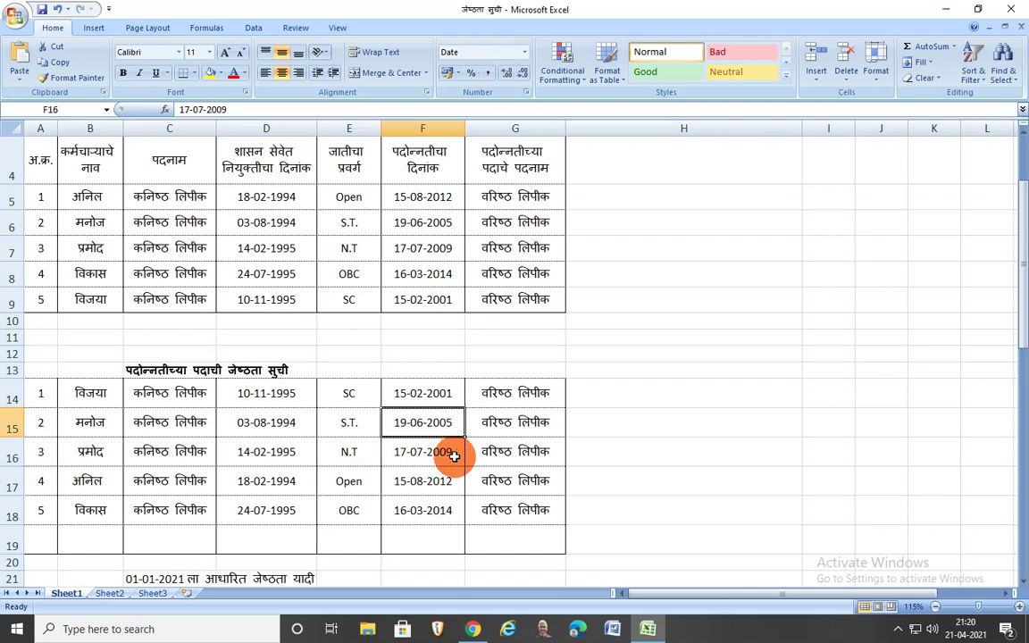
left_click(448, 482)
left_click(447, 510)
scroll(329, 391, "down", 1)
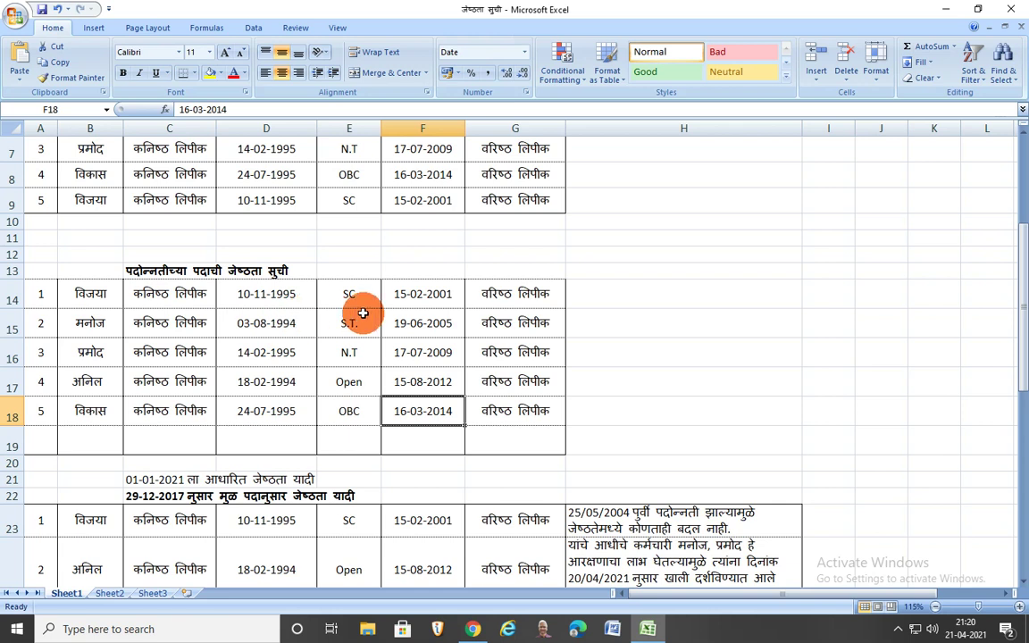
left_click(421, 359)
Bring up the 29-12-2017 नुसार मुळ पदानुसार जेष्ठता यादी list and select cell C24
scroll(424, 374, "down", 3)
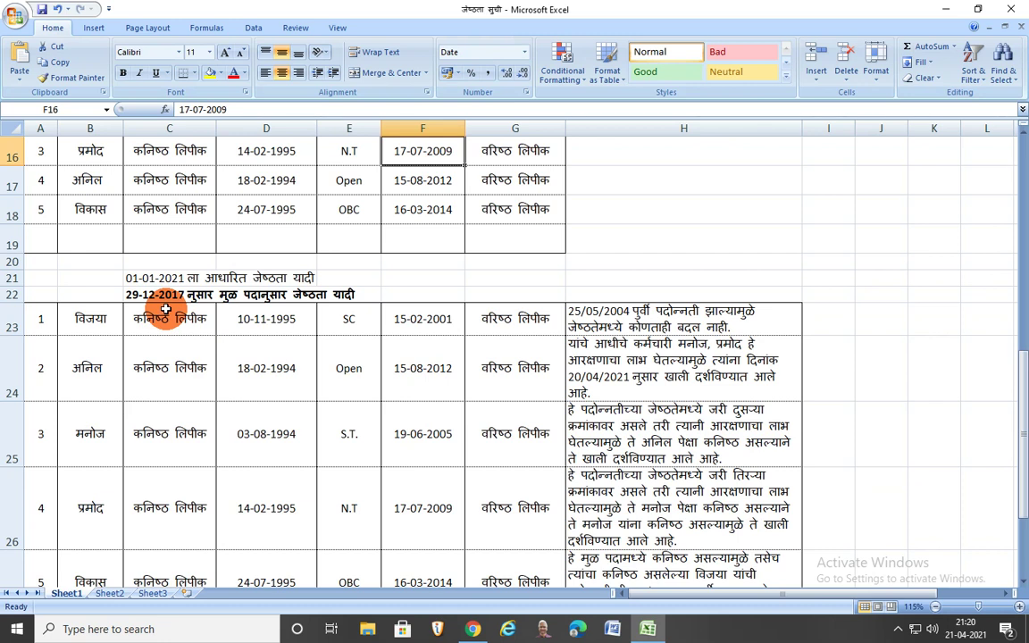
left_click(167, 373)
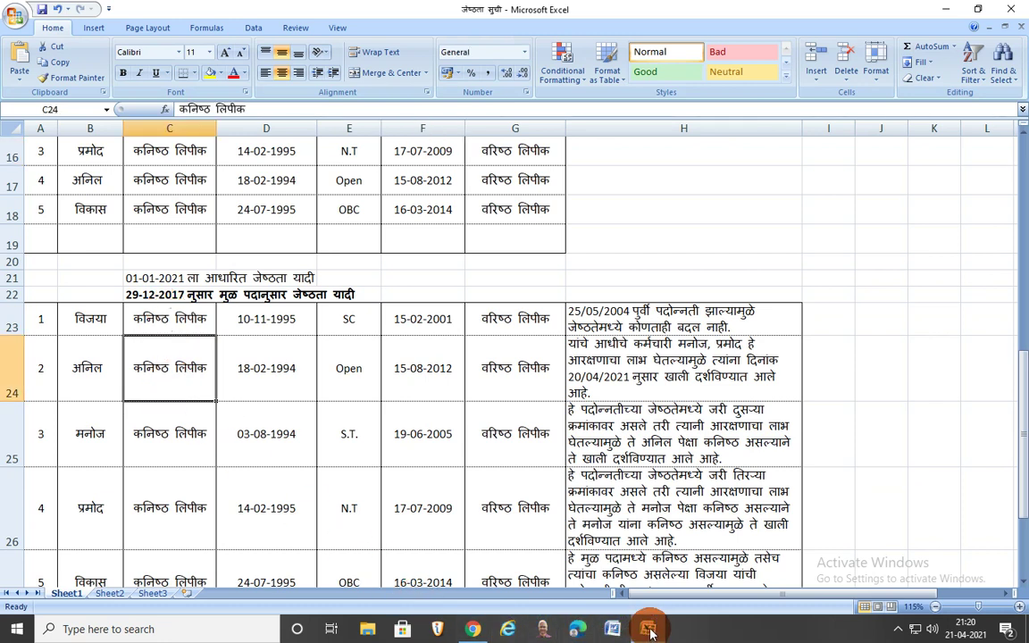
Switch to Chrome and review the promotion article's clauses अ and ब, then the same clauses in the G.R. PDF
left_click(473, 632)
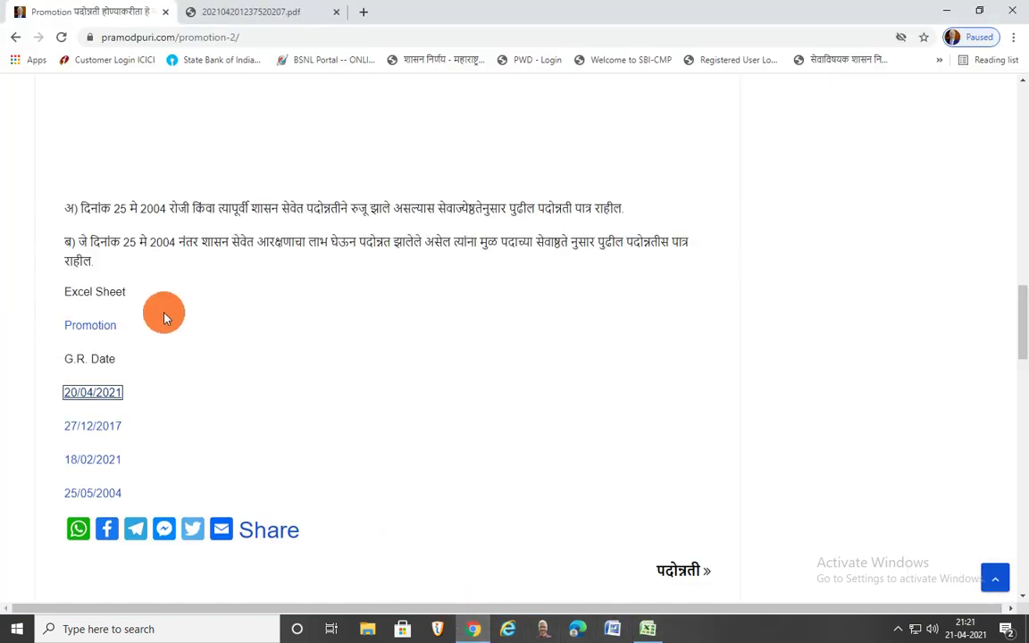
scroll(160, 313, "up", 3)
scroll(164, 408, "down", 1)
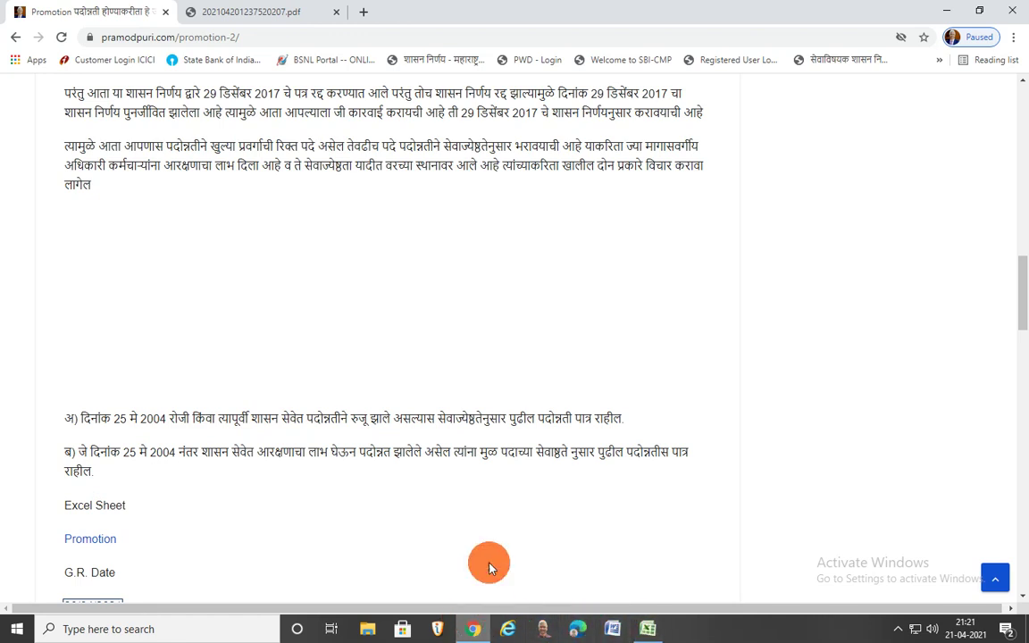
left_click(231, 13)
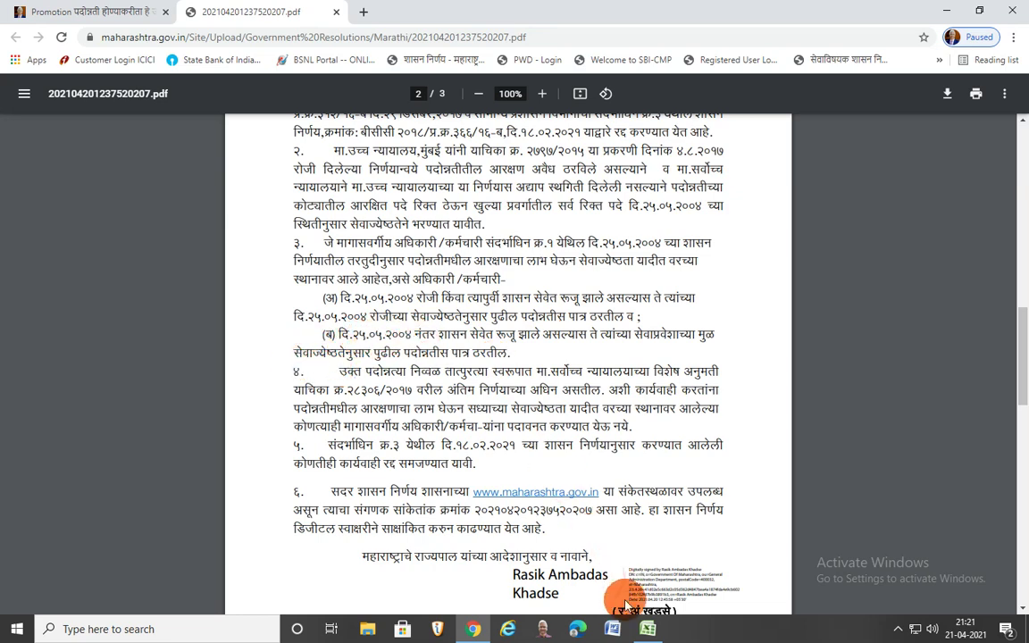
Return to the जेष्ठता सुची workbook in Excel and point out heading C22, post cell C23 and heading C21
left_click(649, 629)
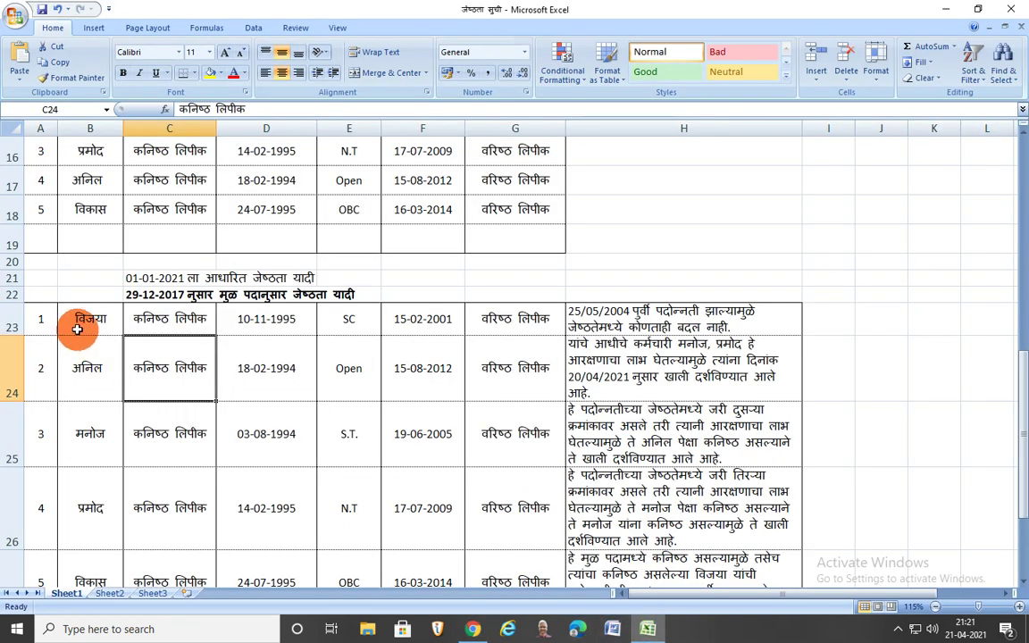
left_click(154, 296)
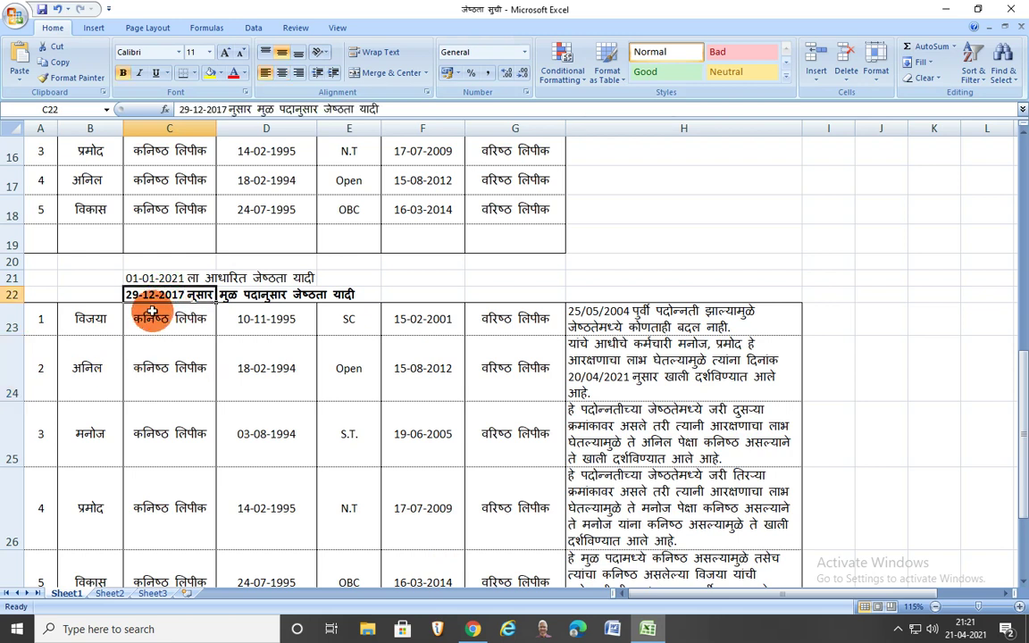
left_click(174, 319)
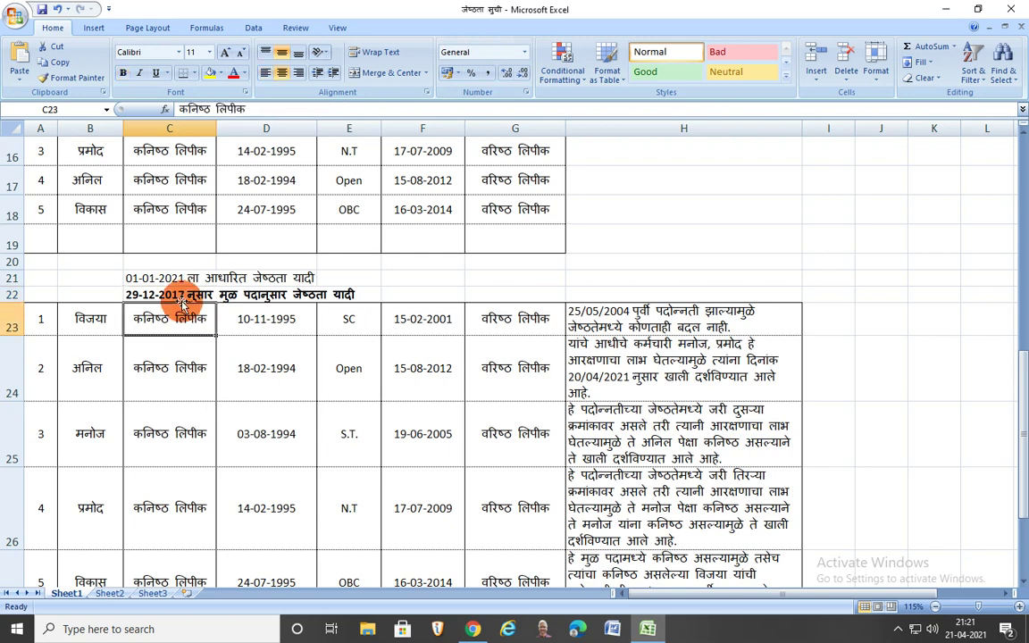
left_click(172, 278)
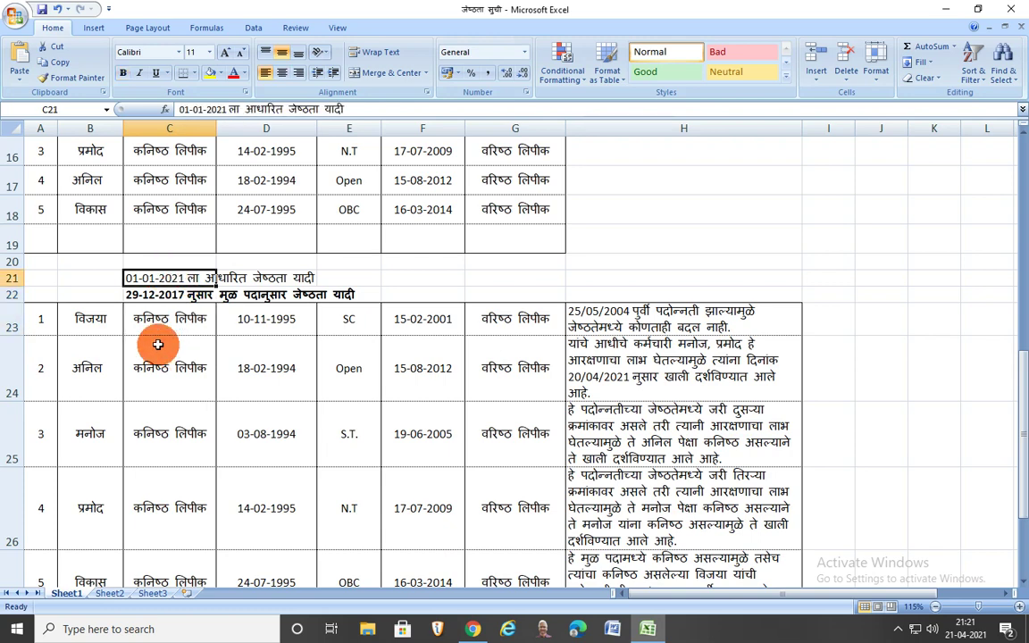
Go through the first entry of the 29-12-2017 list: name B23, promotion date F23, remark H23 and promoted post G23, ending on B23
left_click(102, 324)
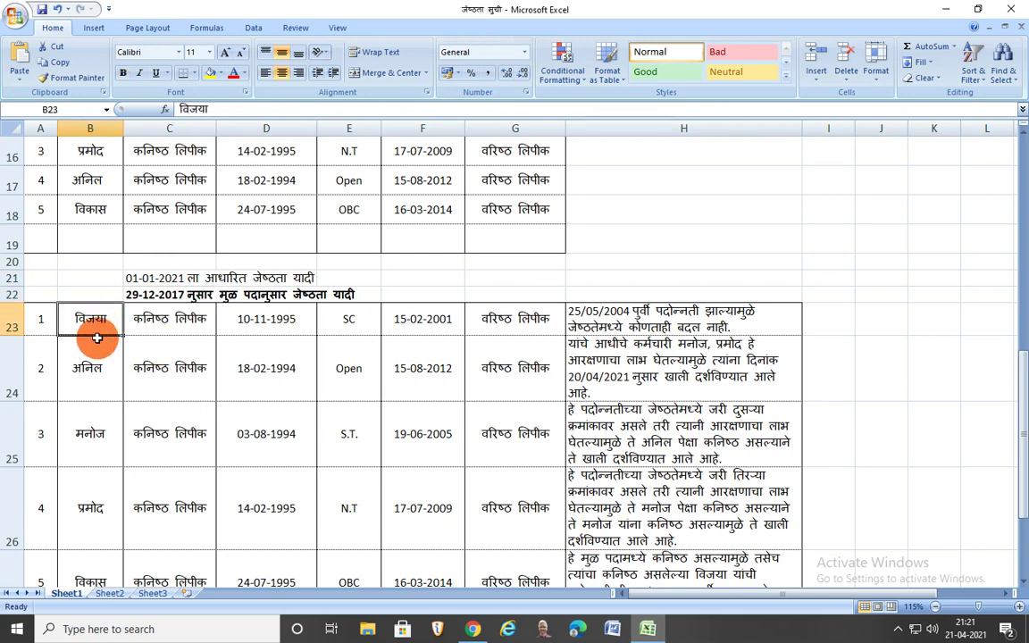
scroll(97, 338, "up", 1)
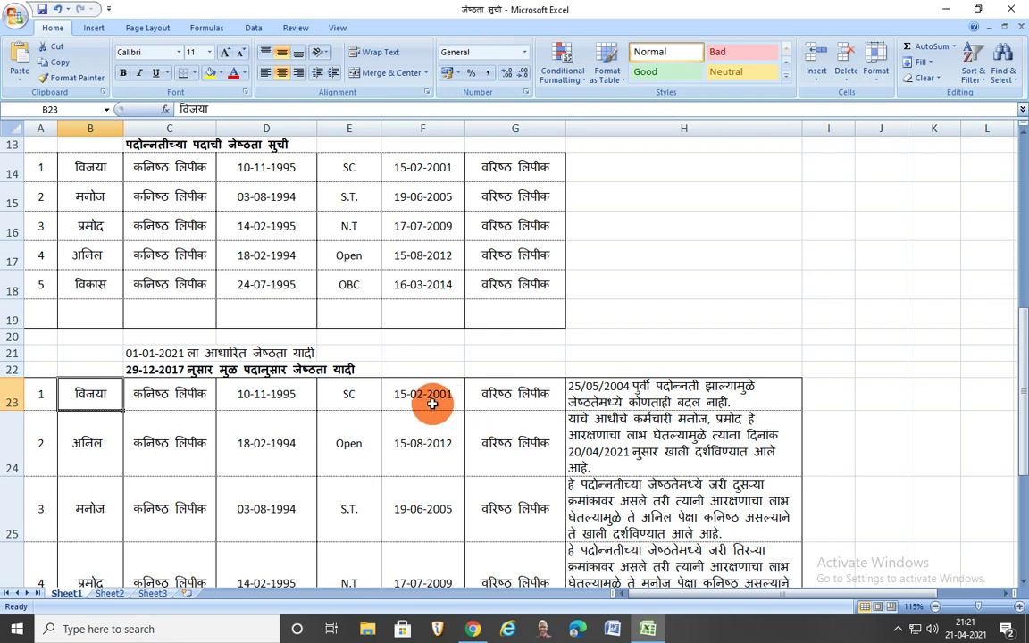
left_click(432, 404)
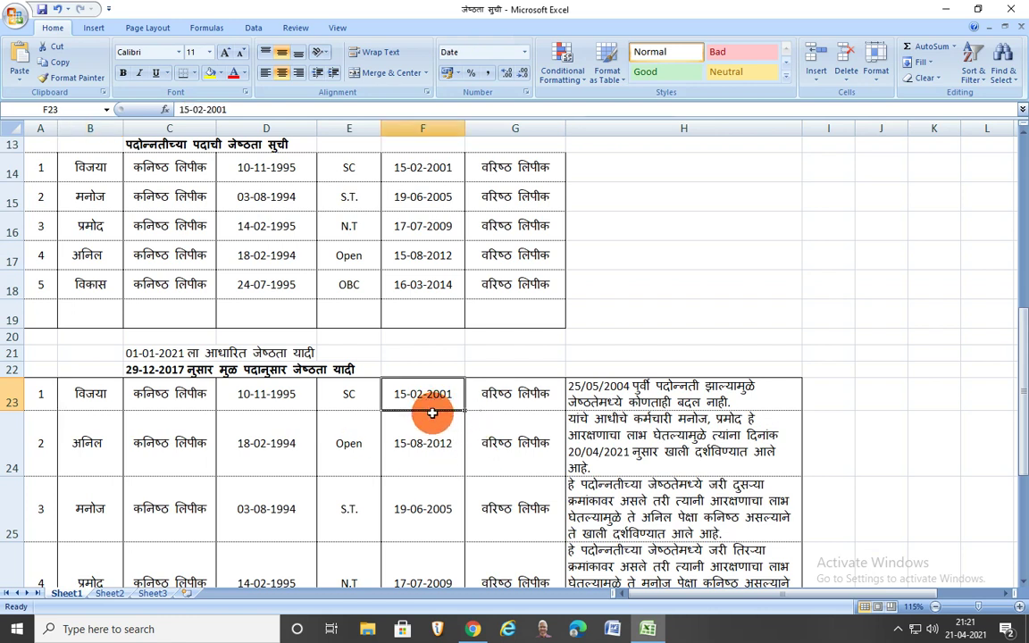
left_click(592, 394)
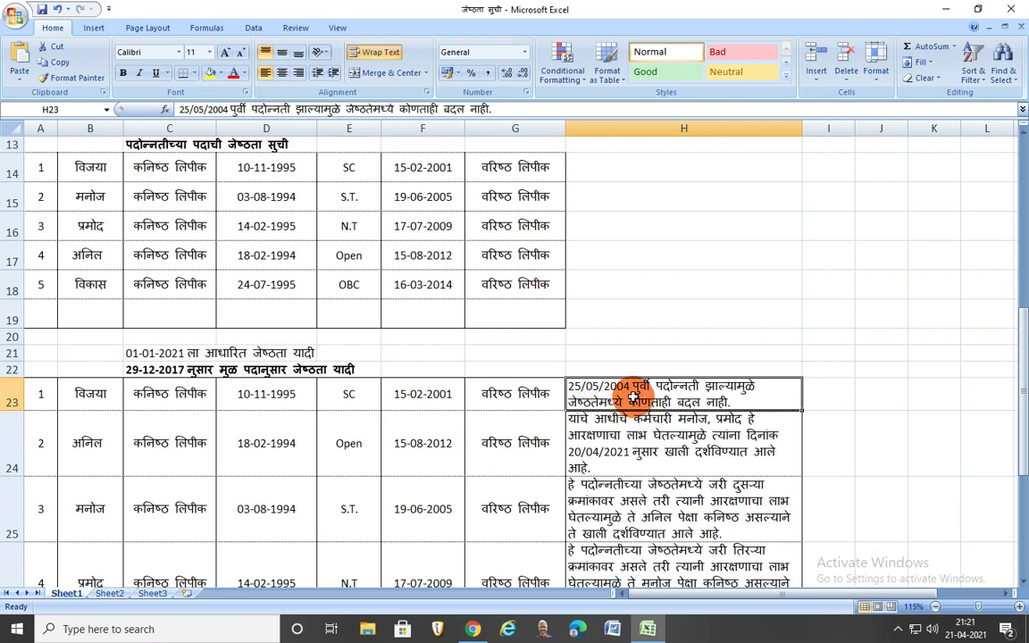
left_click(515, 395)
left_click(92, 394)
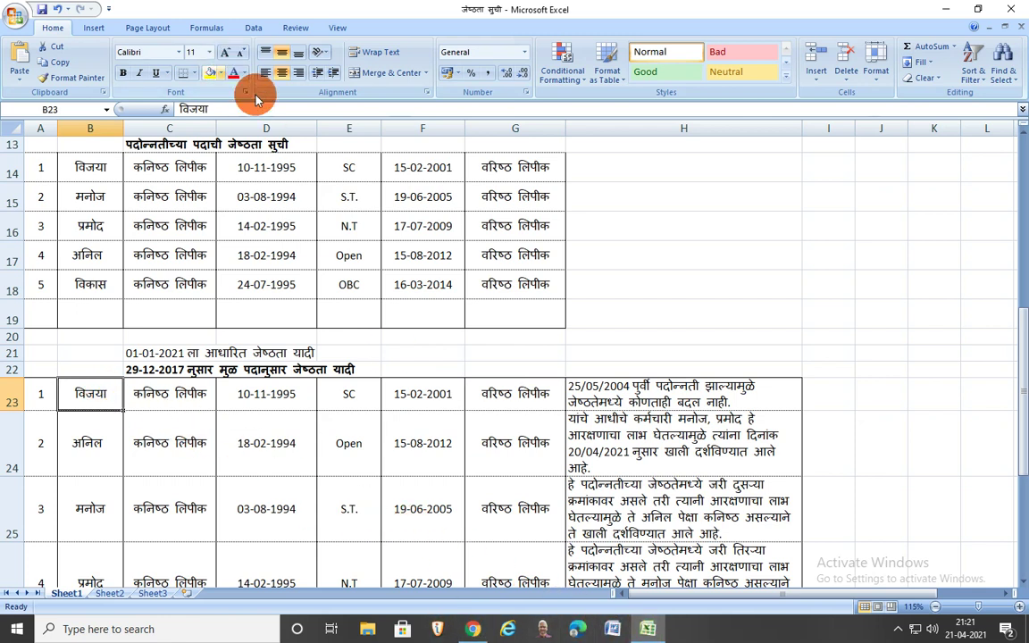
Switch to the G.R. PDF in Chrome and highlight clause (अ) of paragraph ३ while reading it, then clear the highlight
left_click(473, 629)
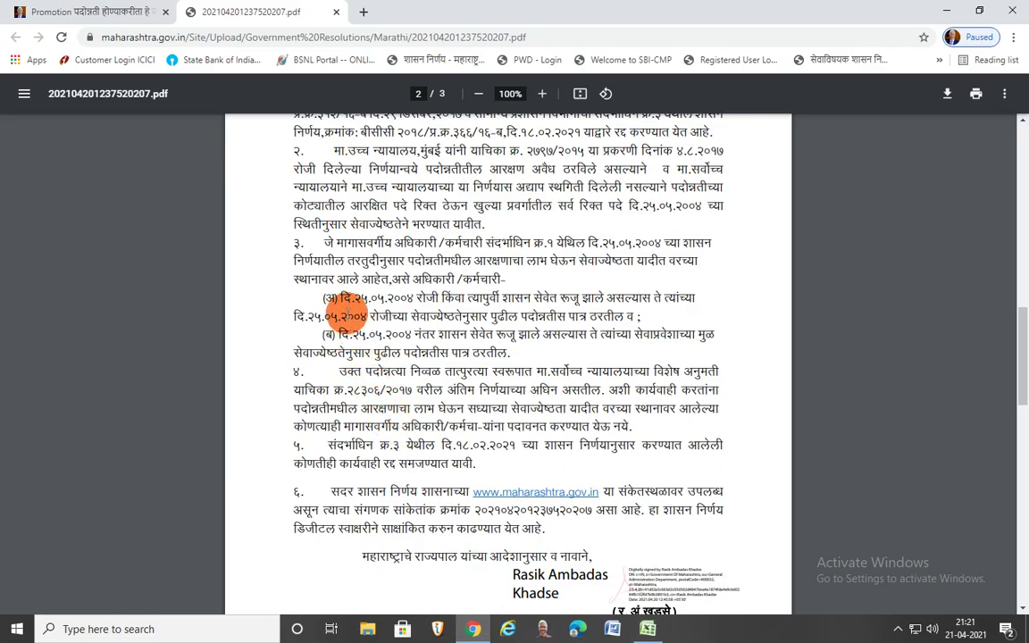
left_click_drag(356, 297, 460, 314)
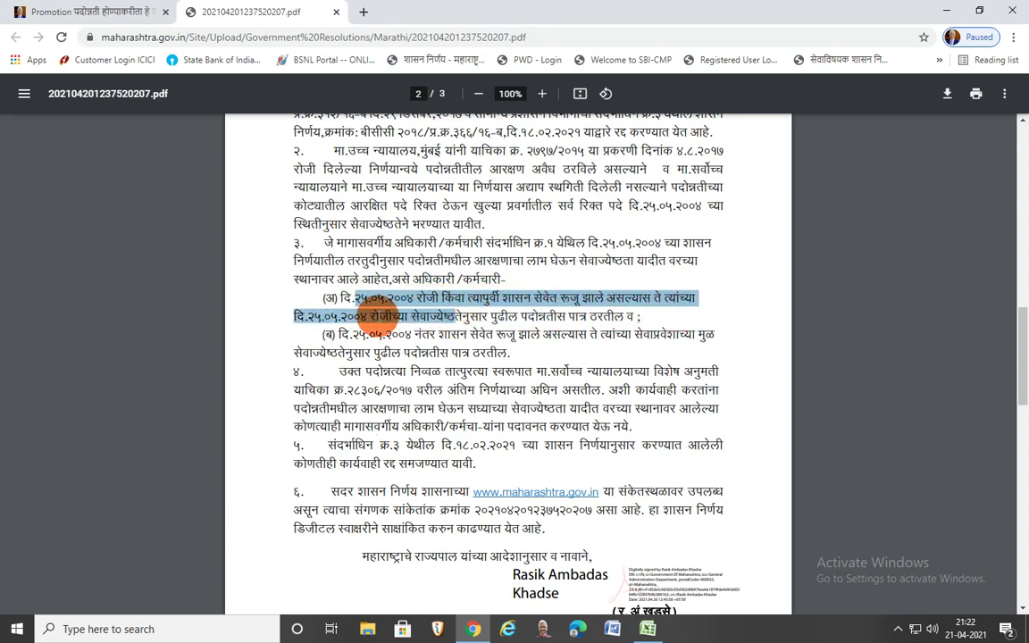
left_click(352, 313)
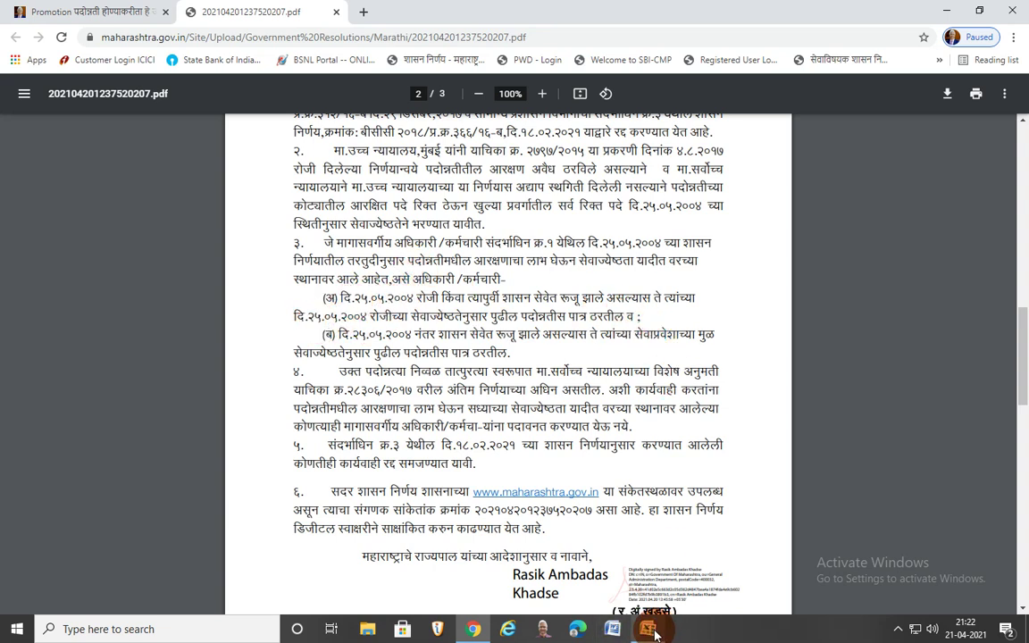
Return to the जेष्ठता सुची workbook in Excel and point out F23, followed by name B24, category E24 and appointment date D24
left_click(648, 628)
left_click(427, 394)
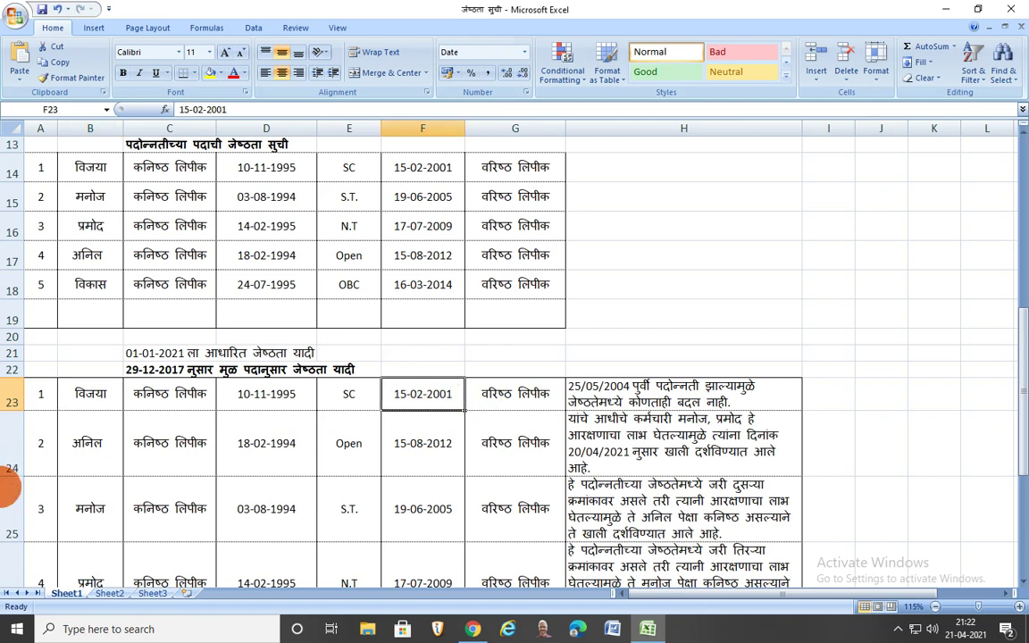
left_click(87, 446)
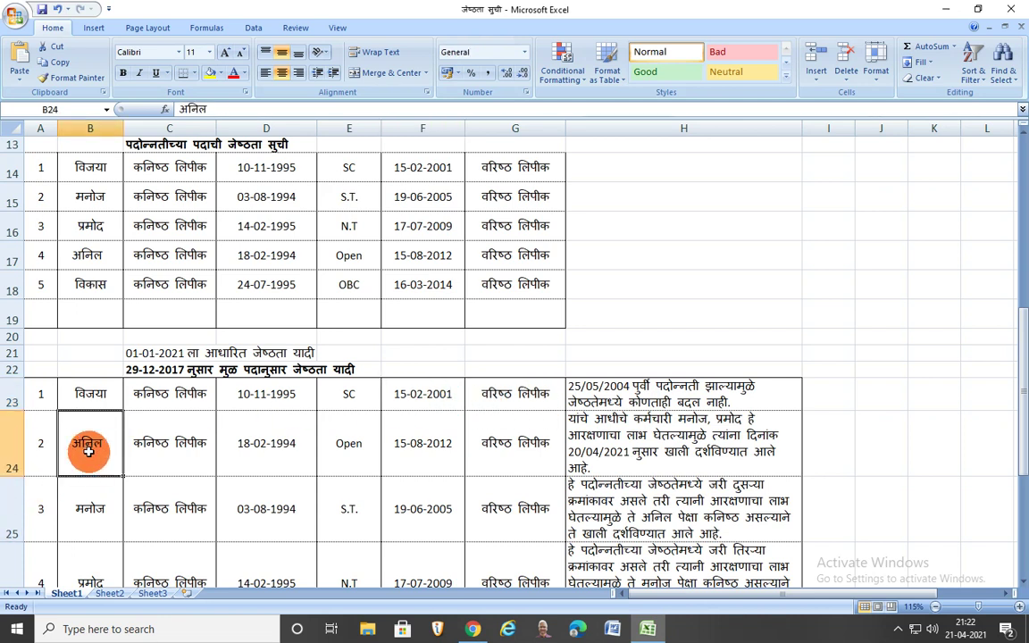
left_click(365, 460)
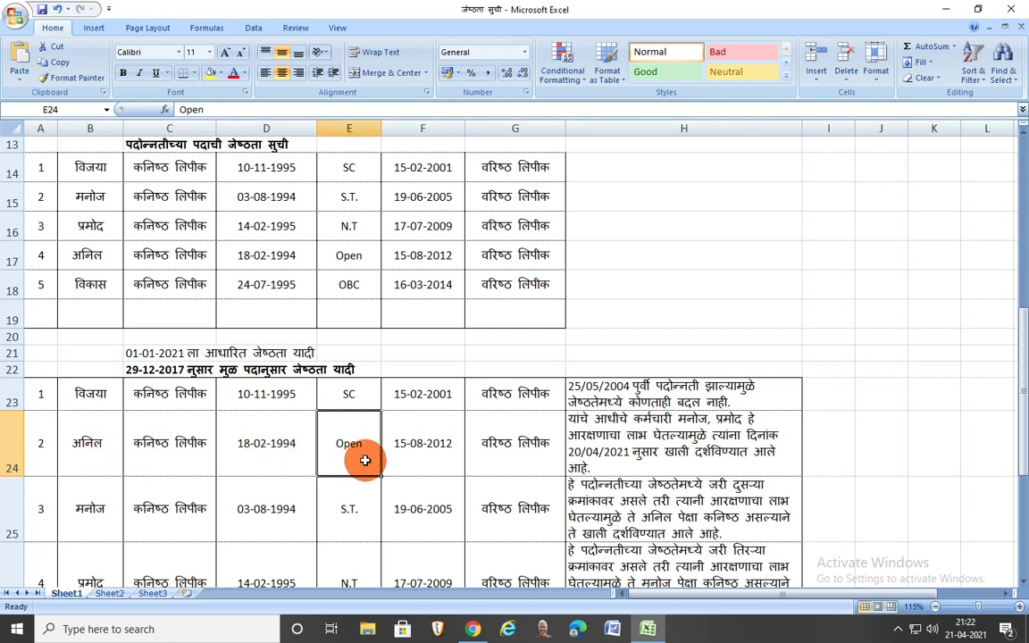
left_click(279, 462)
In the मुळ पदाची जेष्ठता यादी, compare the promotion and appointment dates of the first and fifth employees in F5, D5, D9 and F9
scroll(285, 464, "up", 4)
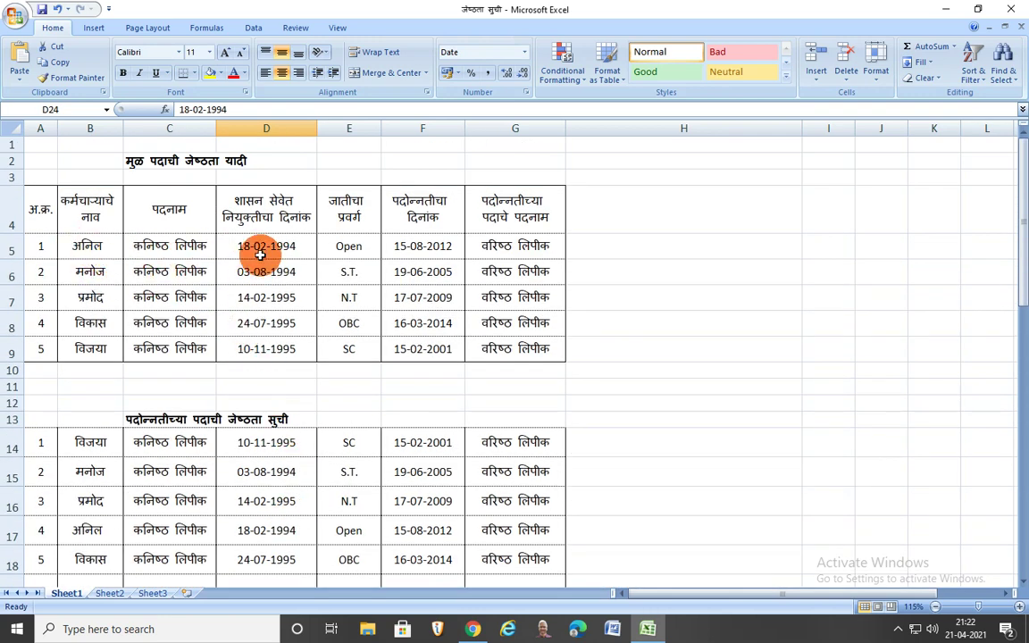
left_click(446, 247)
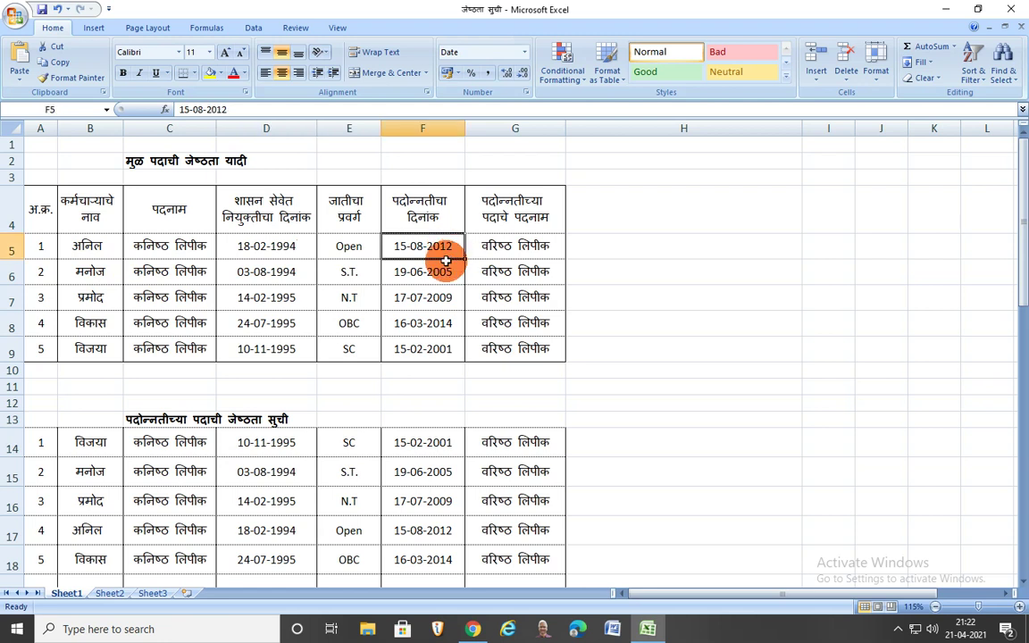
left_click(288, 246)
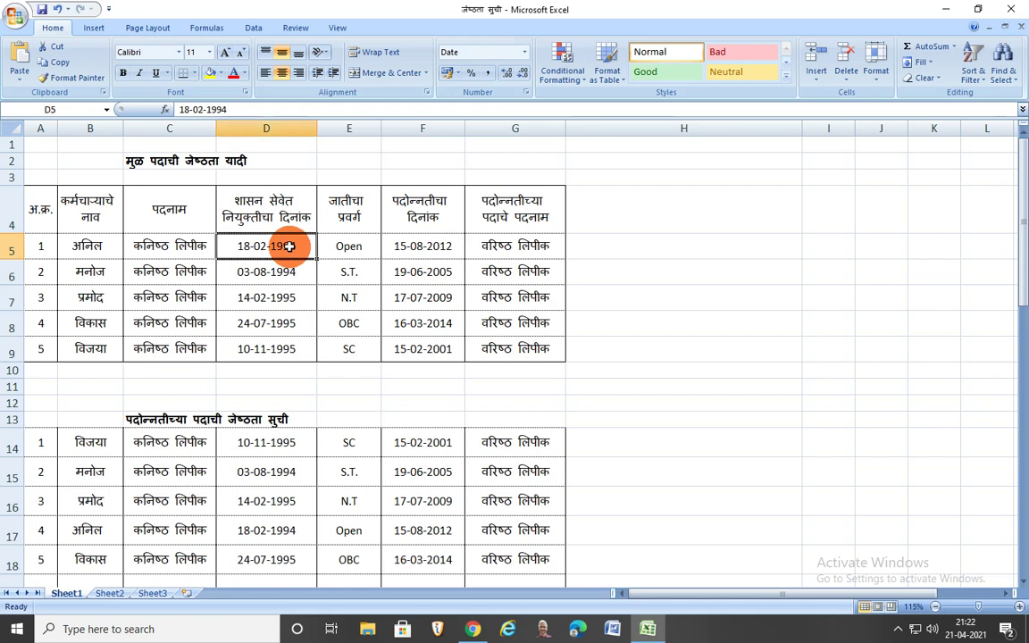
left_click(286, 352)
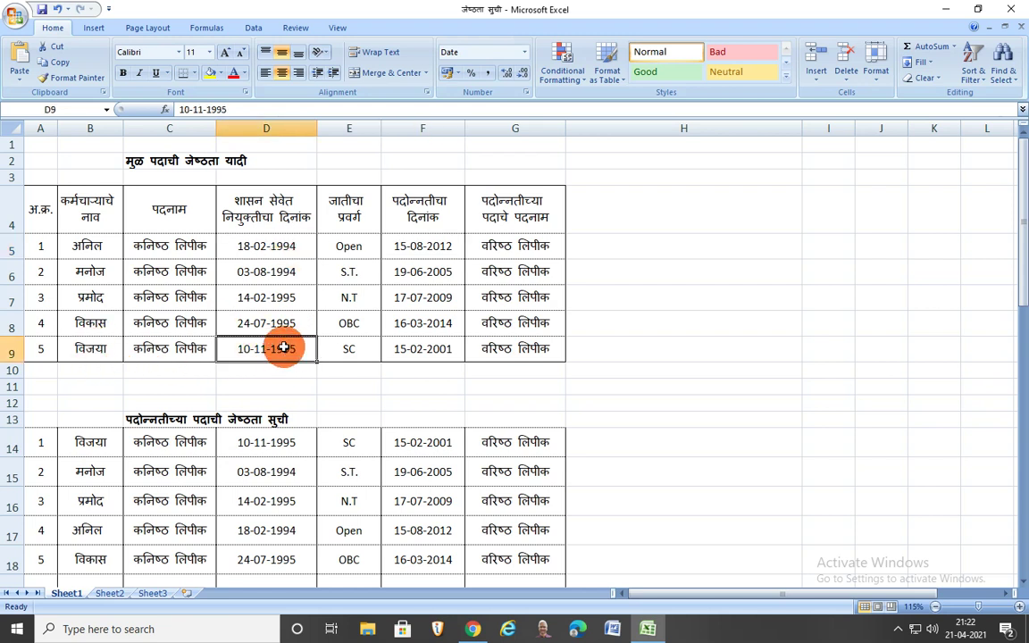
left_click(418, 349)
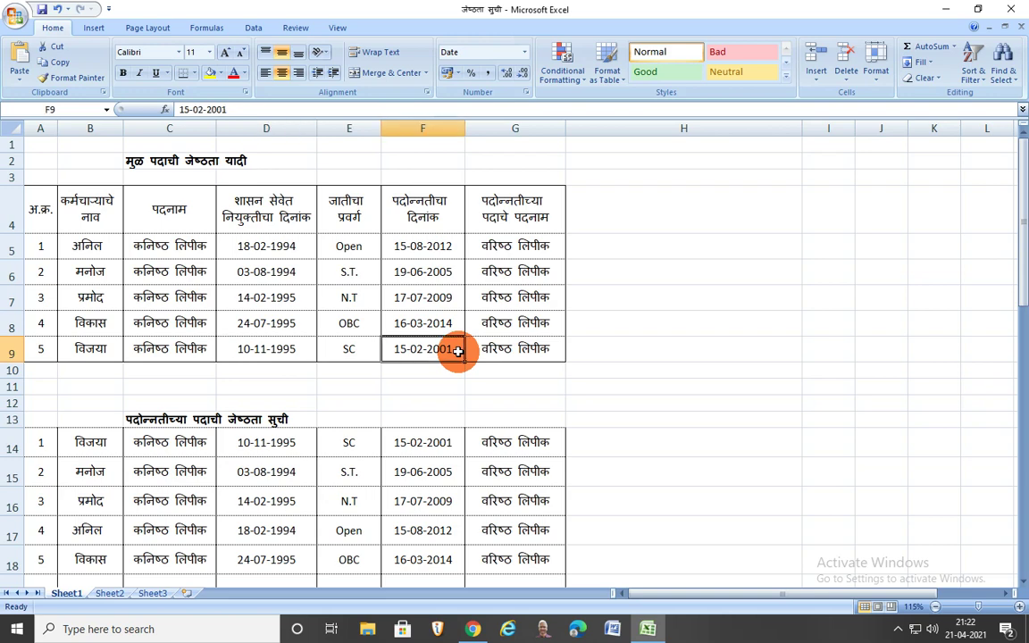
Go back to the 29-12-2017 list and point out G23, then the second employee's cells B24, G24, F24 and D24
scroll(411, 416, "down", 2)
scroll(411, 416, "down", 2)
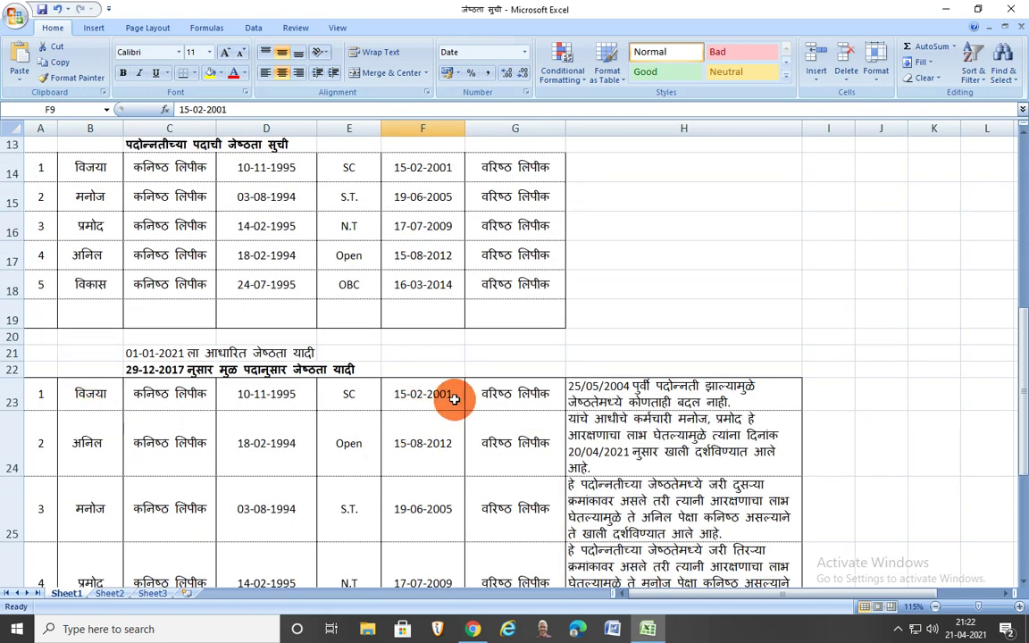
left_click(505, 393)
left_click(86, 443)
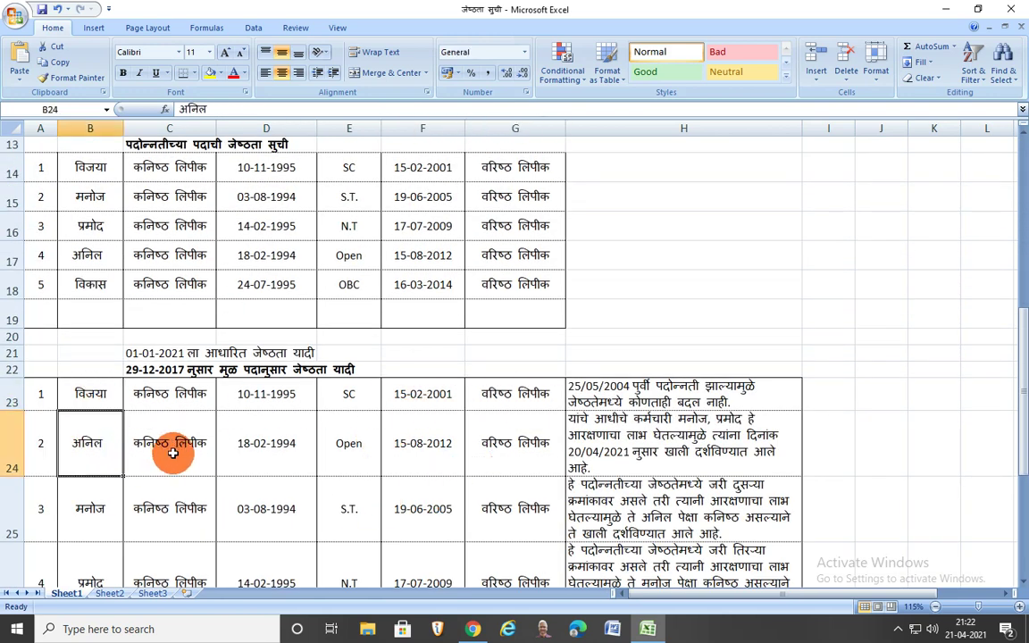
left_click(519, 459)
left_click(441, 450)
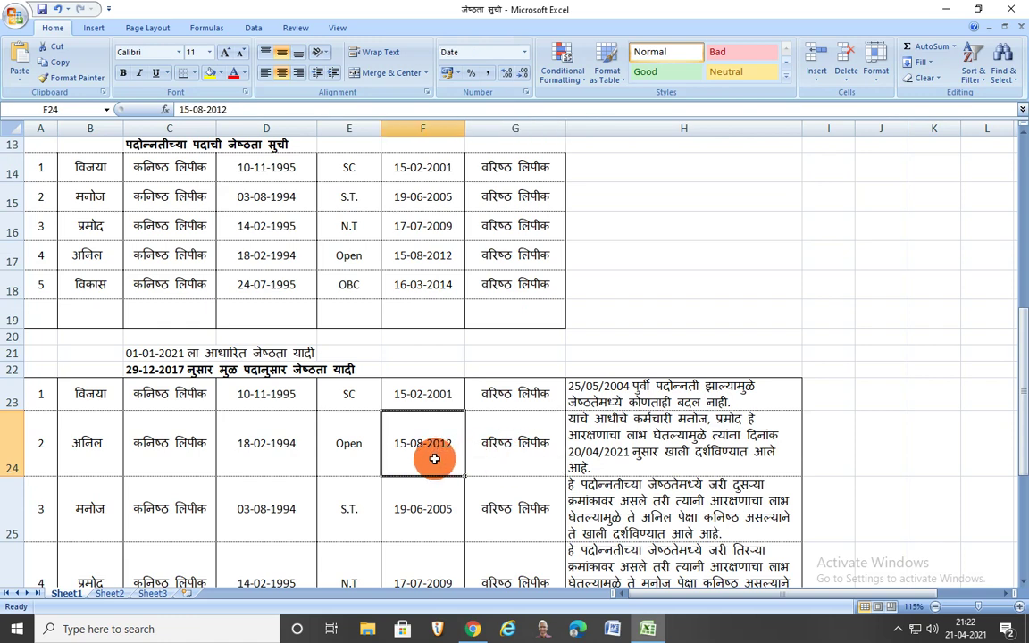
left_click(293, 459)
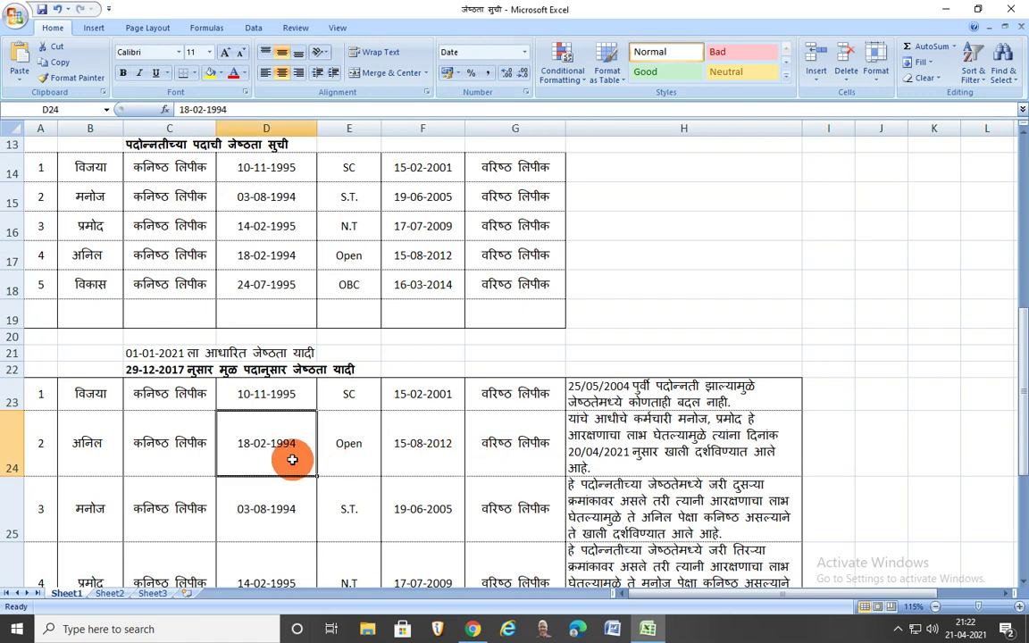
scroll(292, 459, "down", 1)
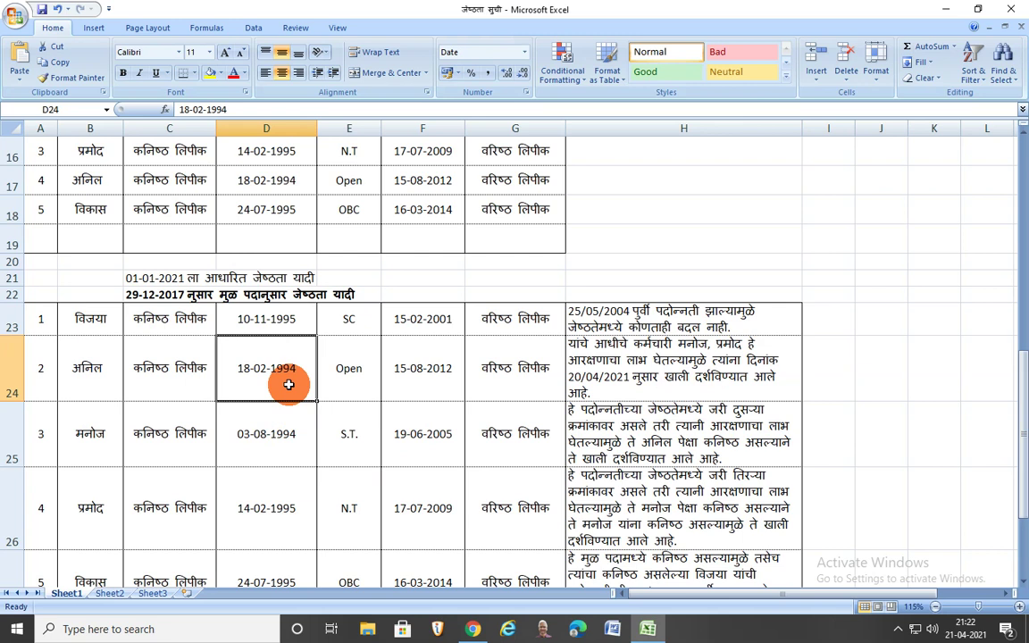
Review the third employee's name B25 and appointment date D25 alongside the remark in H24, ending on B25
left_click(267, 450)
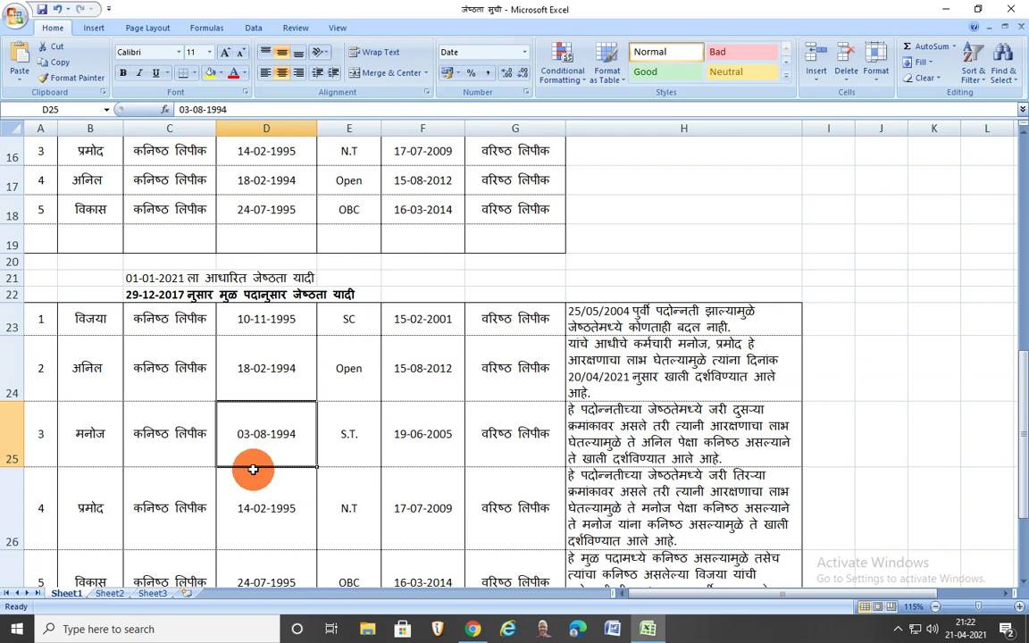
left_click(92, 433)
left_click(268, 448)
left_click(682, 384)
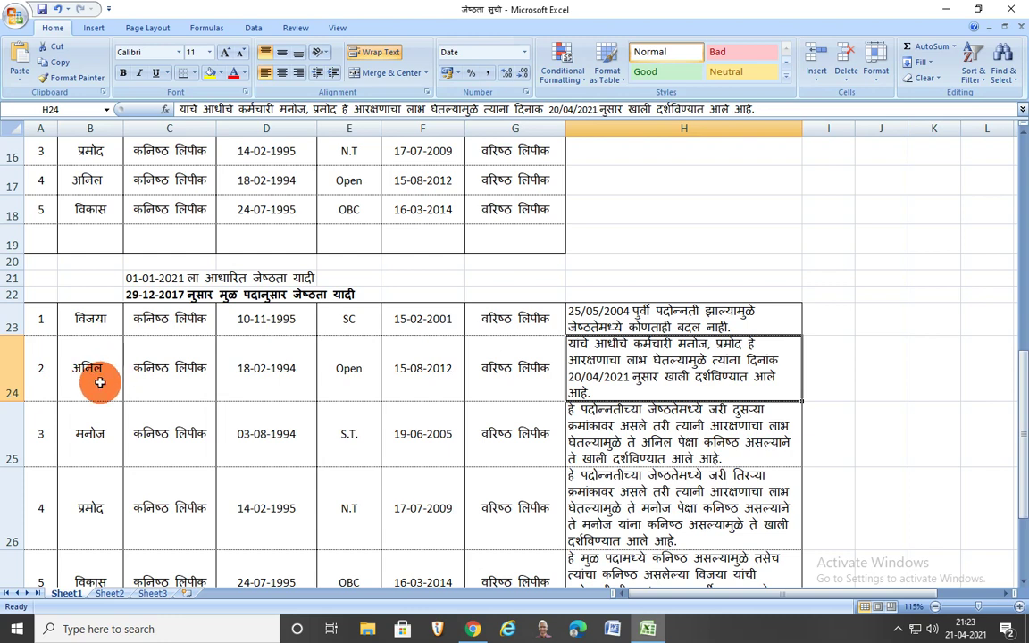
left_click(104, 471)
left_click(106, 456)
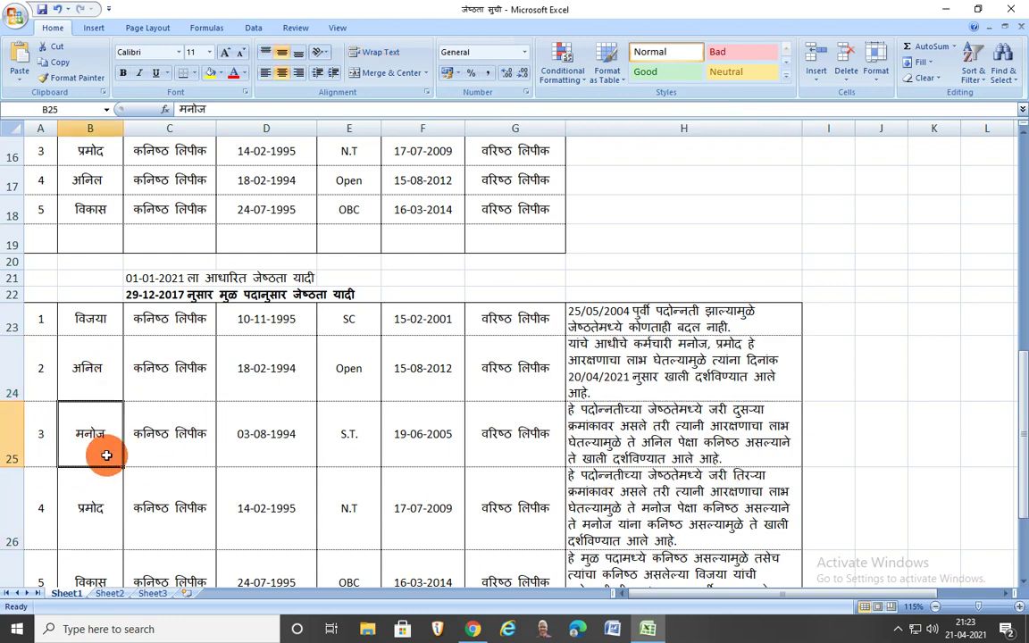
In the मुळ पदाची जेष्ठता यादी, check the second employee's appointment date D6 and promotion date F6 against promotion date F9
scroll(107, 456, "up", 4)
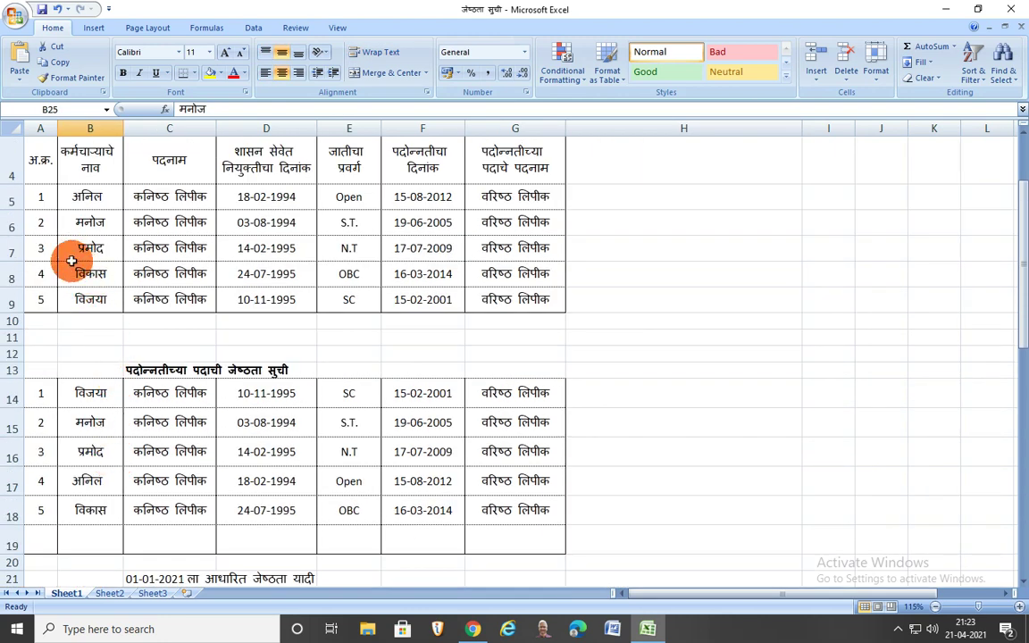
scroll(72, 260, "up", 1)
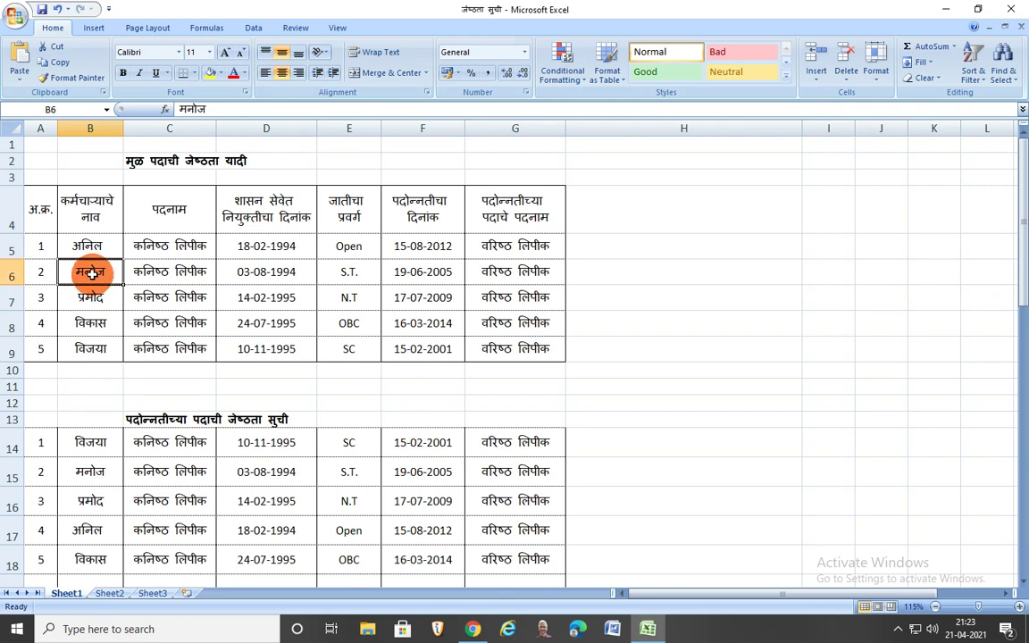
left_click(292, 279)
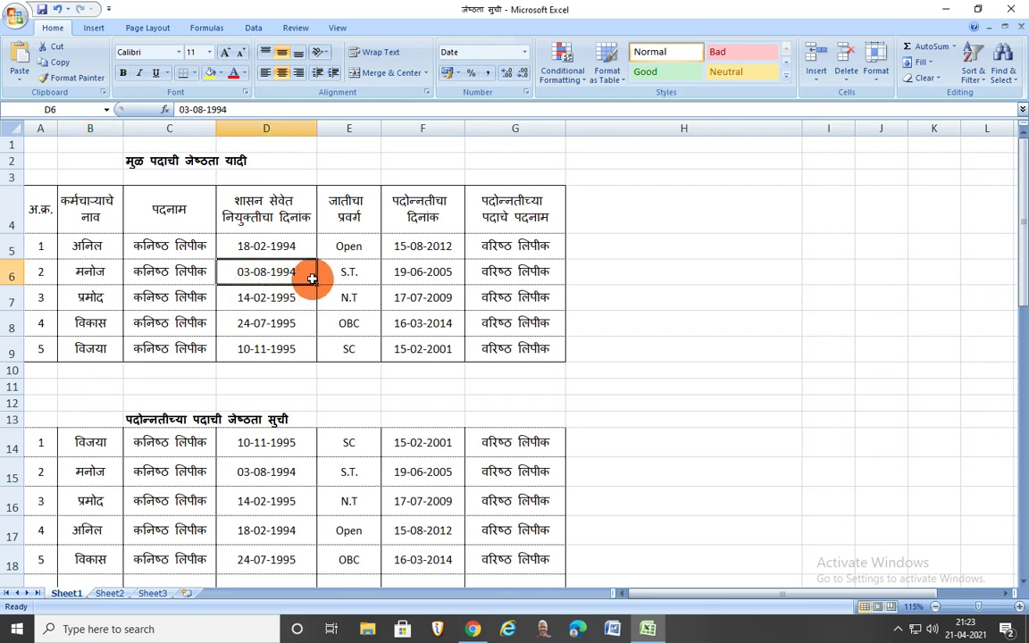
left_click(428, 280)
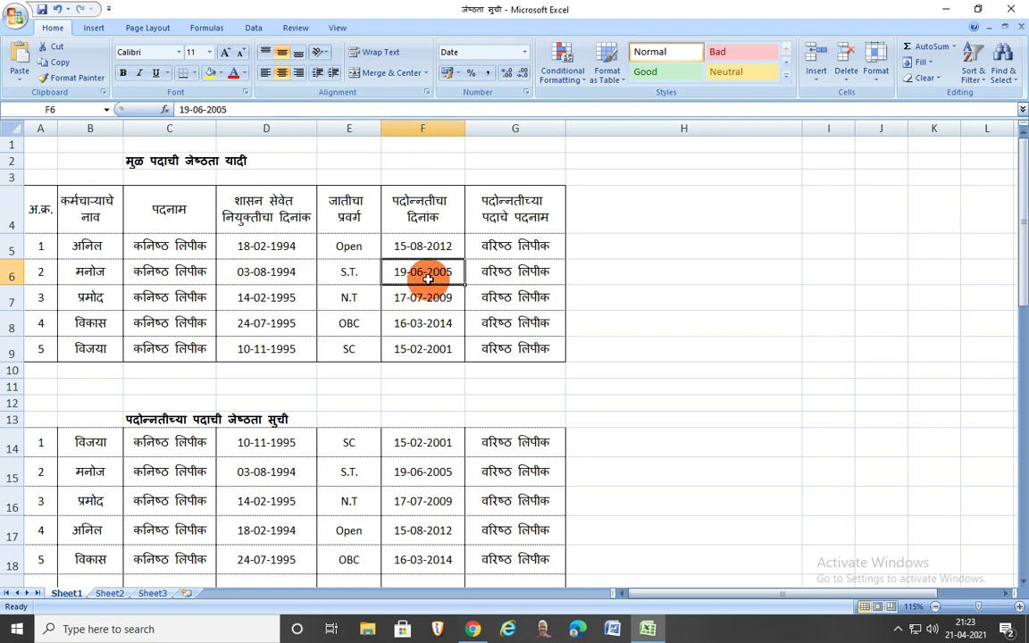
left_click(426, 350)
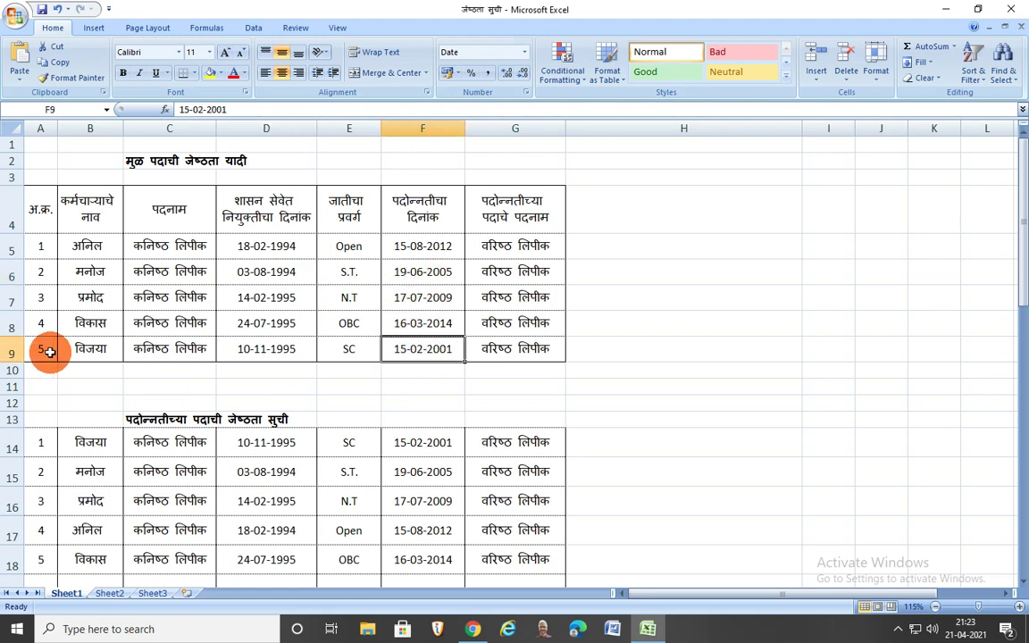
Colour the text of the fifth employee's row, A9:G9, red in the मुळ पदाची जेष्ठता यादी
left_click(45, 350)
left_click_drag(107, 354, 515, 347)
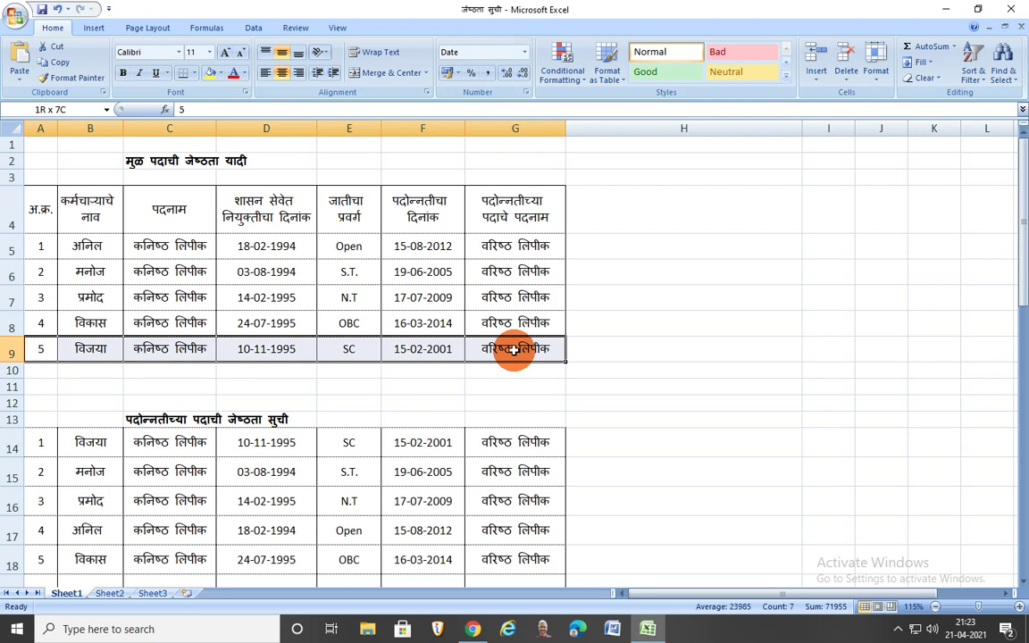
left_click(234, 75)
left_click(331, 384)
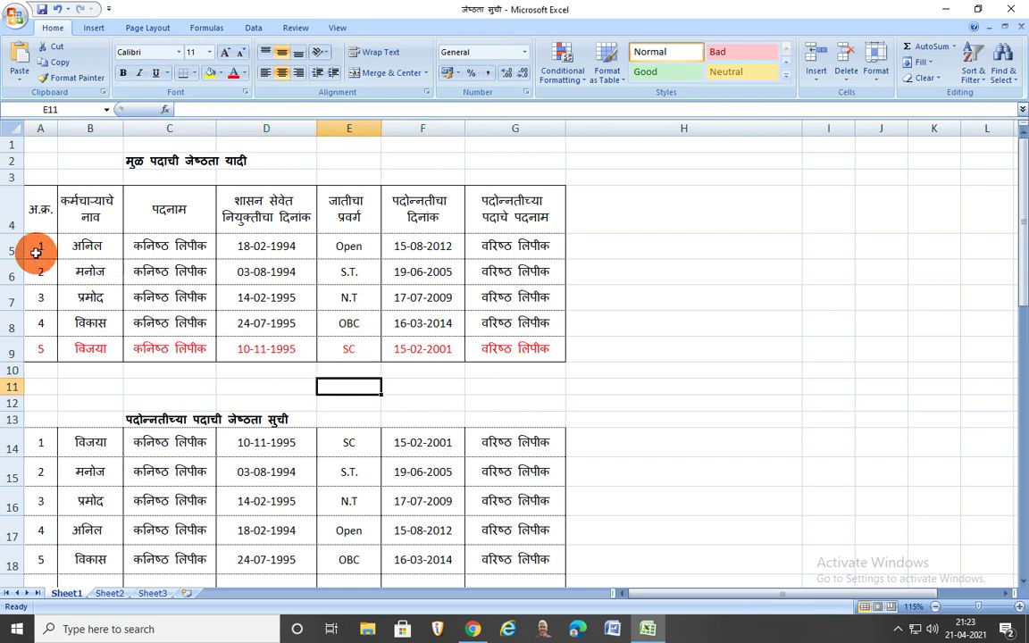
Colour the text of the first employee's row, A5:G5, red and select the second employee's appointment date in D6
left_click_drag(34, 243, 478, 257)
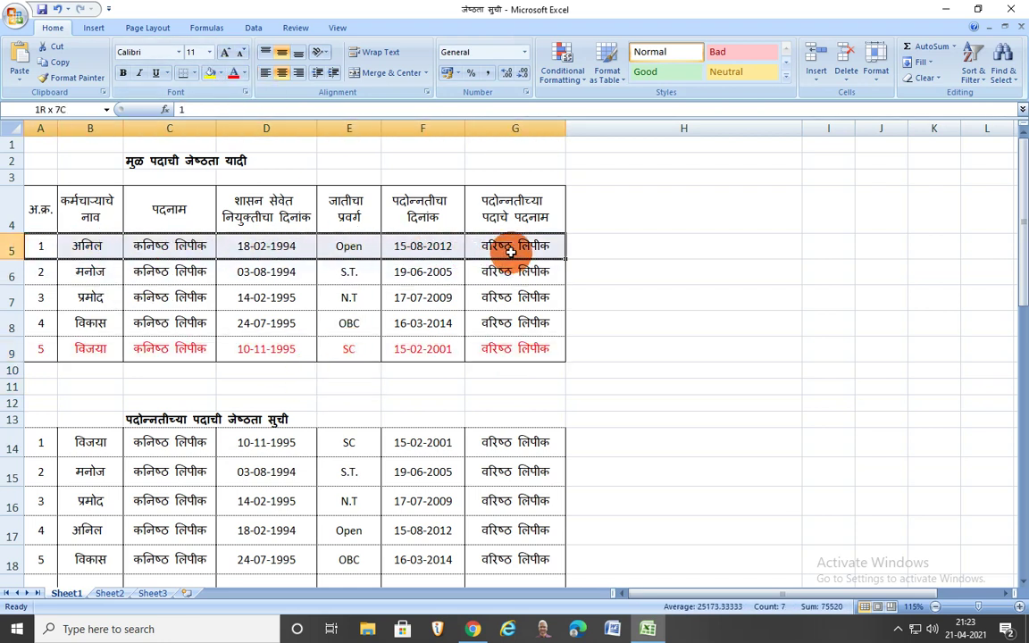
left_click(234, 75)
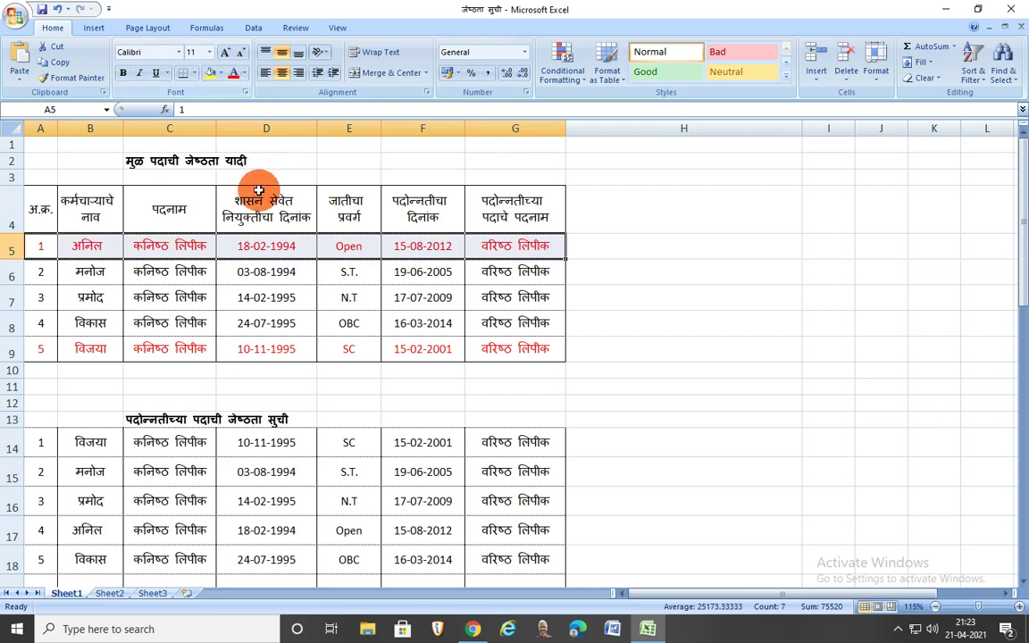
left_click(357, 402)
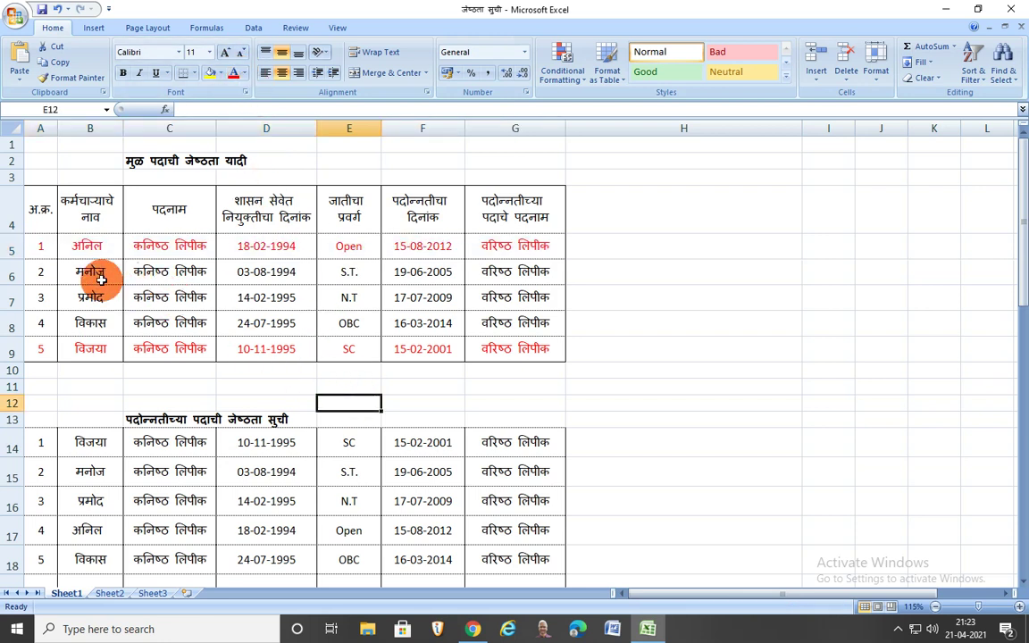
left_click(292, 273)
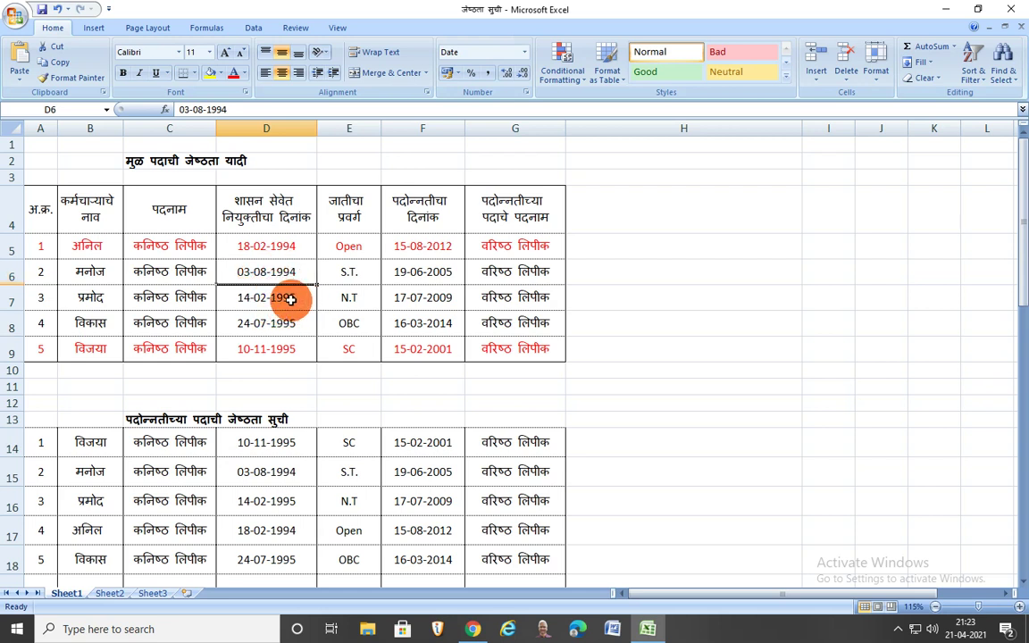
Check appointment dates D7 and D6, then review the third employee's name B25, category E25 and remark H25 in the 29-12-2017 list
left_click(295, 293)
left_click(296, 272)
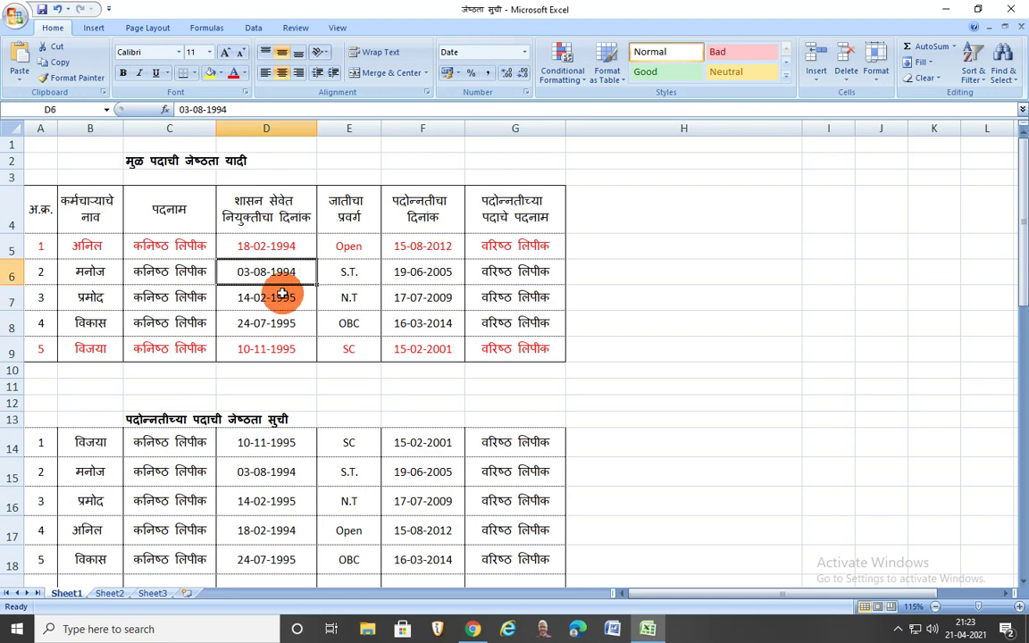
scroll(291, 276, "down", 6)
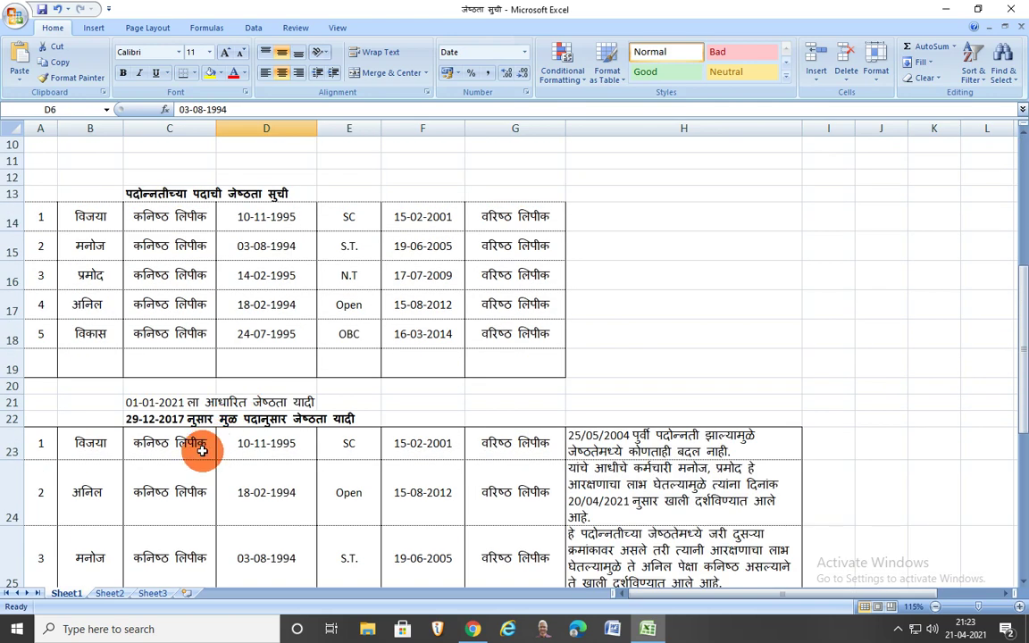
left_click(86, 345)
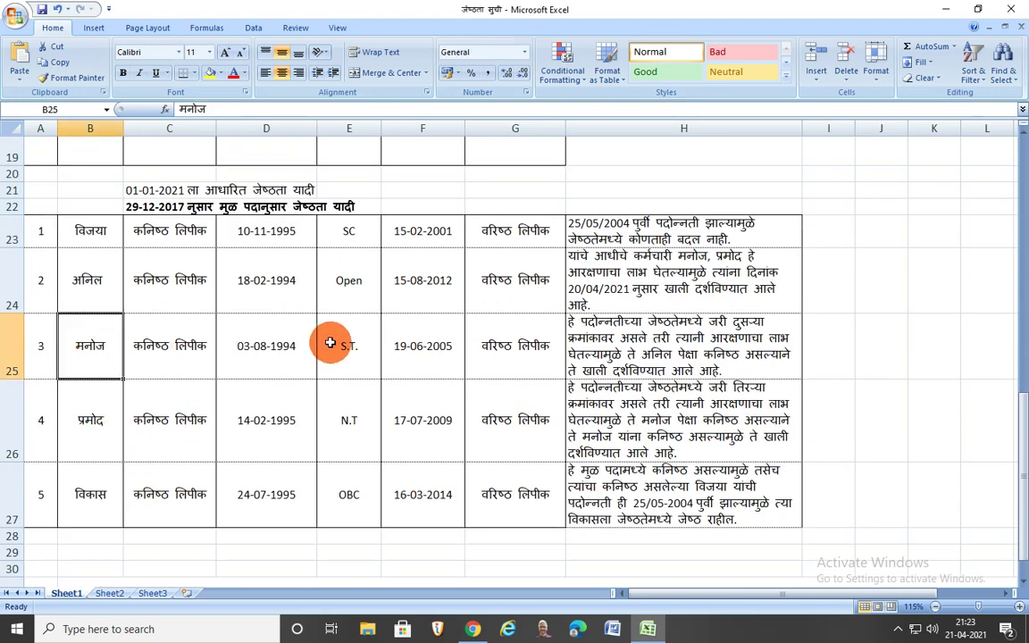
left_click(329, 344)
left_click(630, 351)
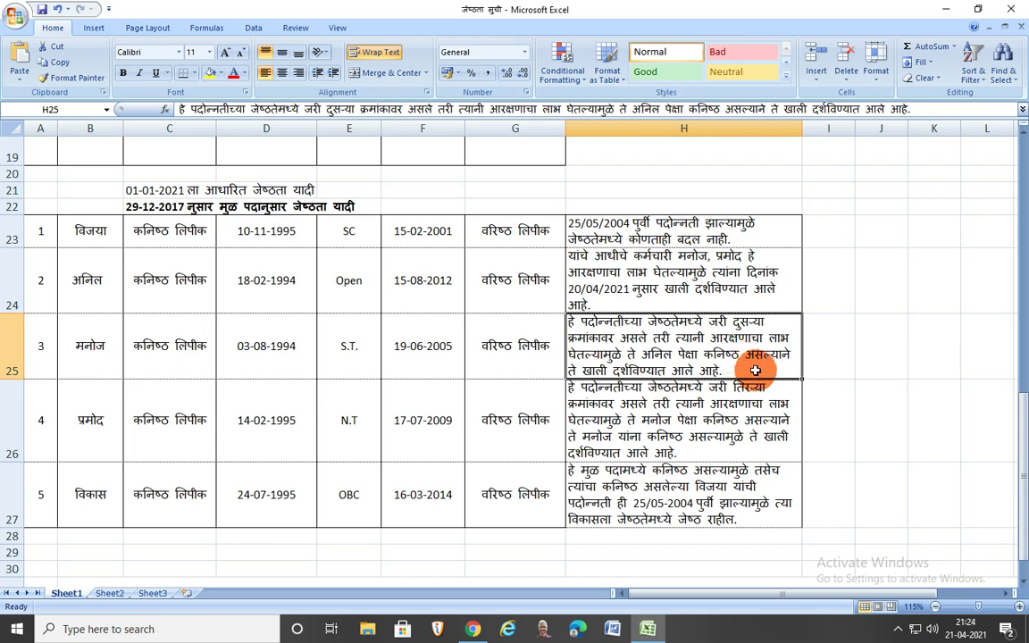
Compare the employee in B24 and appointment date D24 with B5:C6 and category E9 in the मुळ पदाची जेष्ठता यादी
left_click(93, 262)
left_click(264, 299)
scroll(250, 356, "up", 5)
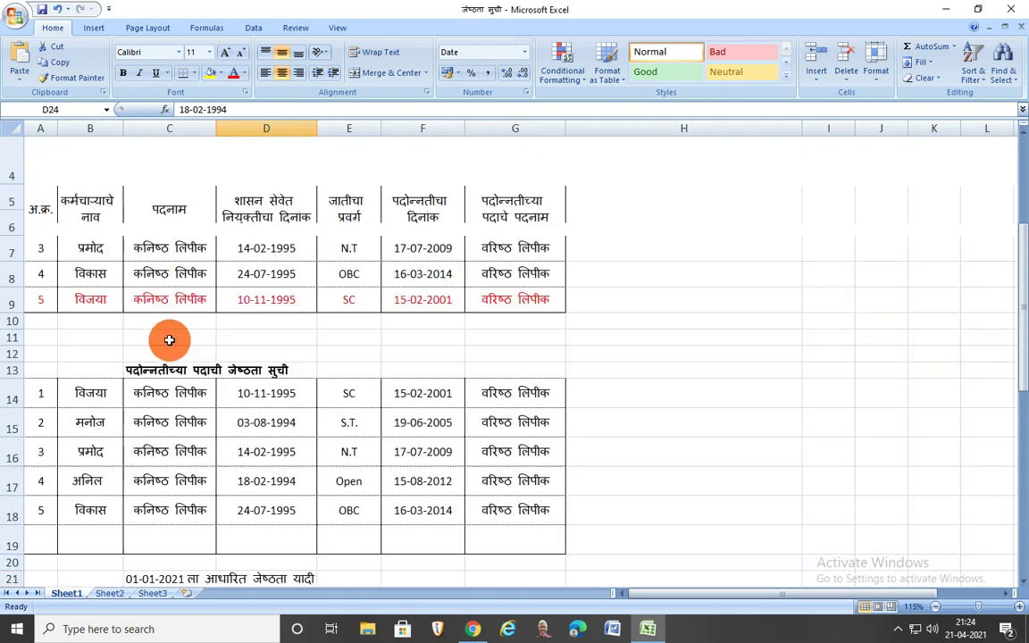
scroll(169, 340, "up", 1)
left_click(98, 246)
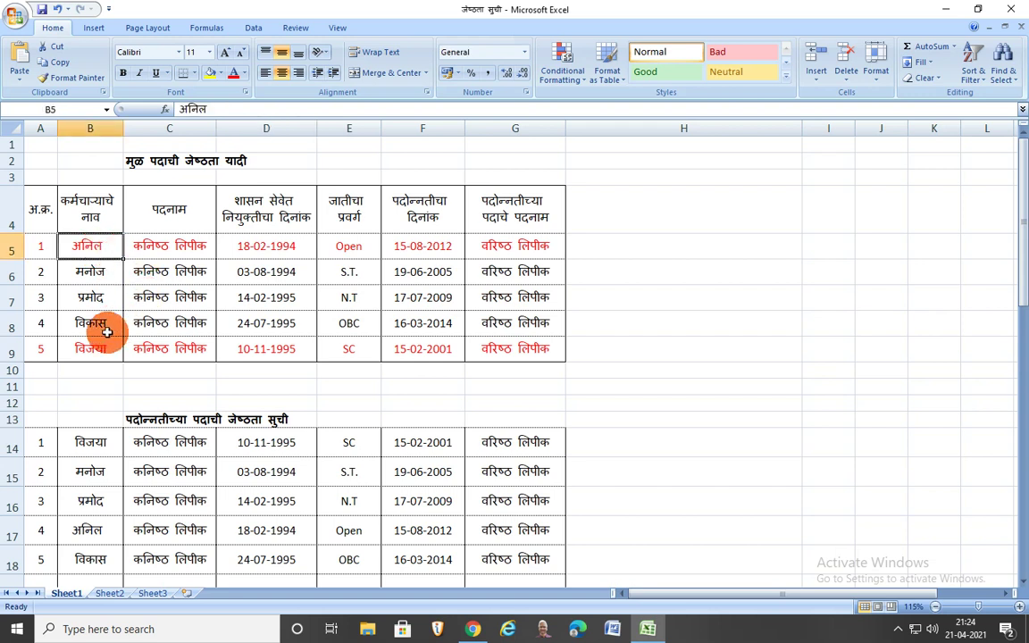
left_click(101, 273)
left_click(198, 274)
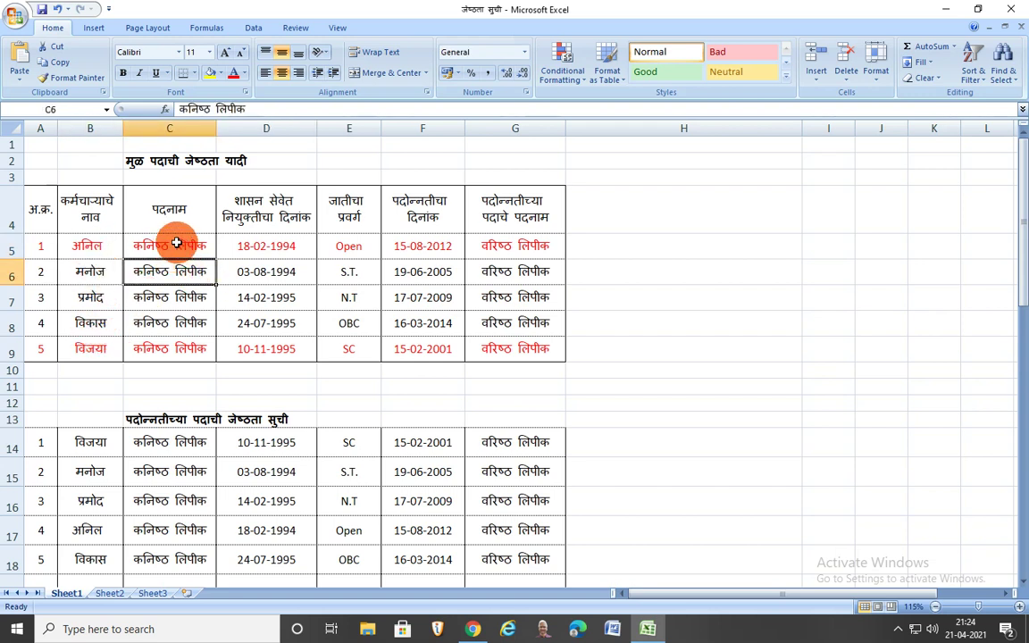
left_click(177, 243)
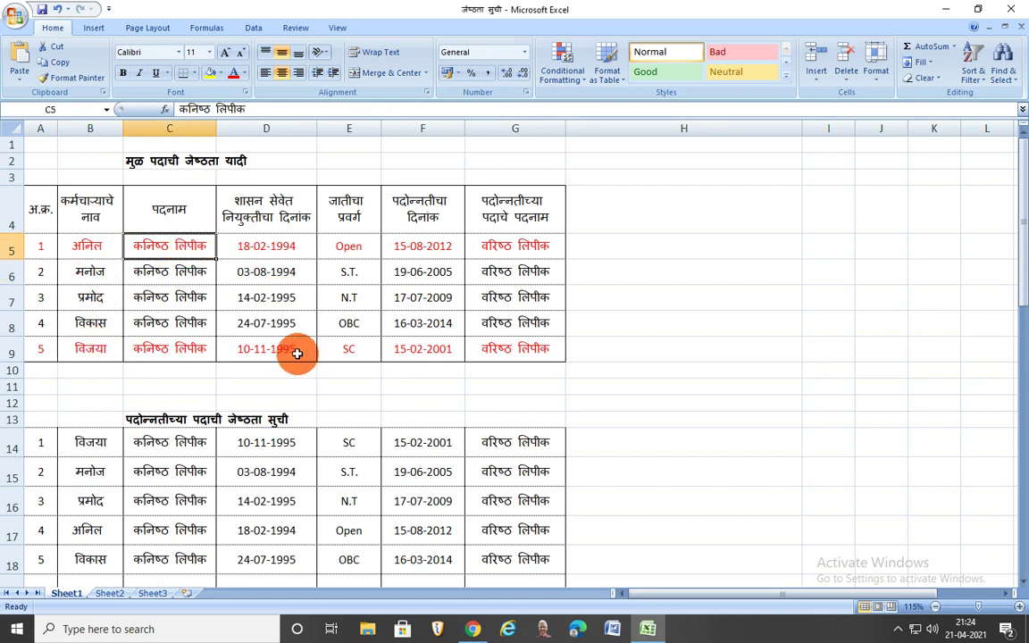
left_click(338, 351)
Review B25 and the fourth employee's name B26, appointment date D26 and promotion date F26 in the 29-12-2017 list
scroll(170, 447, "down", 3)
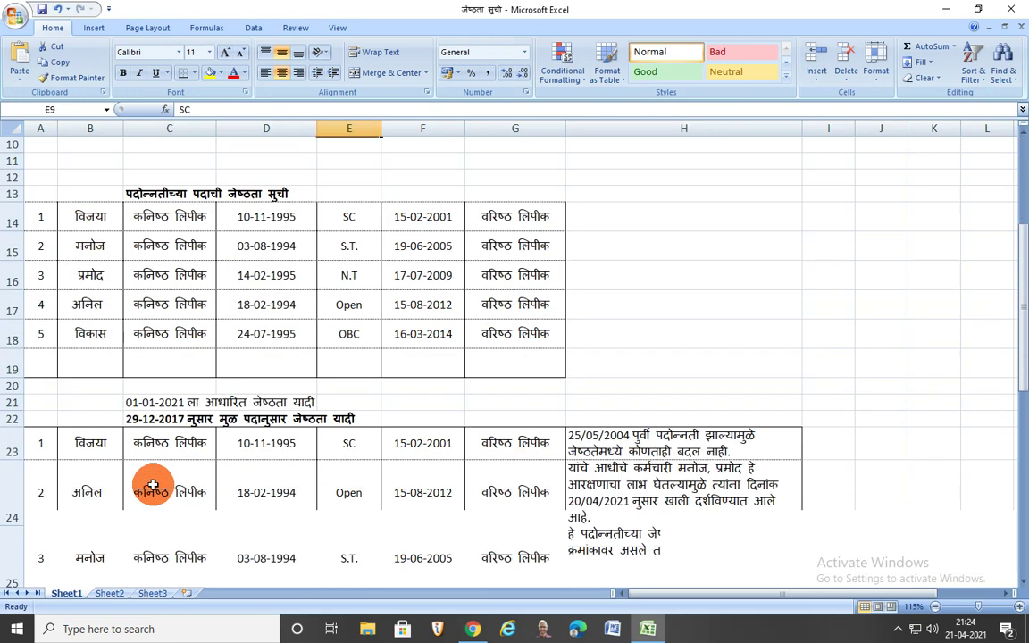
scroll(153, 485, "down", 3)
left_click(95, 353)
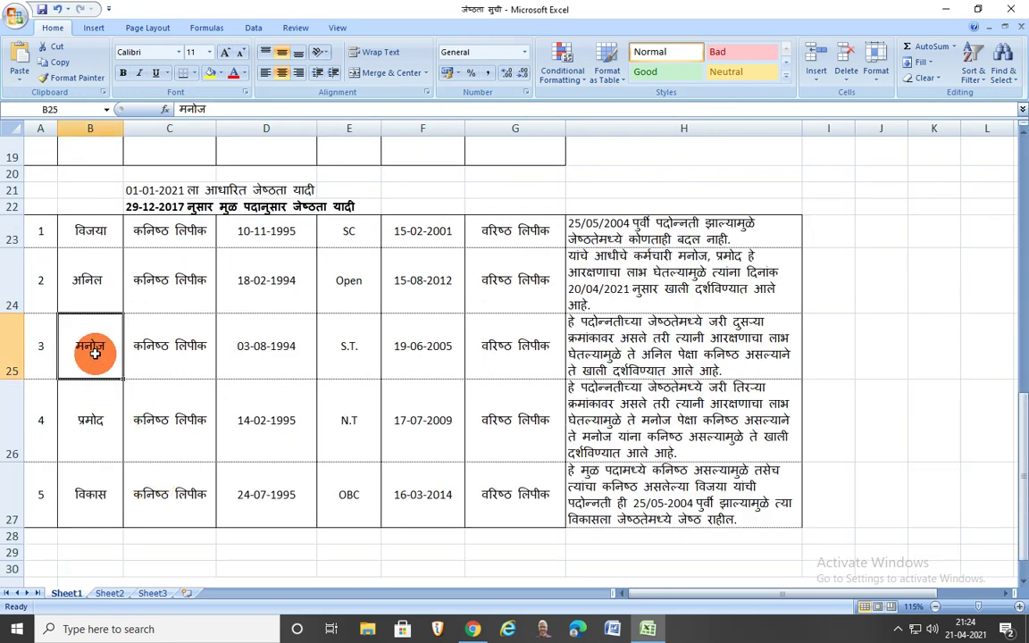
left_click(94, 423)
left_click(283, 448)
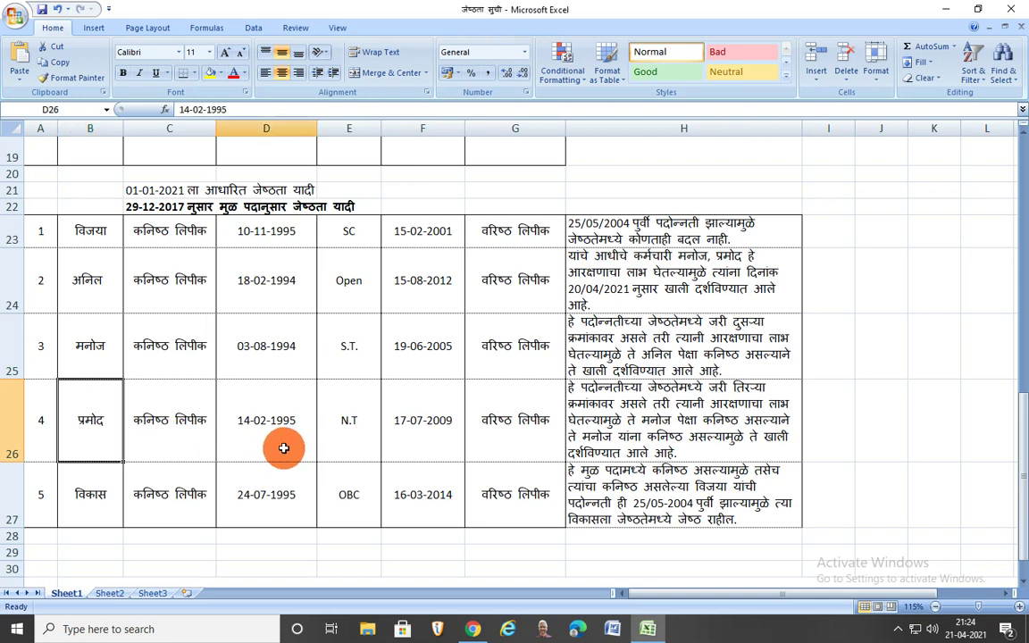
left_click(455, 450)
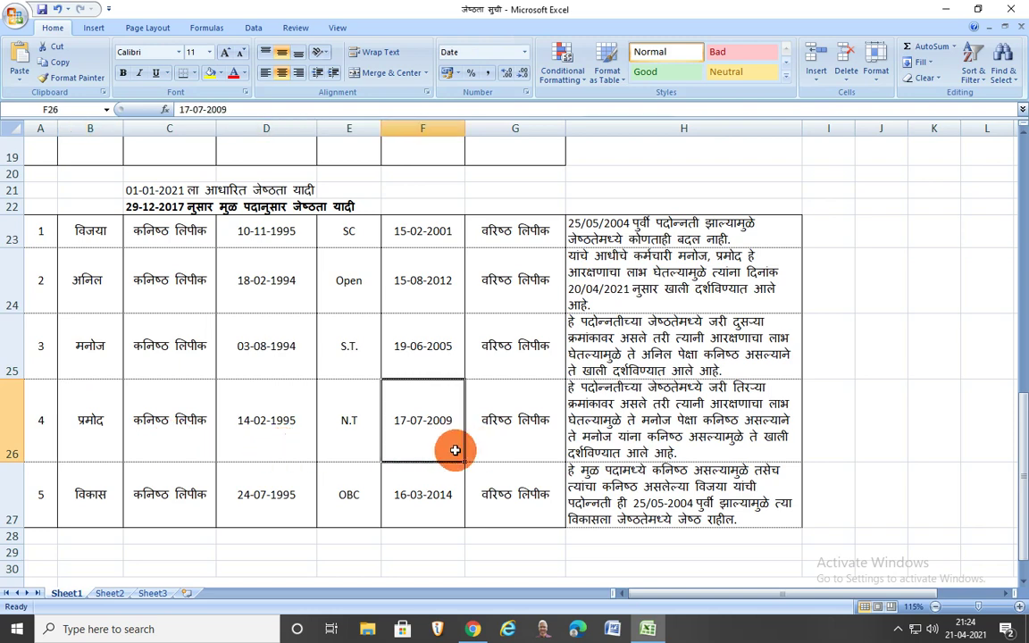
Compare appointment dates D7:D9 and promotion dates F7:F8 in the मुळ पदाची जेष्ठता यादी
scroll(184, 433, "up", 6)
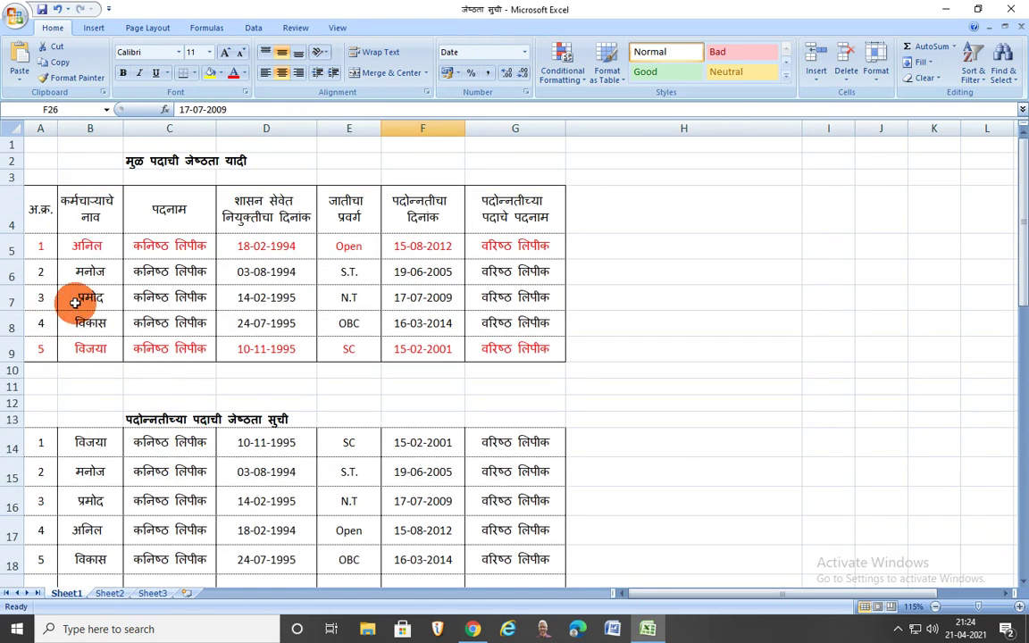
left_click(273, 299)
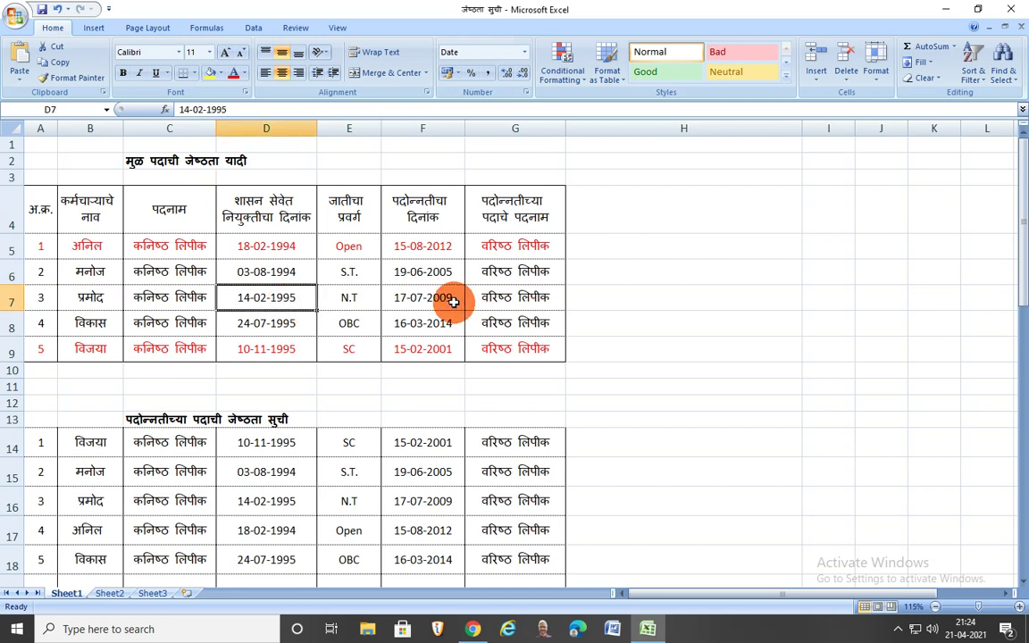
left_click(453, 302)
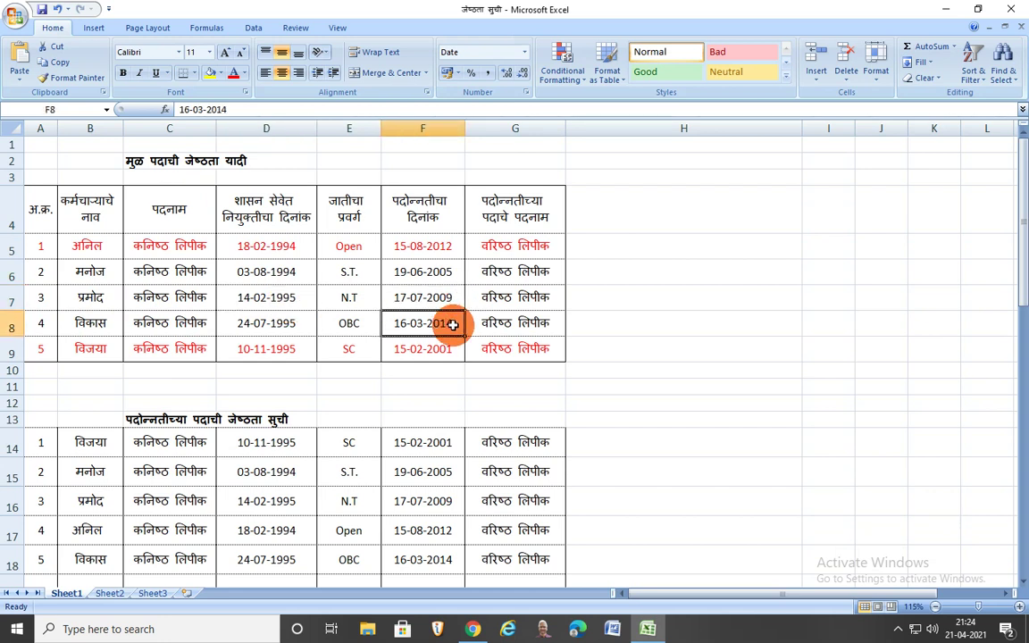
left_click(286, 302)
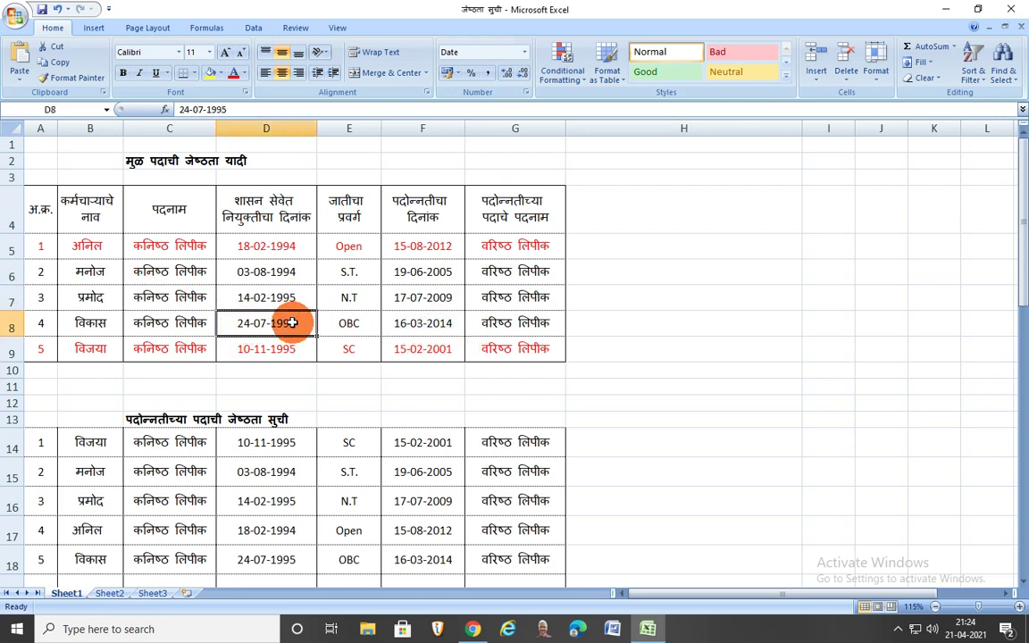
left_click(279, 351)
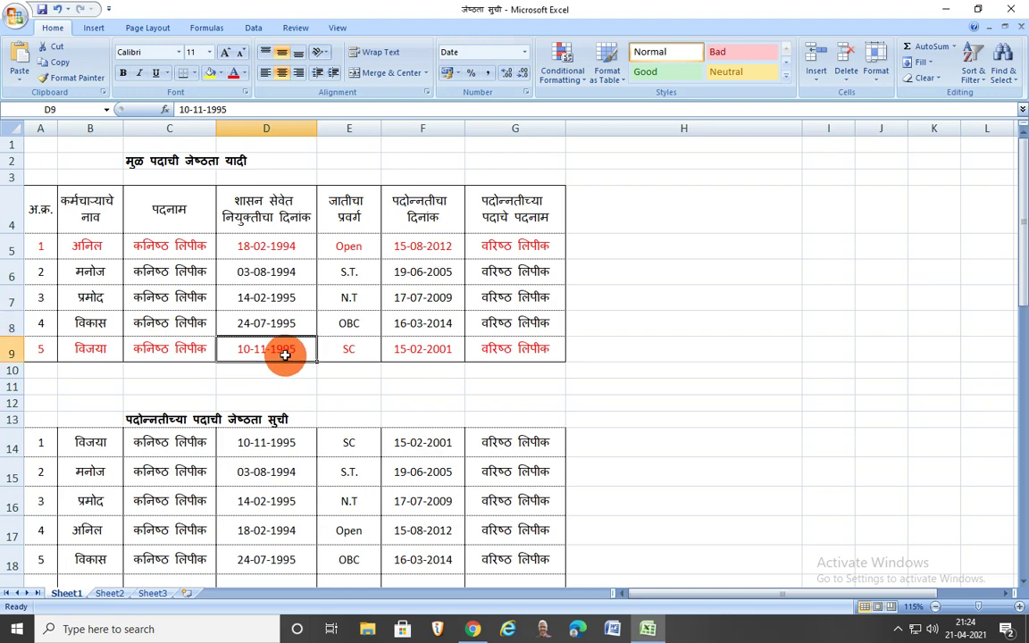
left_click(290, 316)
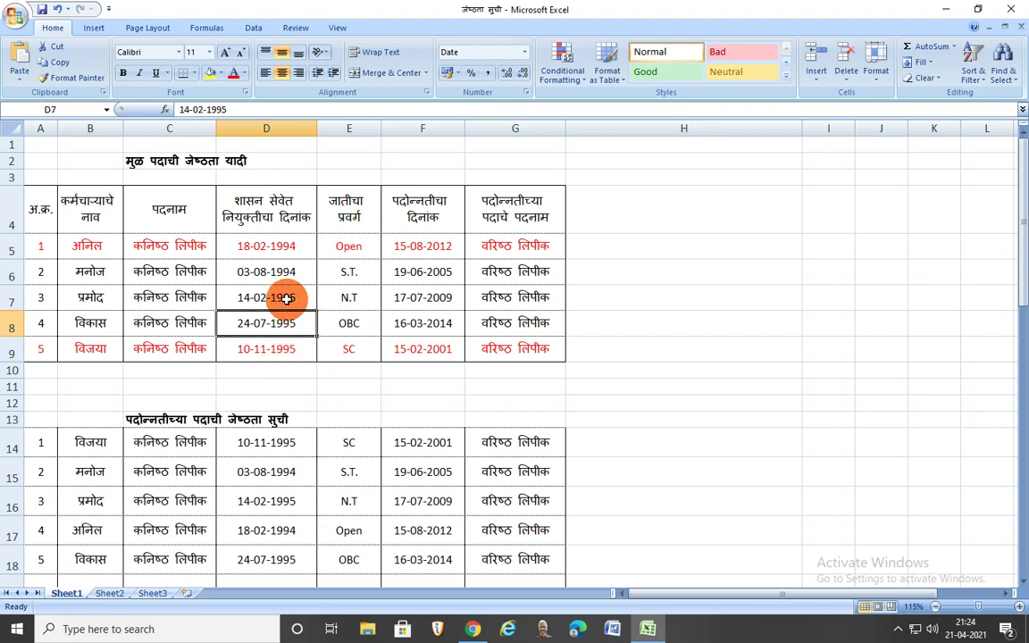
Match the employees in B7 and B8 with their positions in B26 and B27 of the 29-12-2017 list, ending on B8
left_click(88, 294)
left_click(87, 323)
scroll(106, 405, "down", 3)
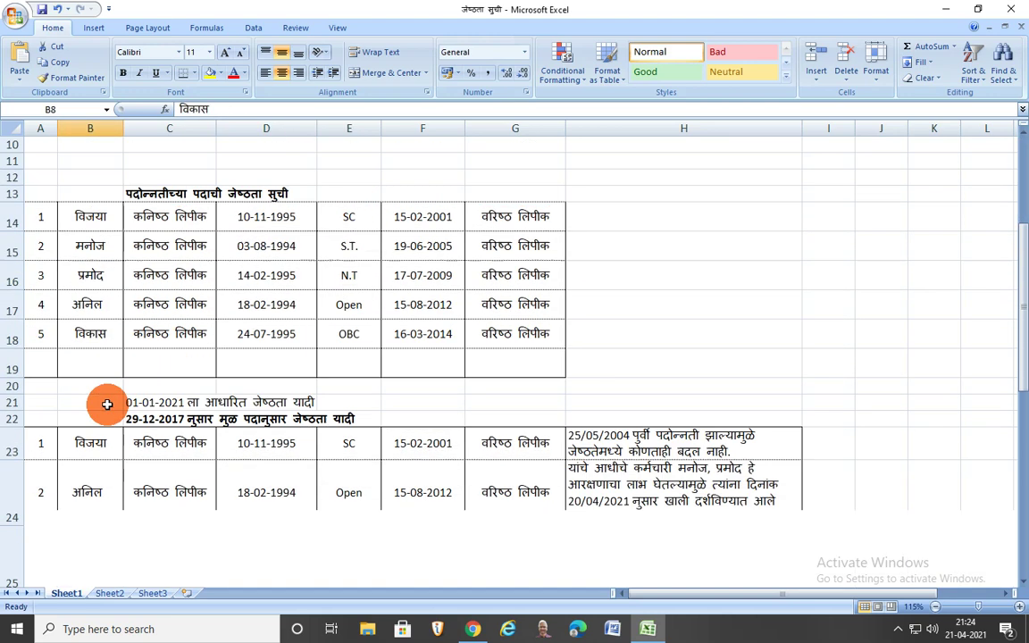
scroll(106, 405, "down", 4)
left_click(92, 360)
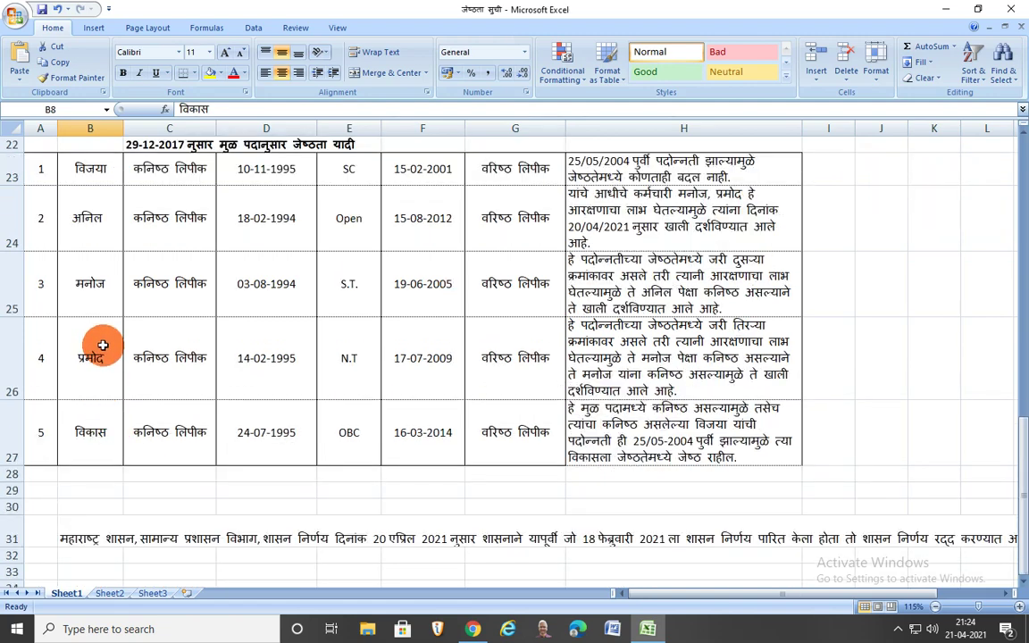
left_click(85, 438)
scroll(126, 287, "up", 7)
left_click(116, 327)
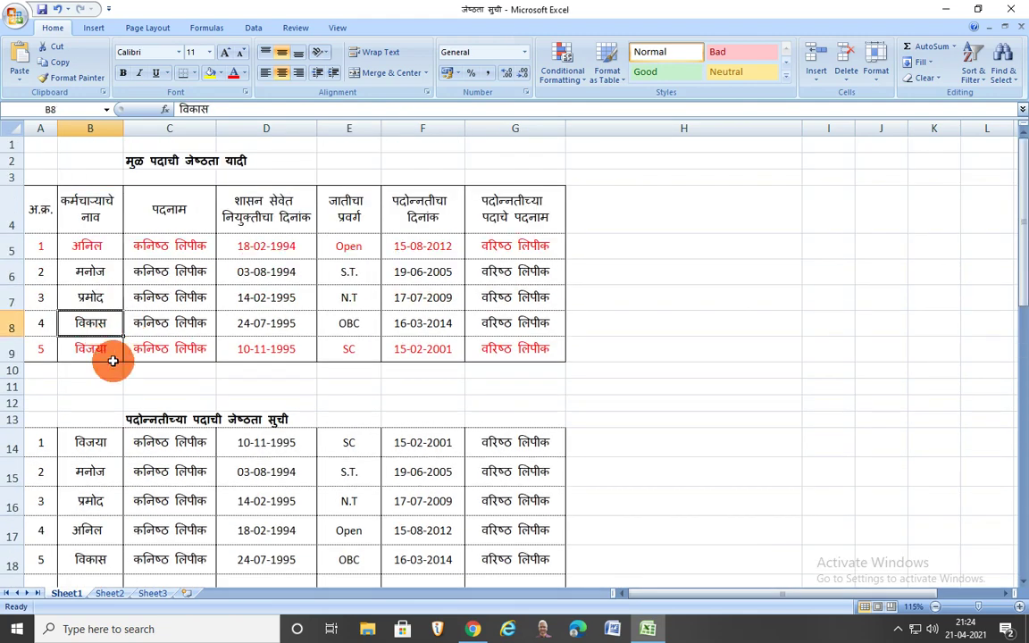
Go through the remarks of the 29-12-2017 list from H27 up to H23, ending on empty cell E29
scroll(112, 360, "down", 6)
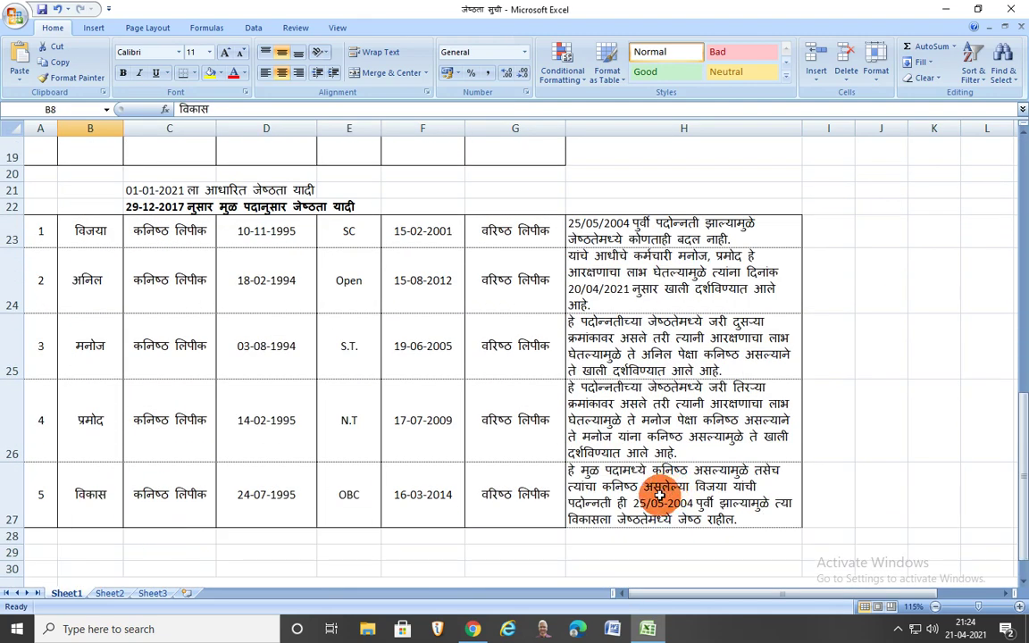
left_click(658, 494)
left_click(650, 416)
left_click(668, 342)
left_click(679, 259)
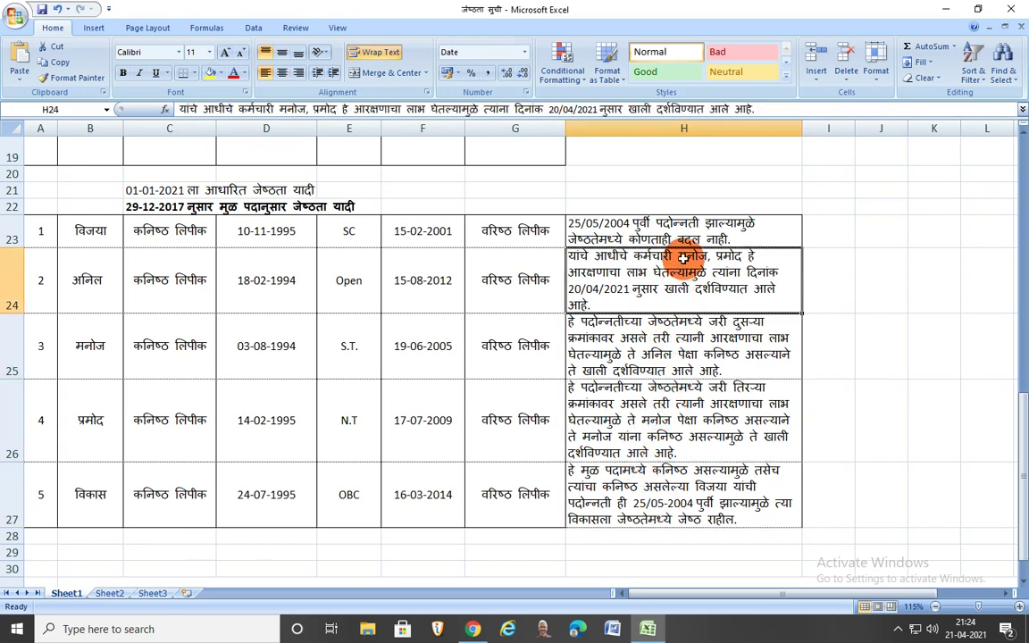
left_click(699, 231)
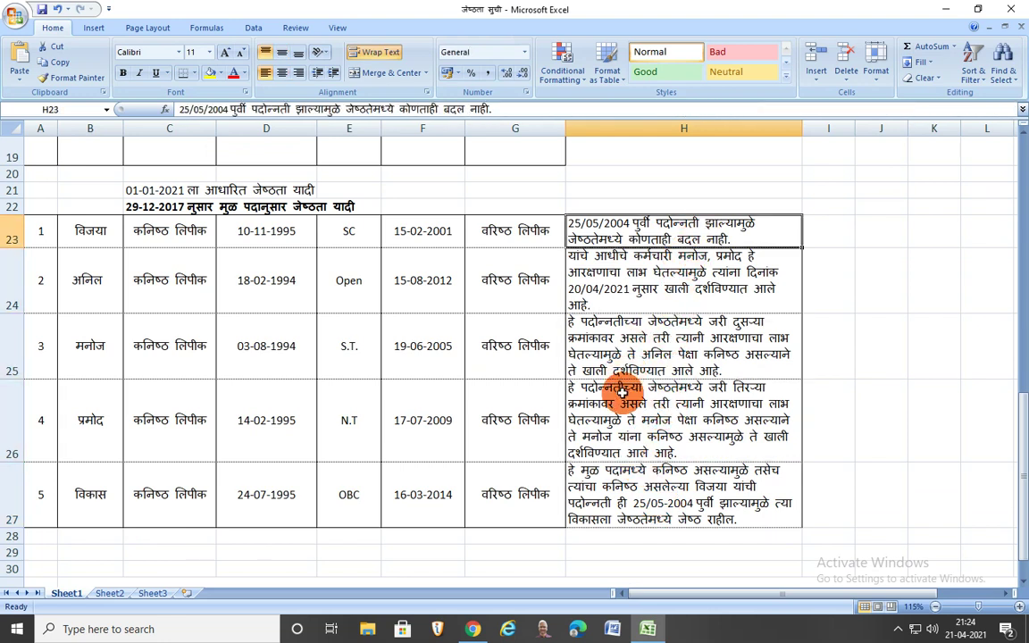
left_click(335, 552)
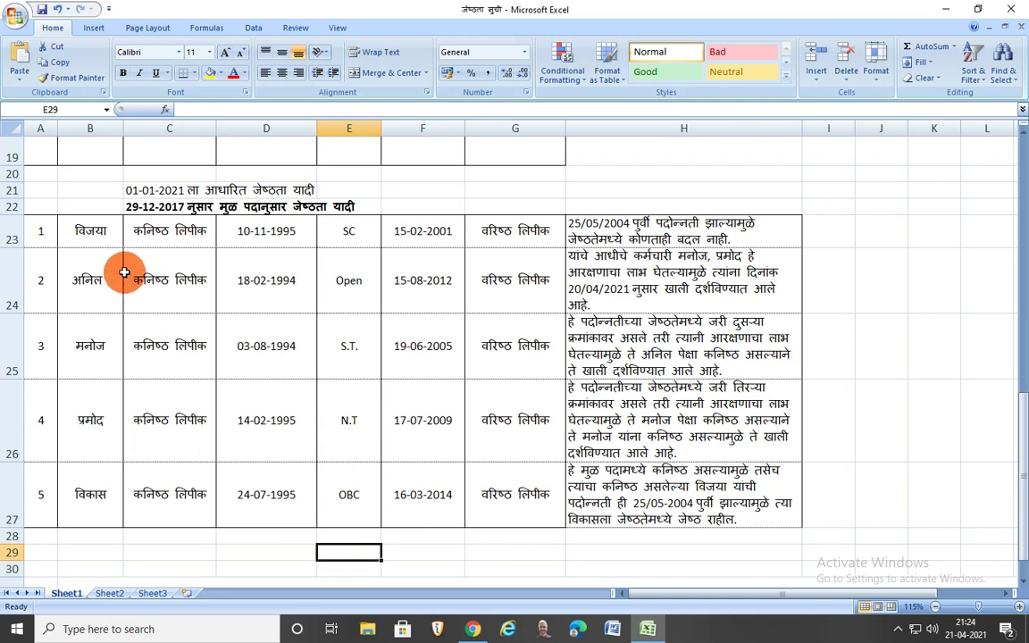
Review employees B15, B16 and B17 in the पदोन्नतीच्या पदाची जेष्ठता सुची and compare B17 with B24 in the 29-12-2017 list
scroll(246, 321, "up", 6)
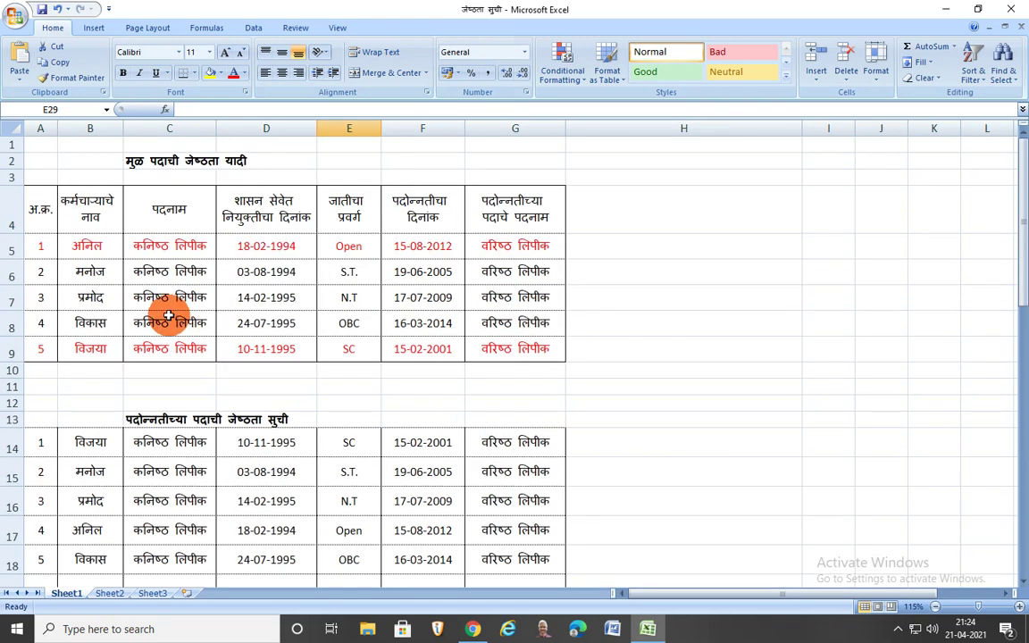
scroll(137, 465, "down", 1)
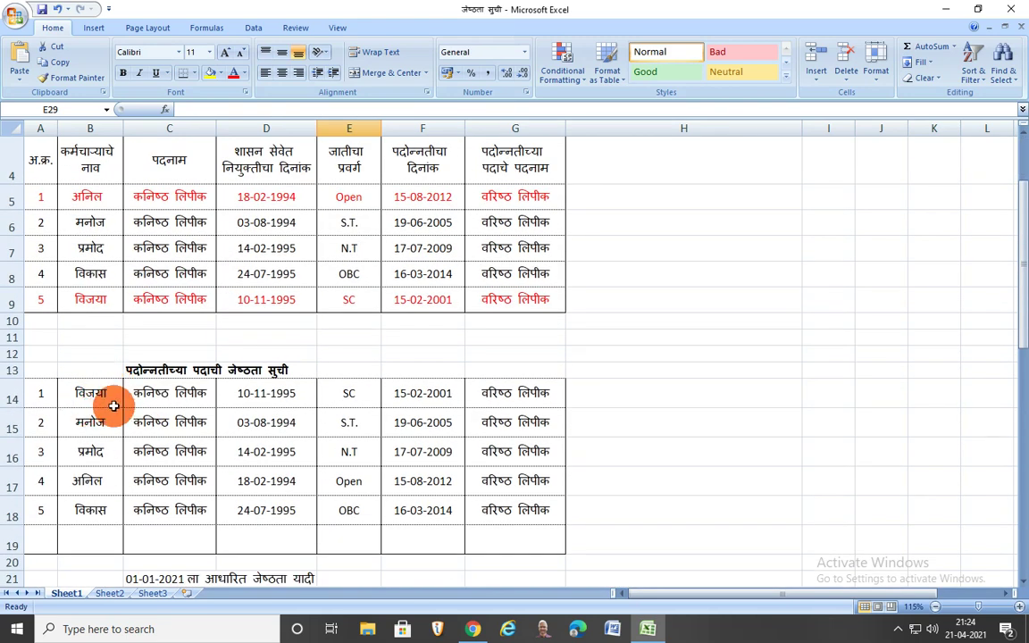
scroll(114, 406, "down", 1)
left_click(99, 324)
left_click(90, 358)
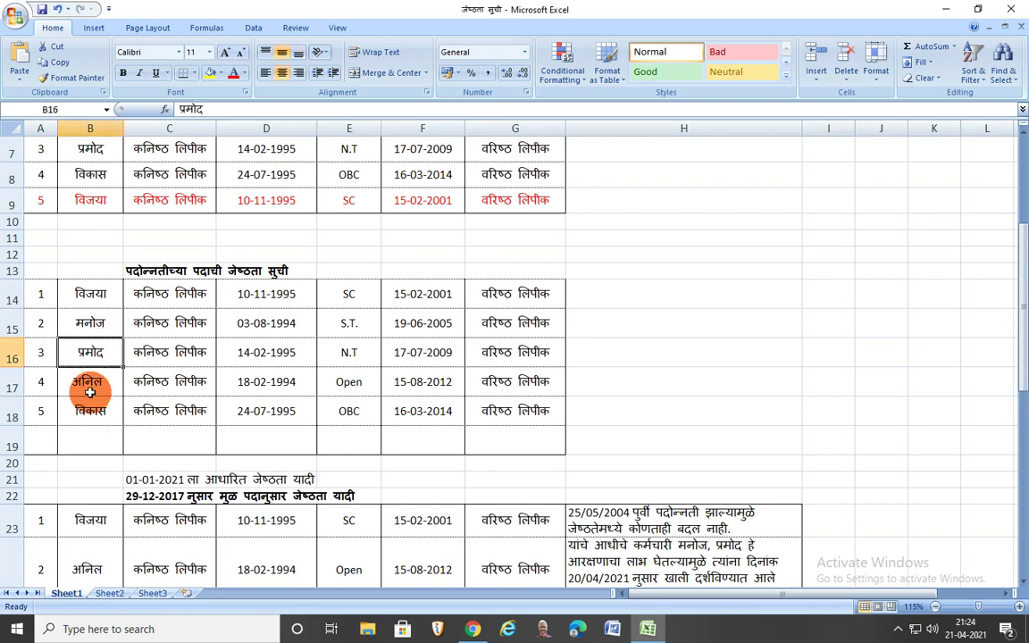
left_click(89, 391)
scroll(117, 412, "down", 2)
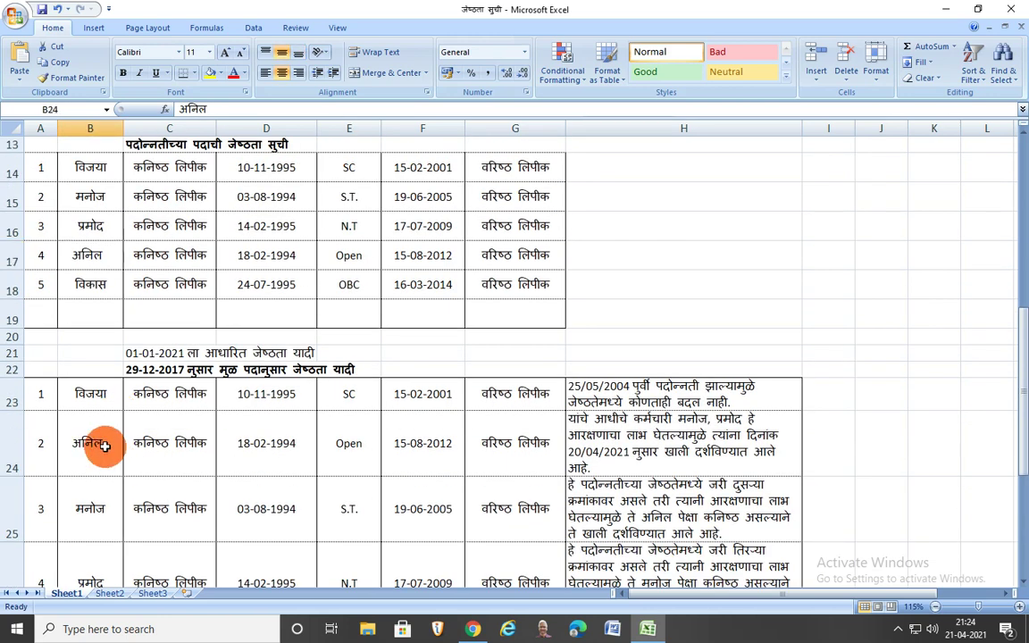
left_click(90, 254)
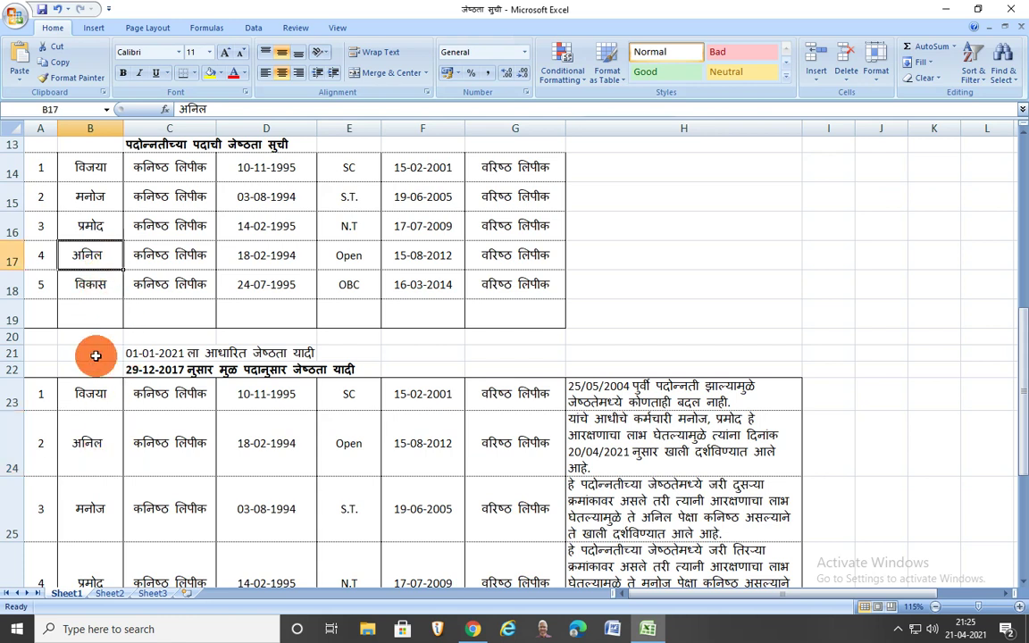
Trace the third to fifth employees, B25, B26 and B27, in the 29-12-2017 list, comparing B26 with B16 in the promotion list
left_click(92, 527)
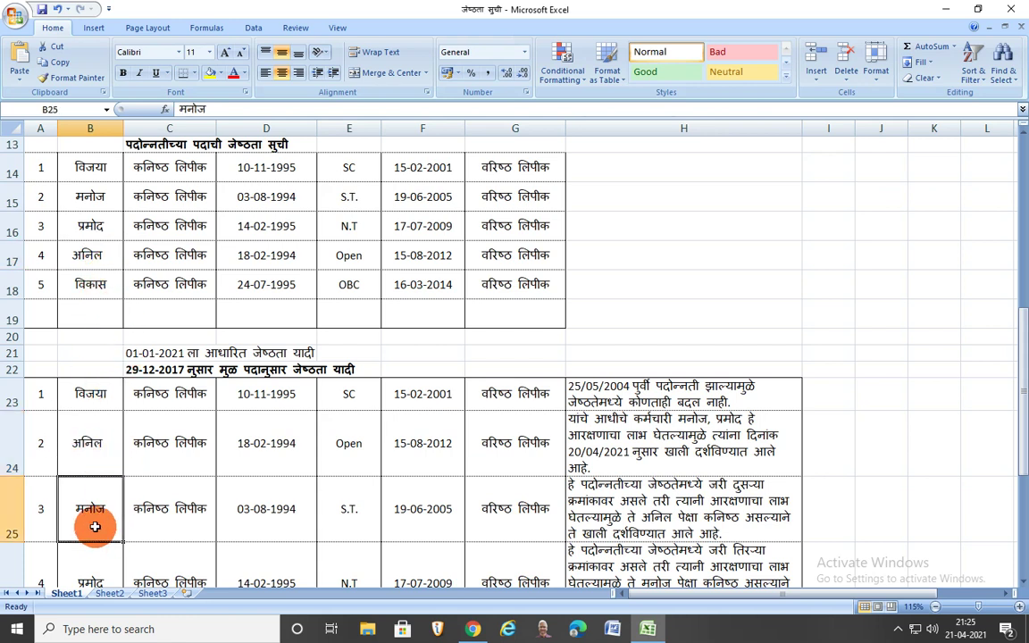
scroll(104, 482, "down", 2)
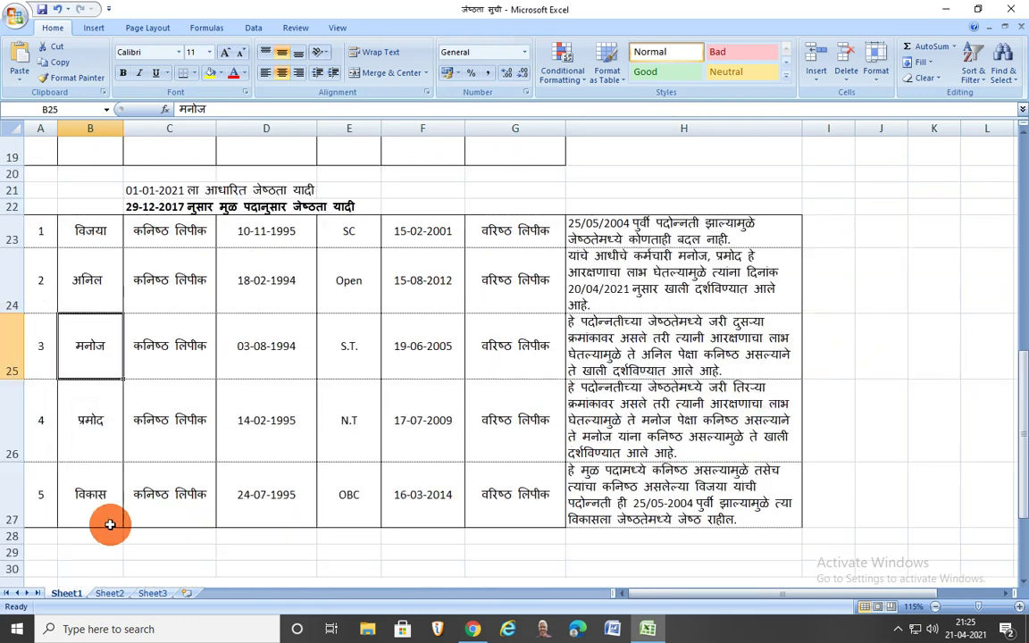
left_click(105, 421)
scroll(111, 470, "up", 1)
scroll(107, 447, "up", 1)
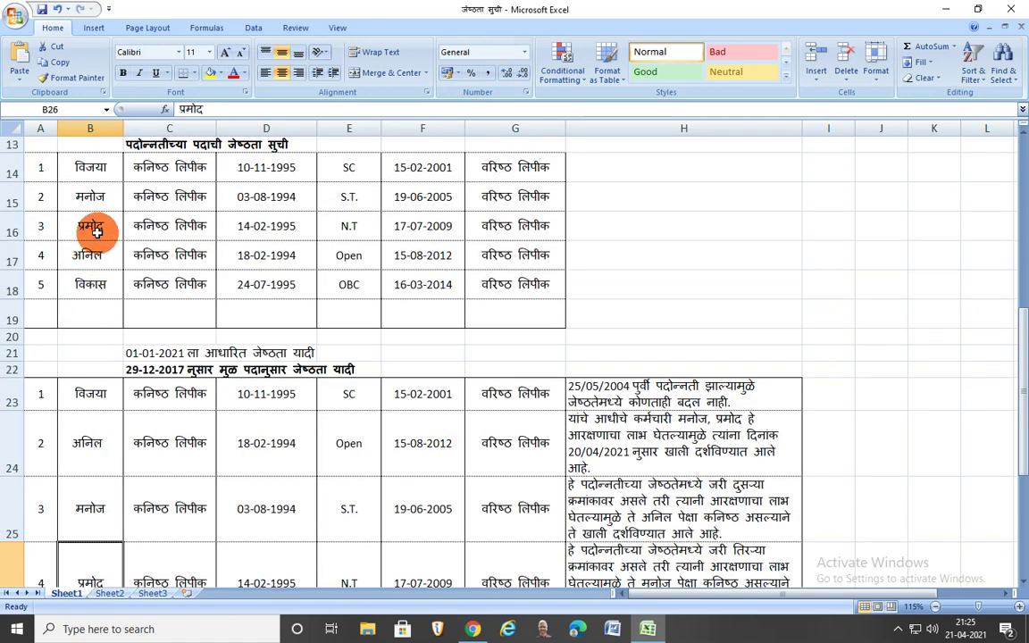
left_click(96, 231)
scroll(108, 447, "down", 2)
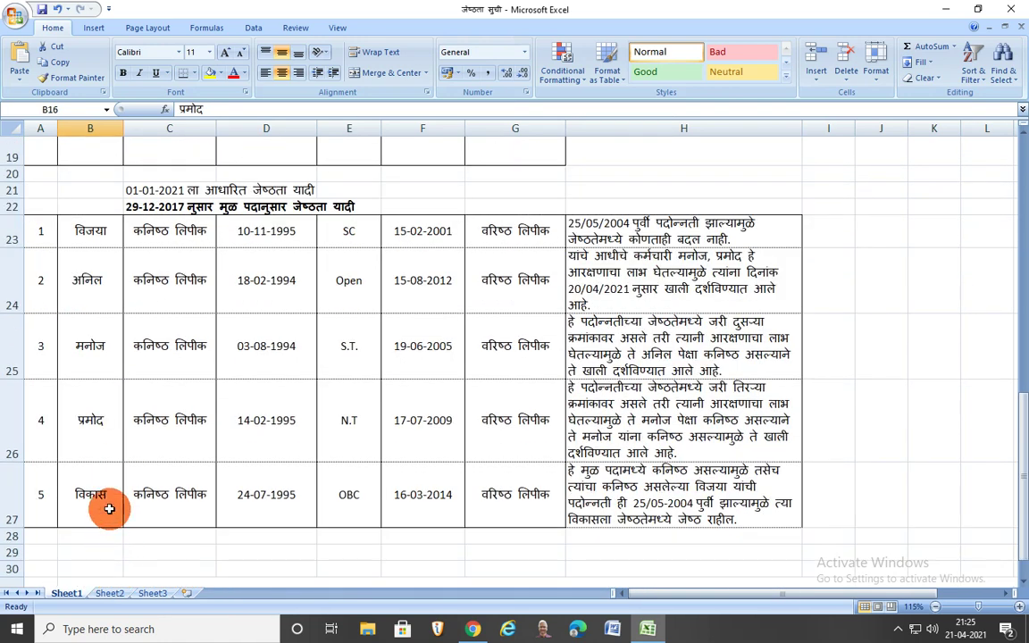
left_click(109, 508)
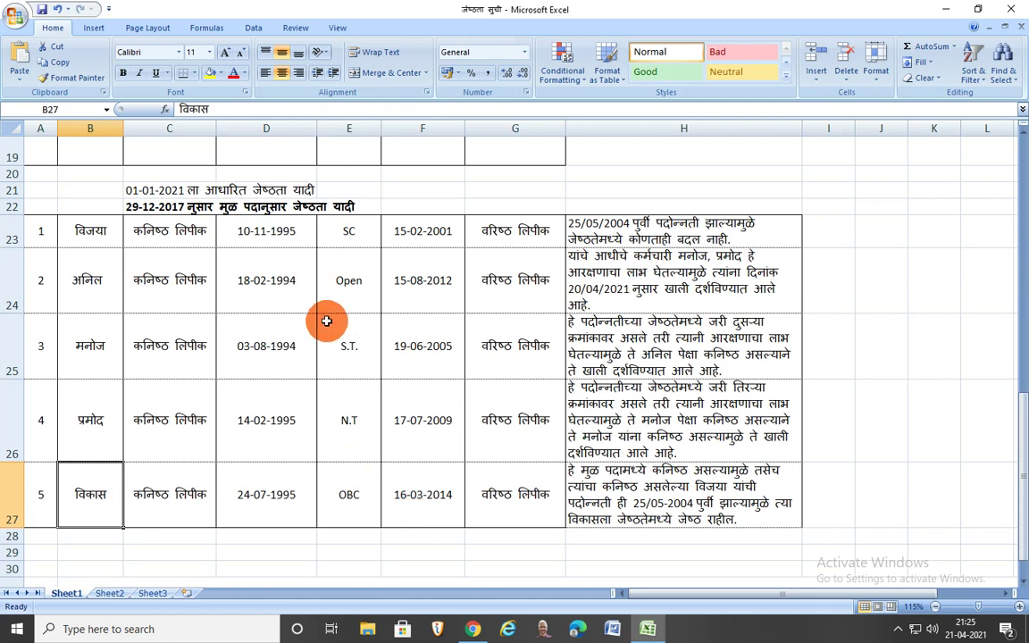
Compare the government service appointment dates in D23 to D27 of the 29-12-2017 list, ending with D24:D27 selected
left_click(308, 228)
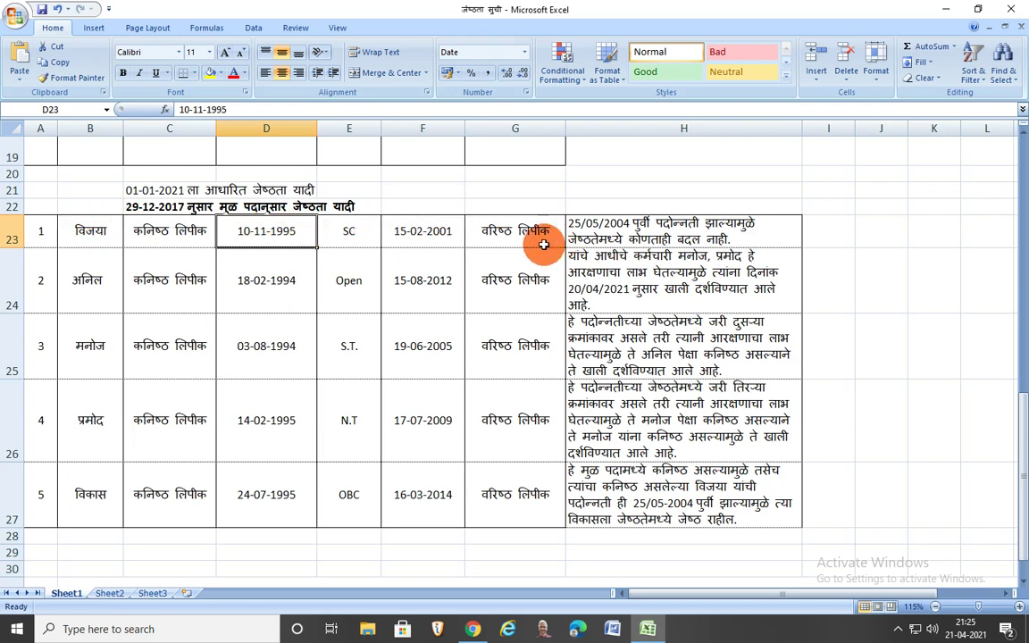
left_click(288, 297)
left_click(291, 365)
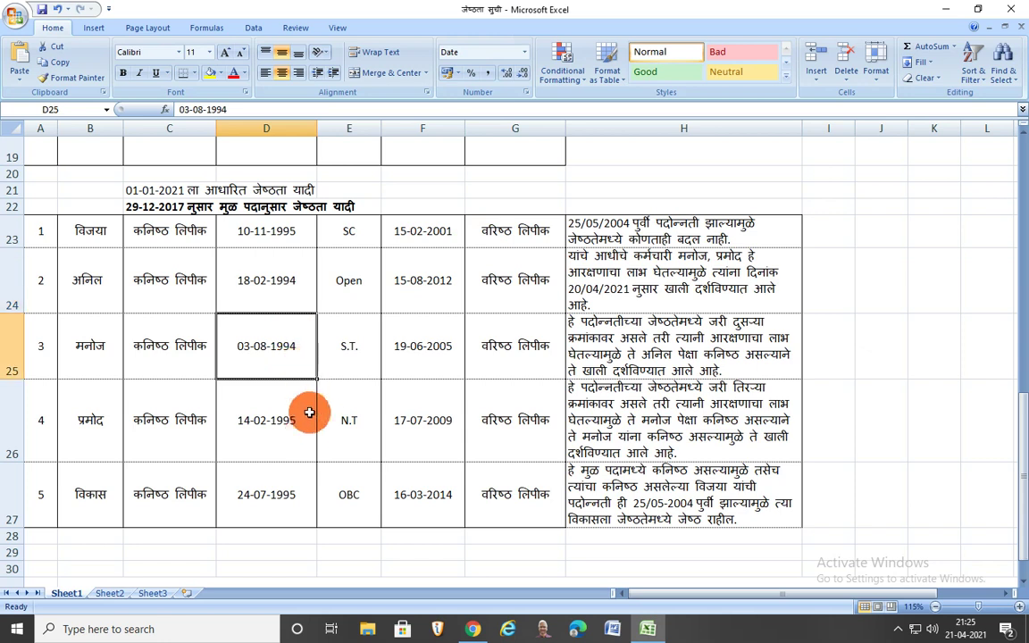
left_click(287, 440)
left_click(264, 496)
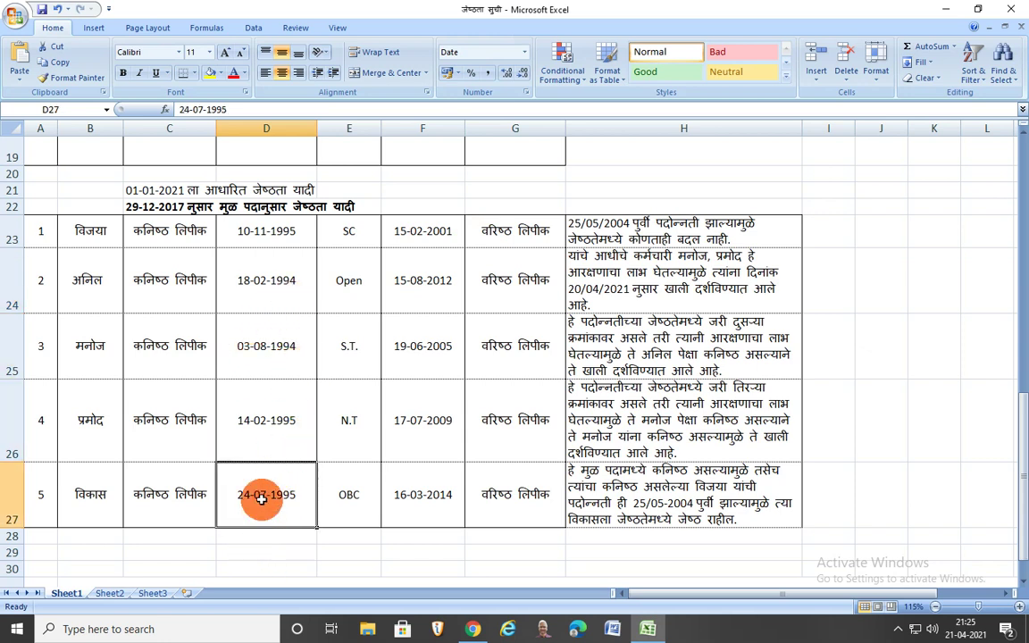
mouse_move(268, 288)
left_mouse_down()
mouse_move(282, 374)
mouse_move(281, 481)
left_mouse_up()
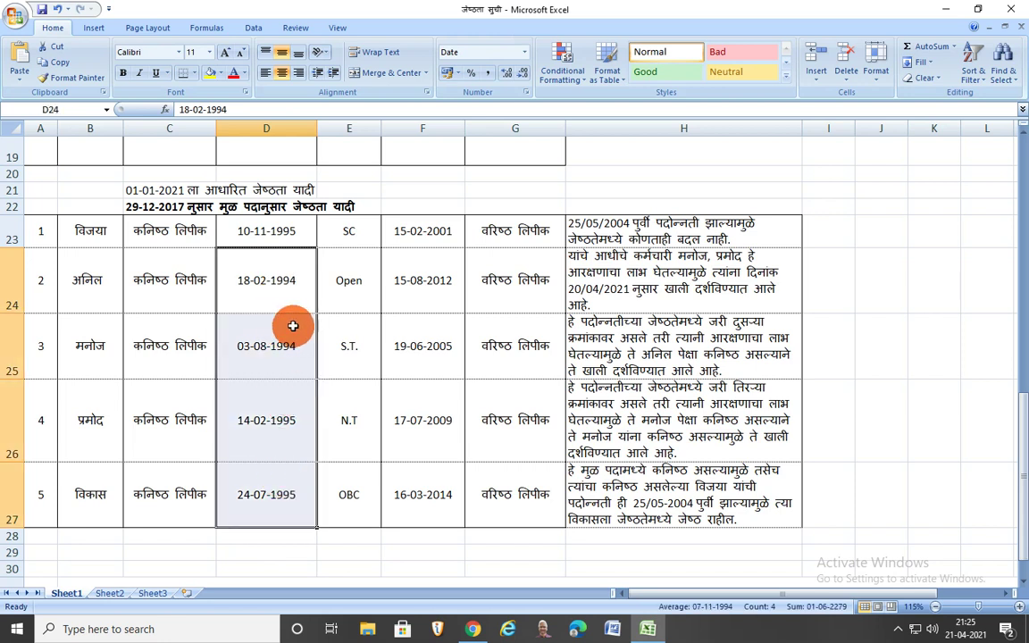
Examine the remark in H27 of the 29-12-2017 list, and compare the appointment date in D26 with the remark in H26
left_click(690, 487)
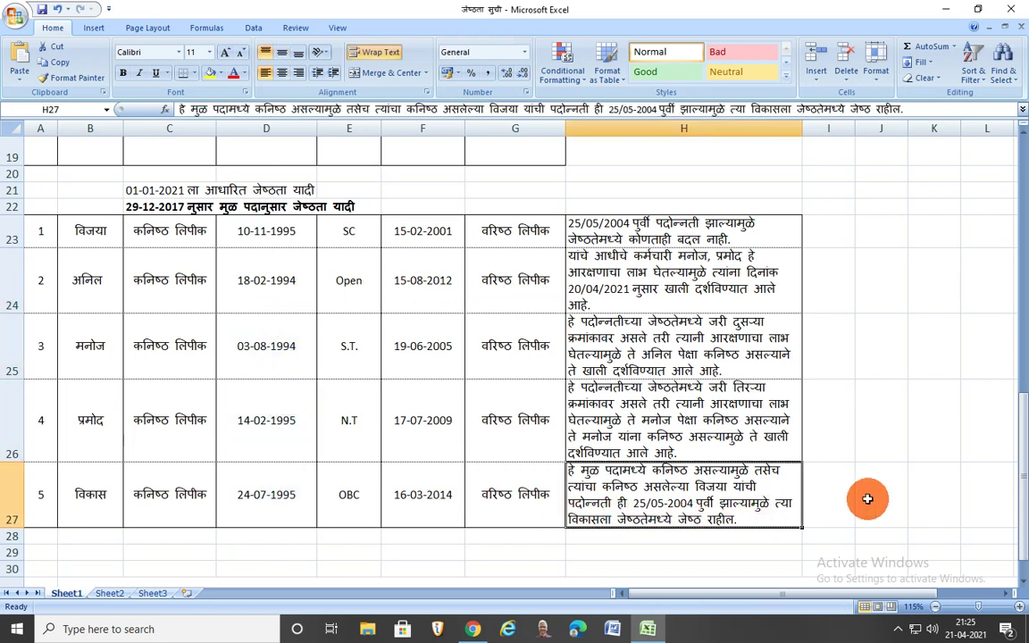
left_click(868, 500)
left_click(224, 435)
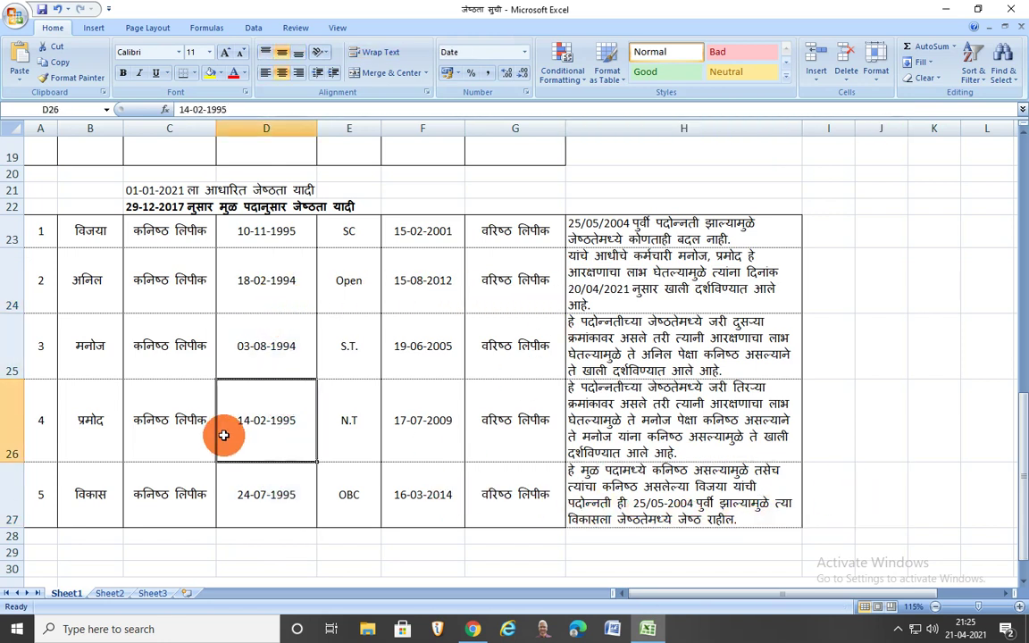
left_click(624, 437)
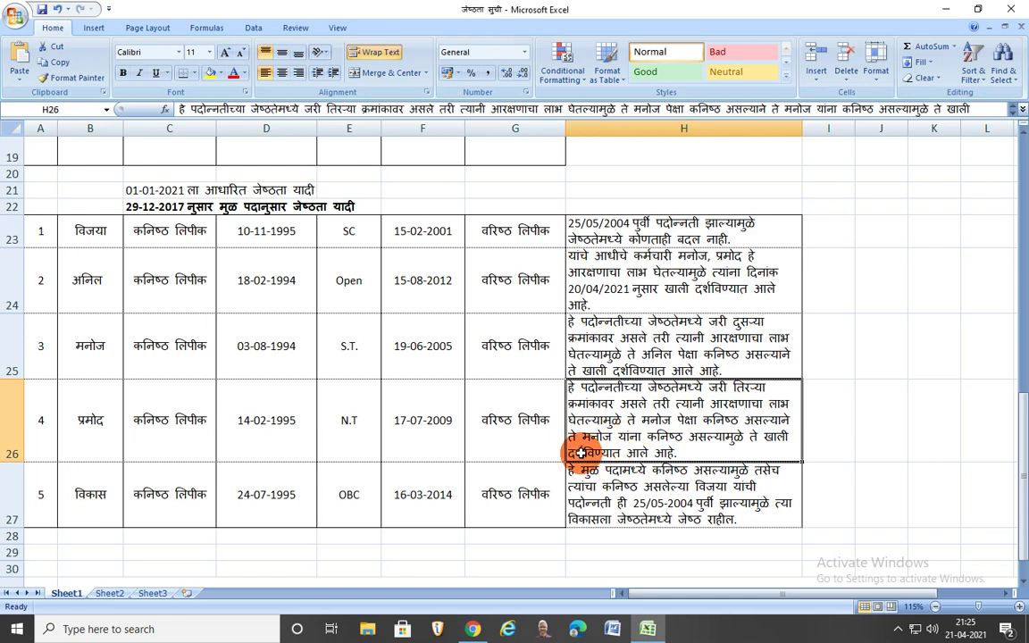
Trace the fourth employee's promotion post, promotion date, appointment date and designation across row 26, ending on the fifth employee's name in B27
left_click(536, 498)
left_click(504, 427)
left_click(394, 438)
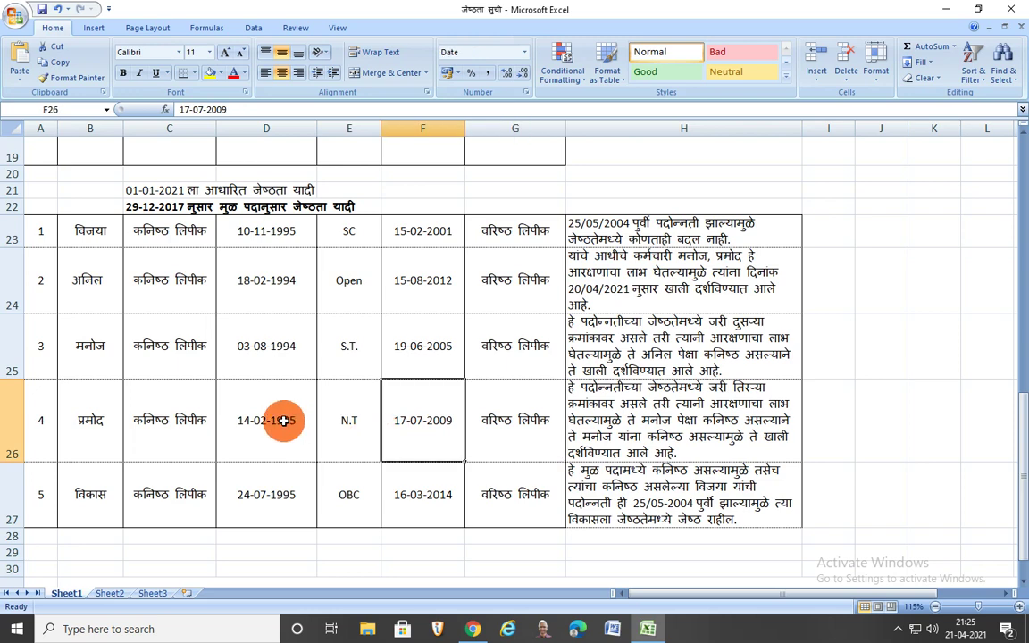
left_click(276, 420)
left_click(149, 430)
left_click(80, 494)
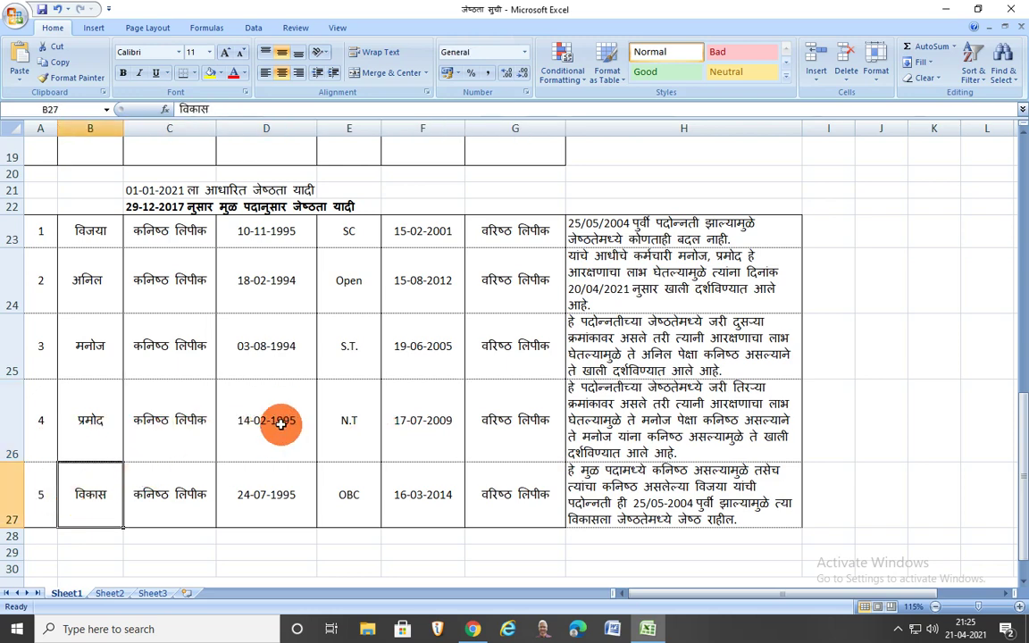
Look over the original-post and promotion seniority lists once more, and return below the 29-12-2017 list to empty cell E29
scroll(278, 425, "up", 3)
scroll(278, 424, "up", 3)
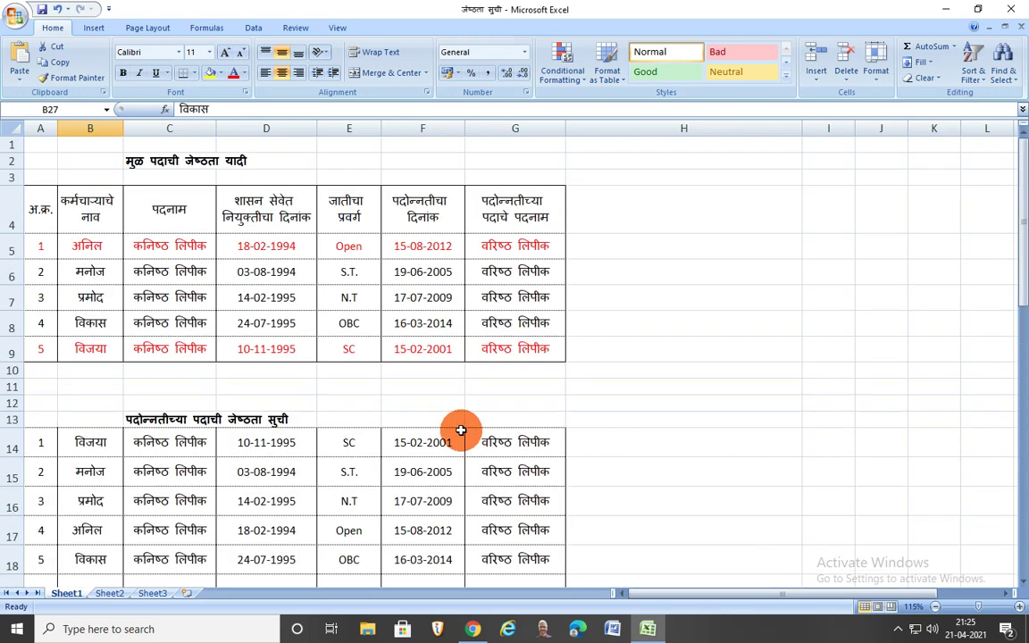
left_click(435, 403)
scroll(435, 403, "down", 7)
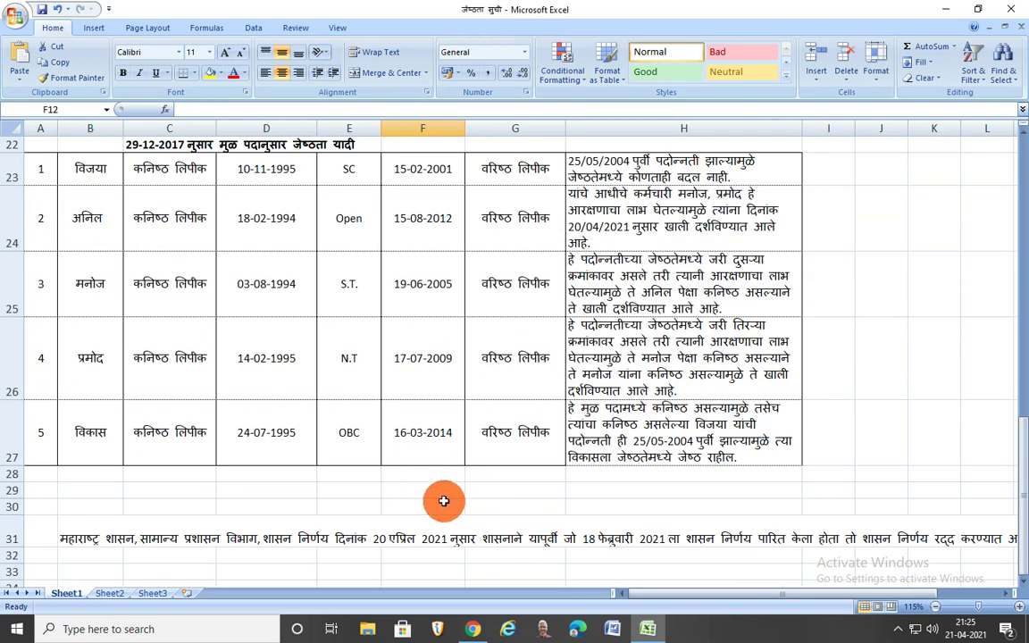
left_click(361, 489)
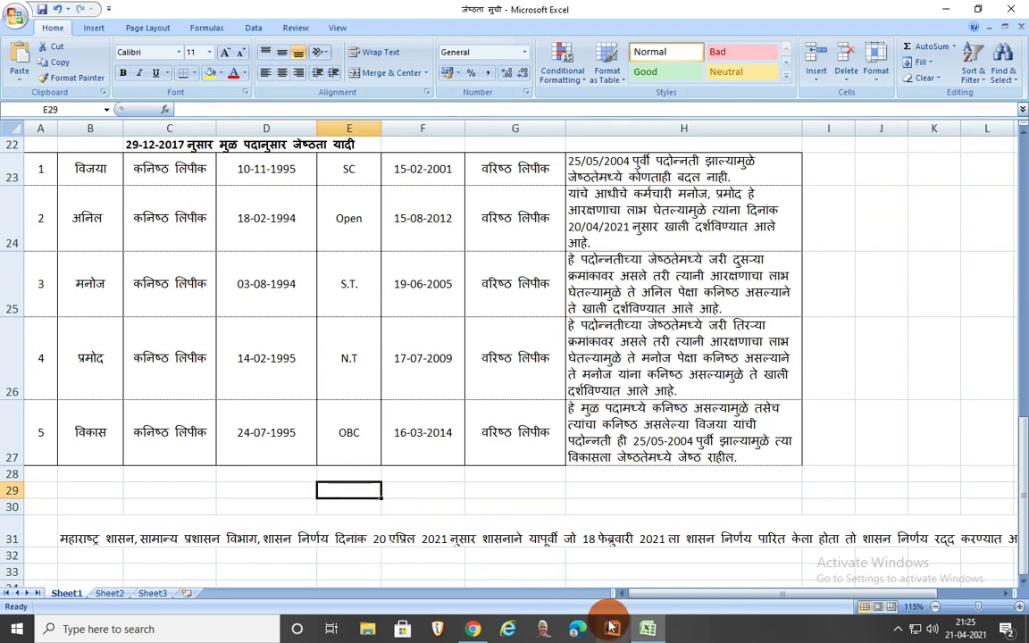
Switch to Chrome, view the शासन निर्णय section of the resolution PDF, and show the Promotion article's Excel Sheet and G.R. Date links
left_click(478, 633)
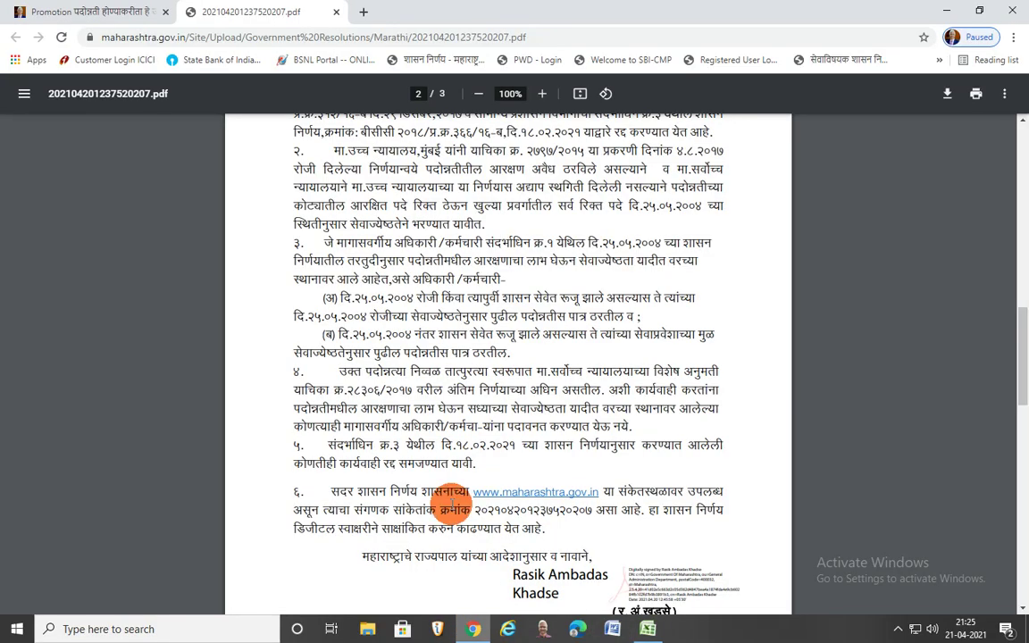
scroll(438, 418, "up", 5)
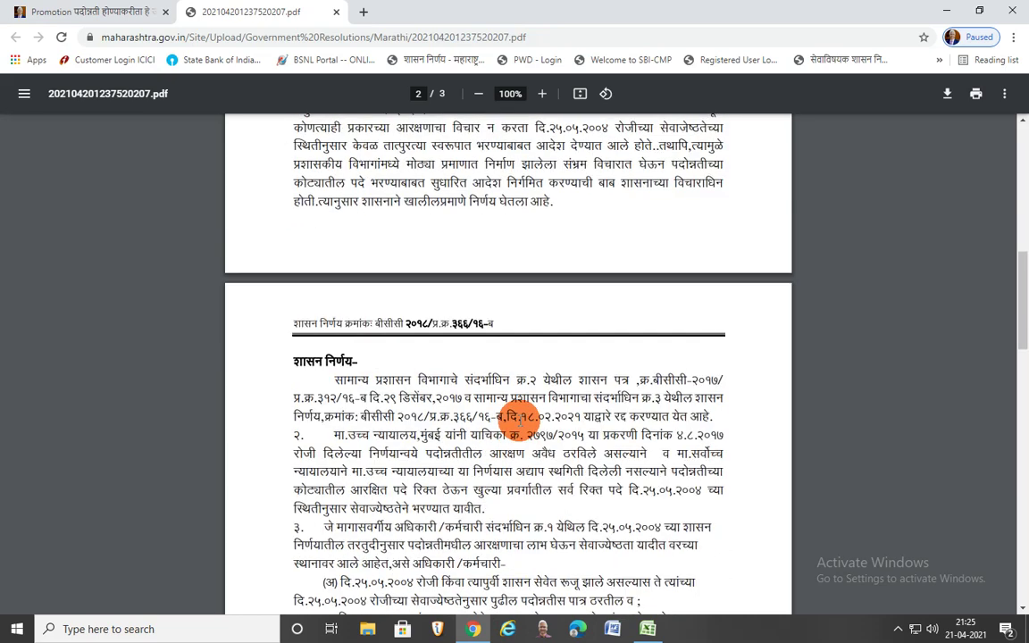
left_click(103, 20)
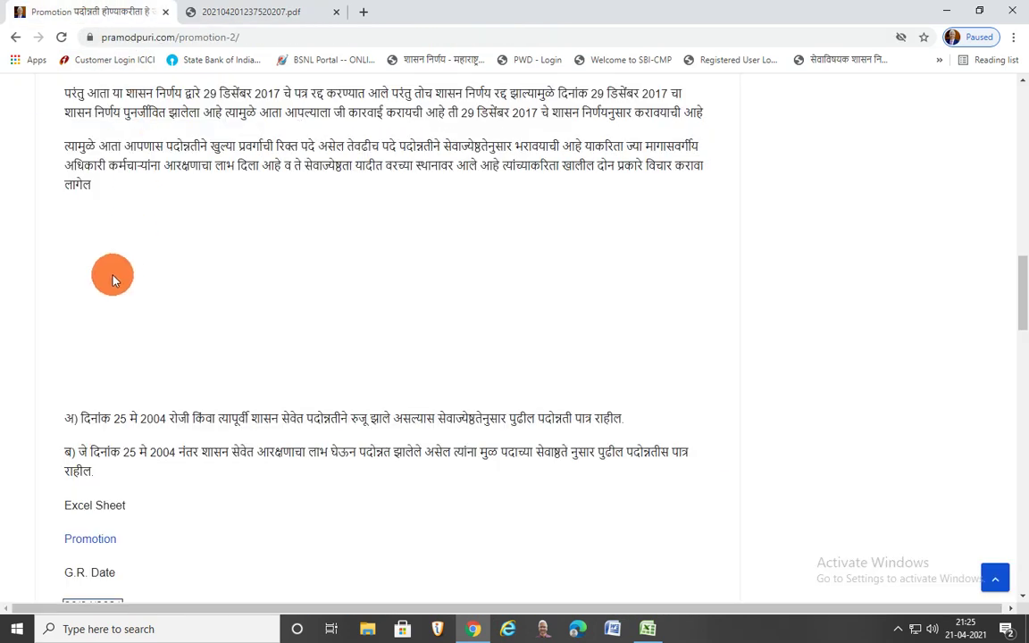
scroll(152, 375, "down", 3)
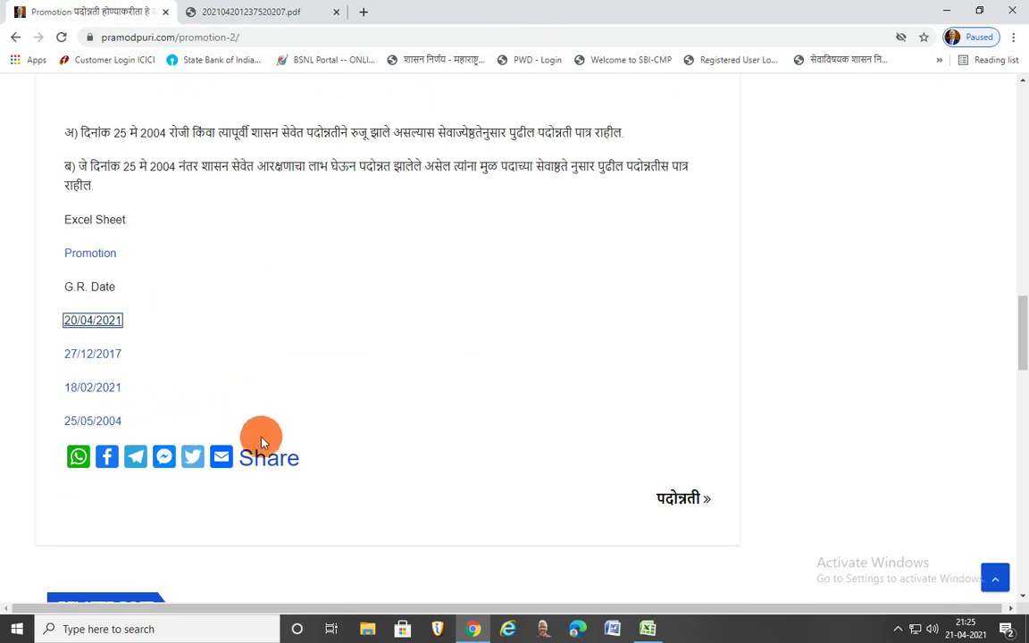
mouse_move(262, 451)
Review the Promotion article from its title through the 20 April 2021 explanation to rules अ and ब, and return to the site header
scroll(448, 337, "up", 10)
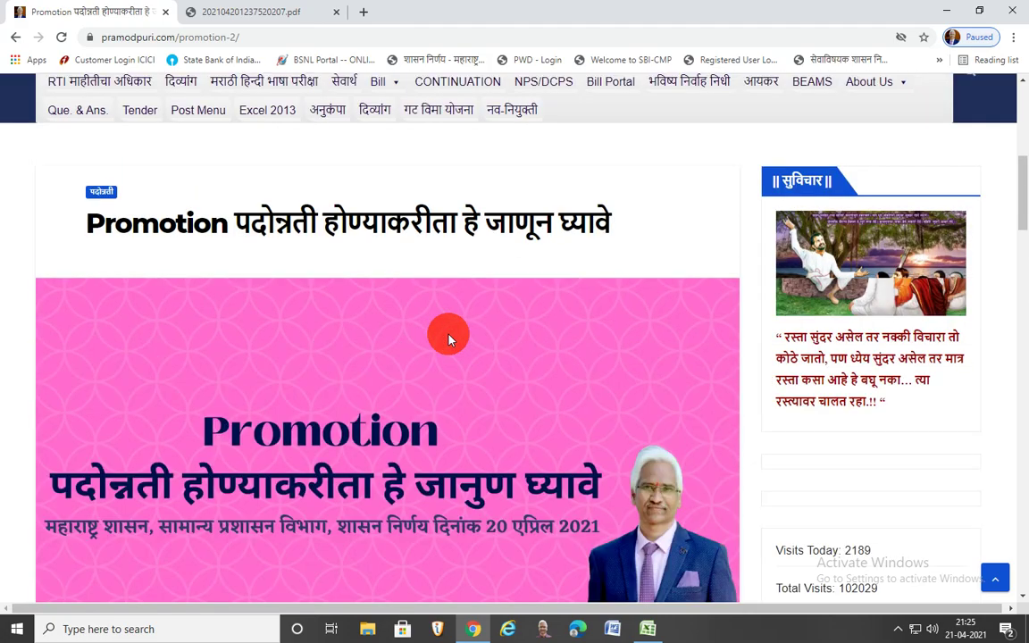
scroll(448, 338, "down", 5)
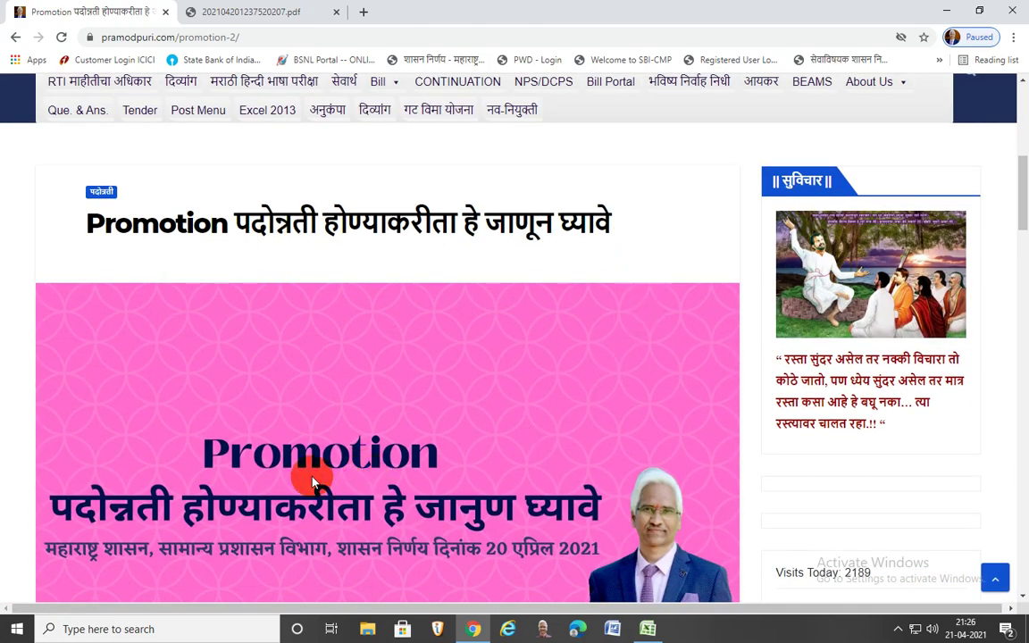
scroll(311, 482, "down", 1)
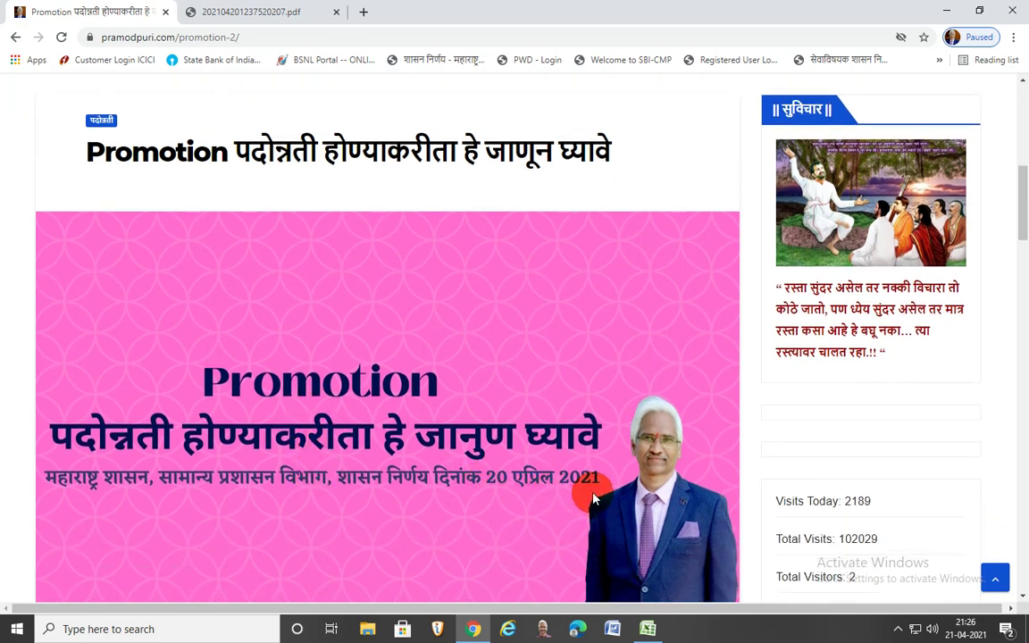
scroll(399, 527, "down", 4)
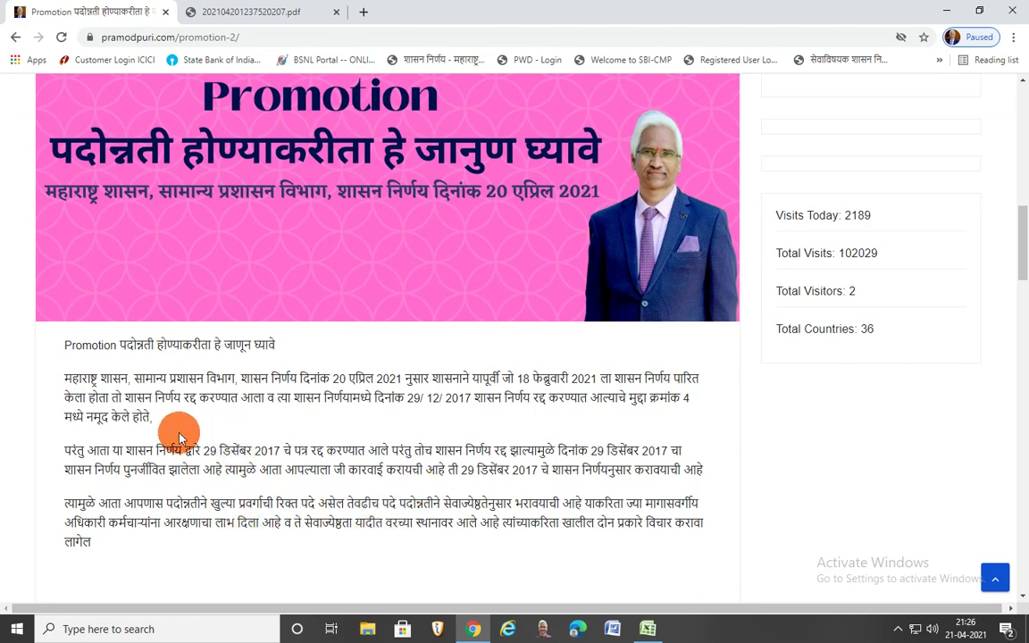
scroll(184, 473, "down", 2)
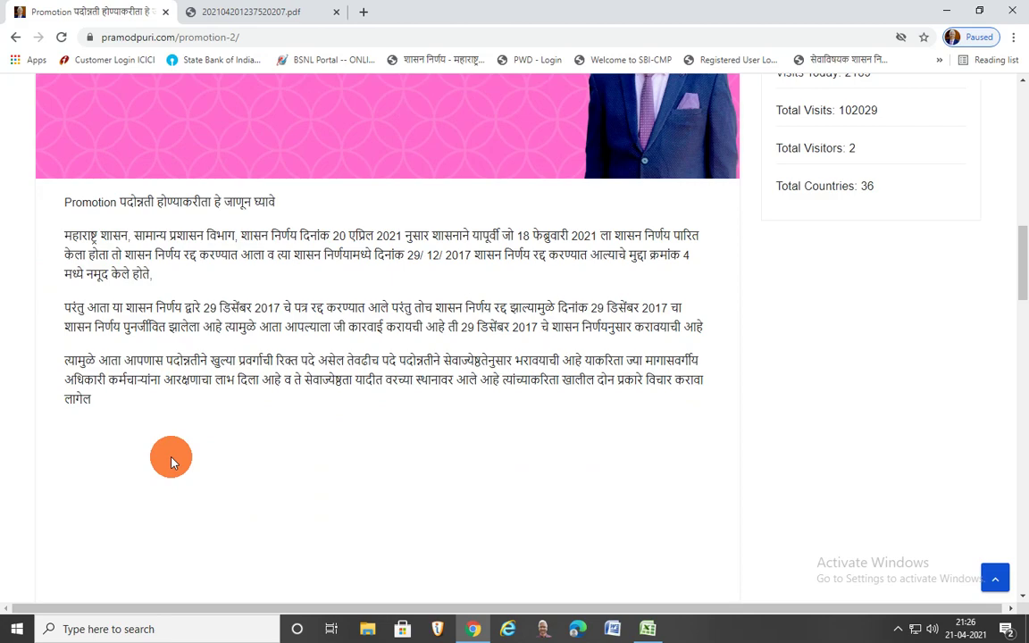
scroll(174, 458, "down", 3)
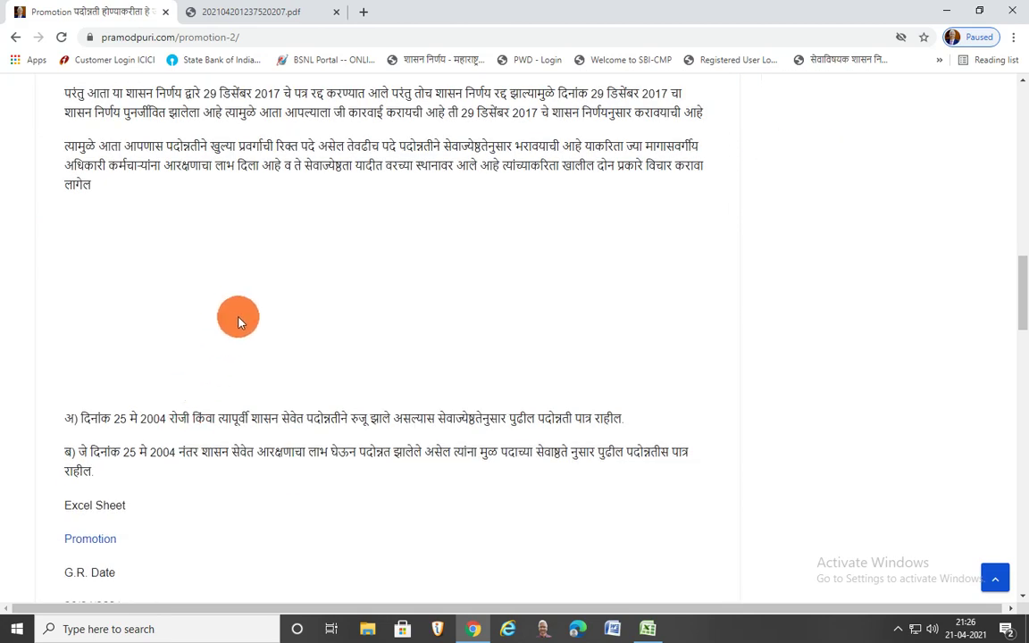
scroll(238, 322, "up", 15)
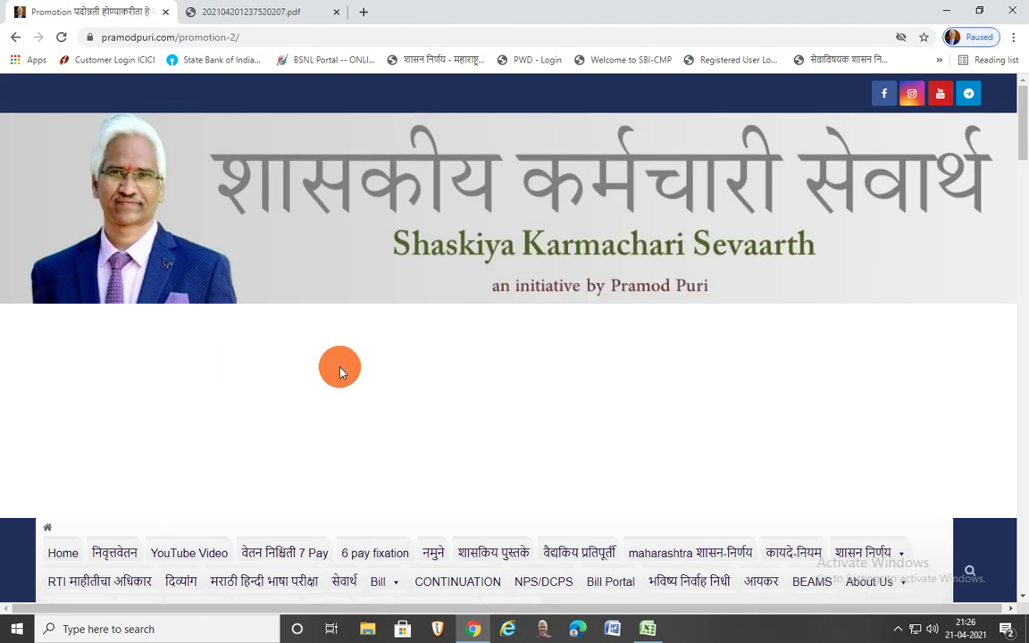
mouse_move(620, 7)
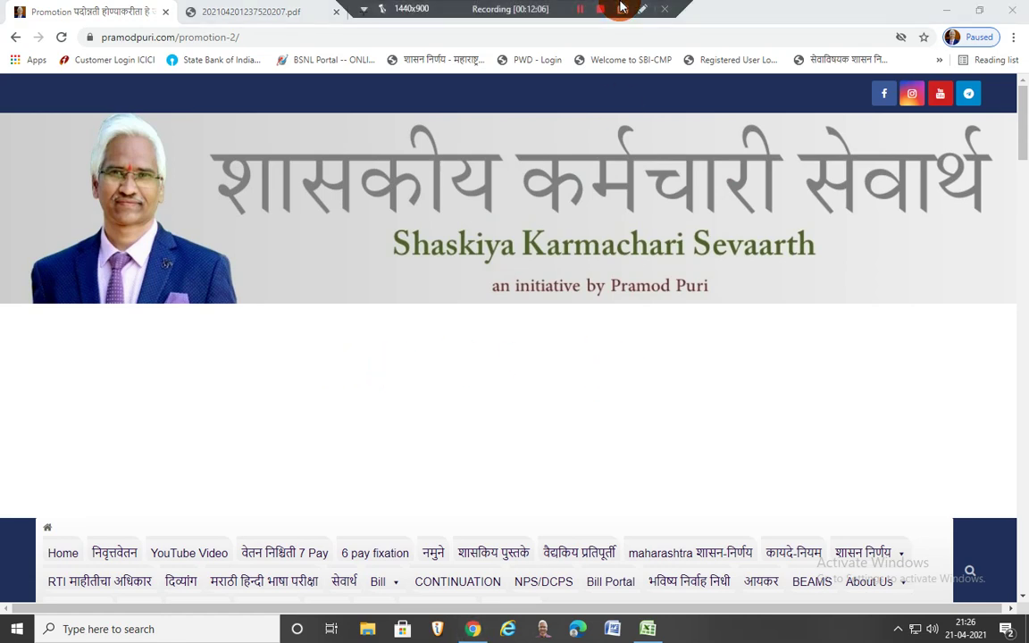